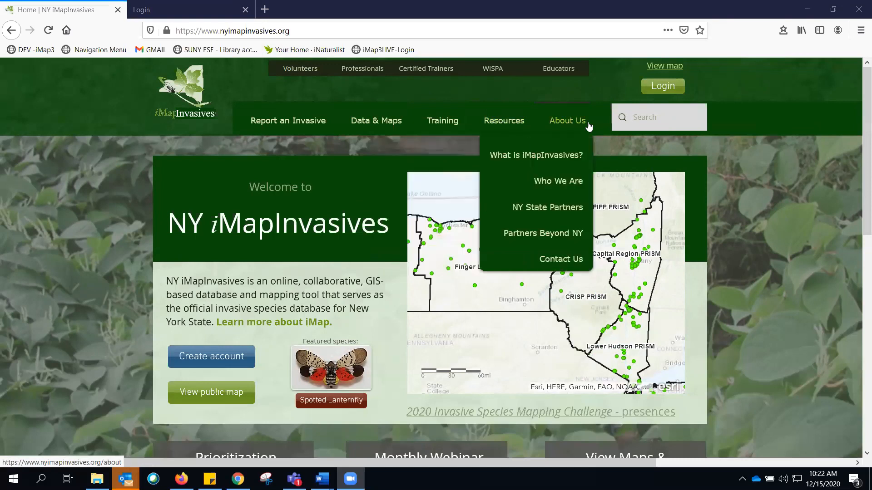
- Log in to iMapInvasives from the home page using the saved account credentials
mouse_move(452, 123)
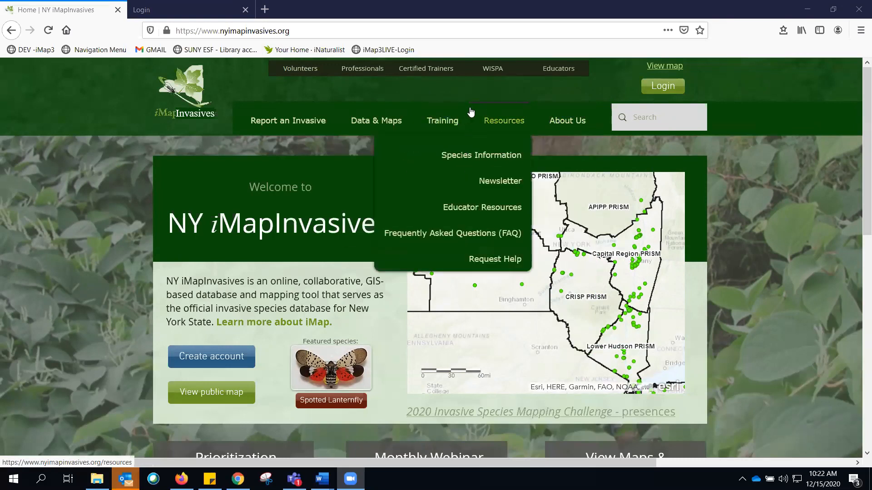
left_click(670, 89)
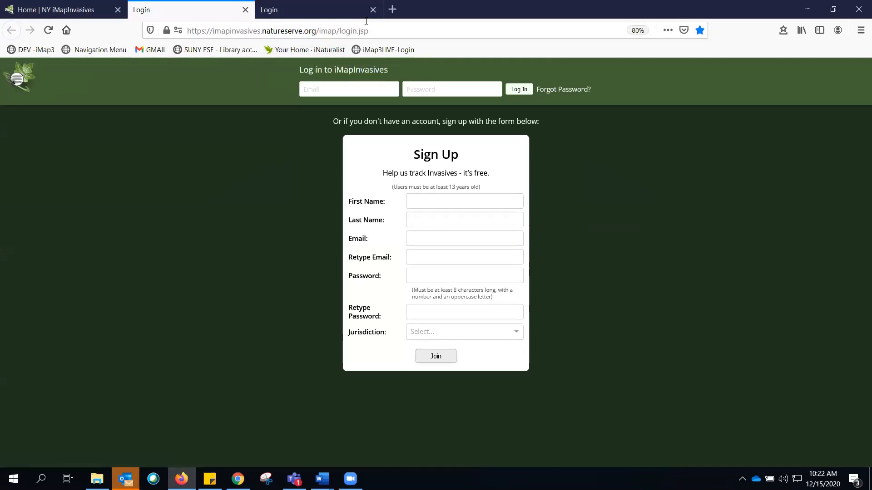
left_click(345, 85)
left_click(345, 131)
left_click(518, 90)
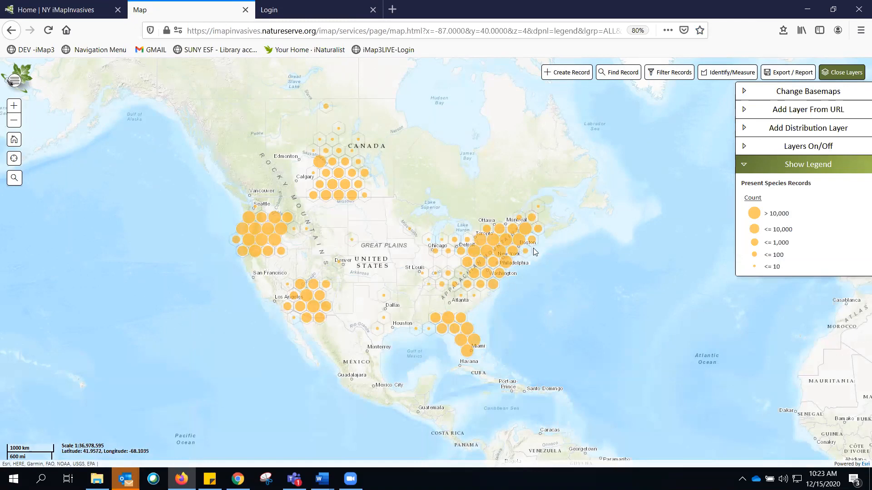
- Zoom the map in on New York State to view the species record clusters
scroll(535, 251, "up", 1)
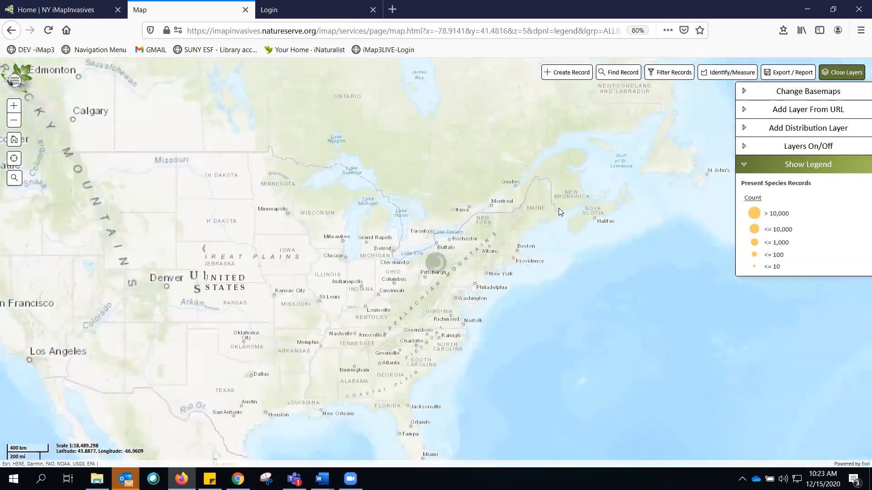
scroll(495, 240, "up", 1)
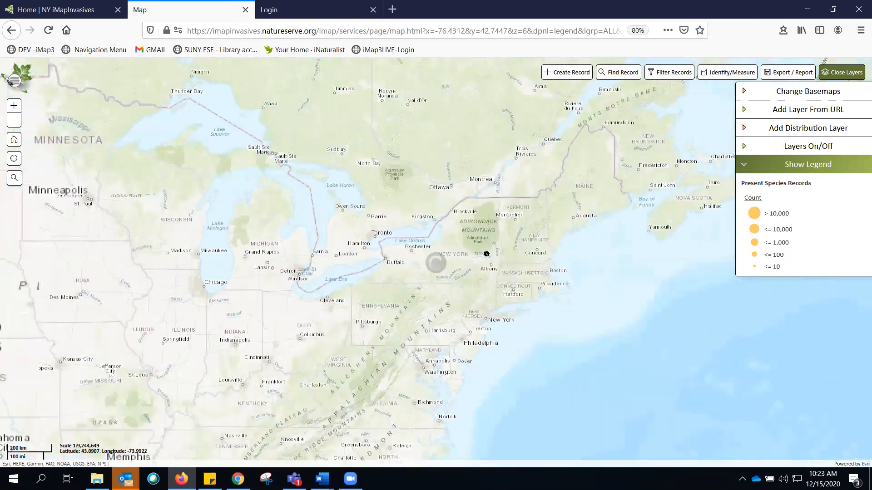
scroll(486, 254, "up", 1)
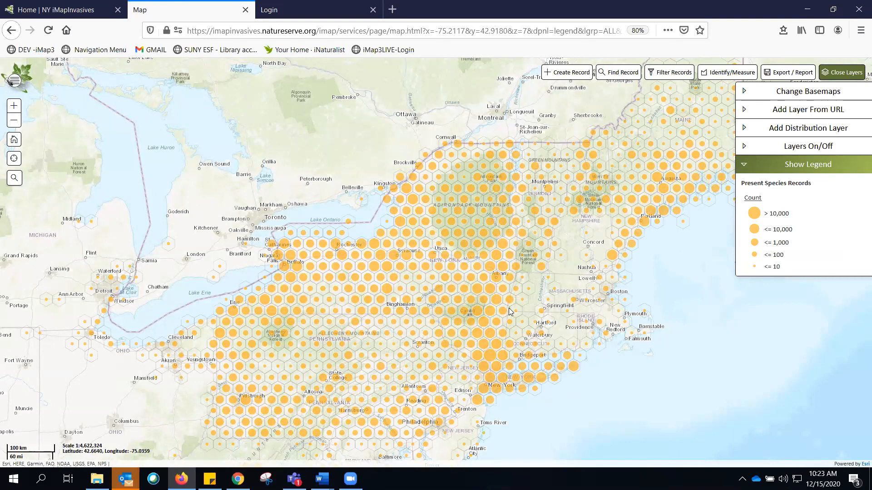
- Open your account profile and review the username and primary organization details
left_click(15, 80)
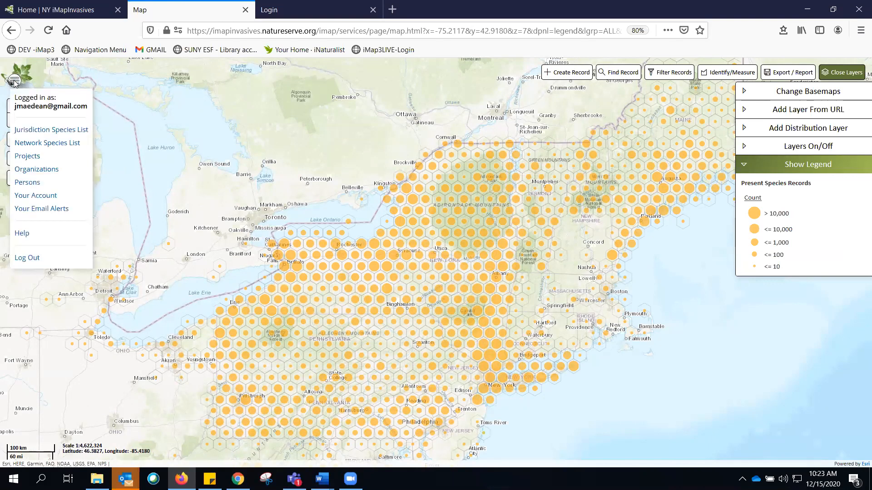
left_click(48, 198)
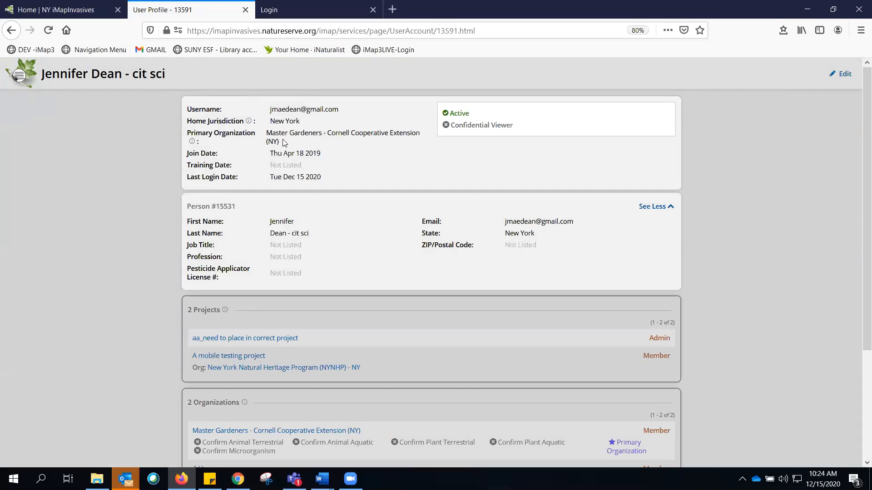
left_click_drag(271, 134, 282, 142)
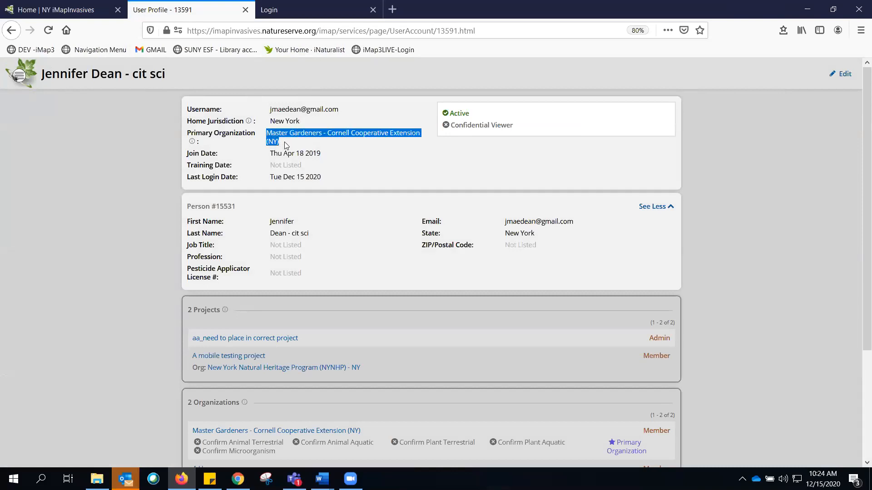
left_click(286, 146)
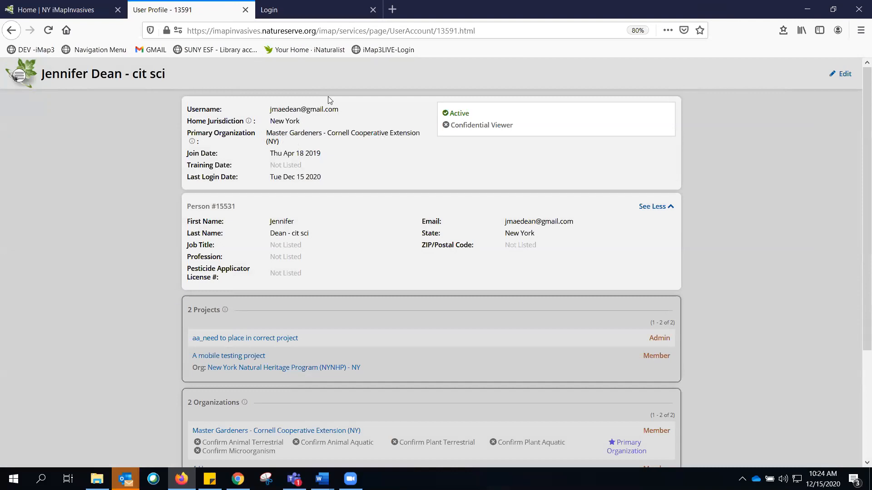
left_click_drag(271, 110, 340, 110)
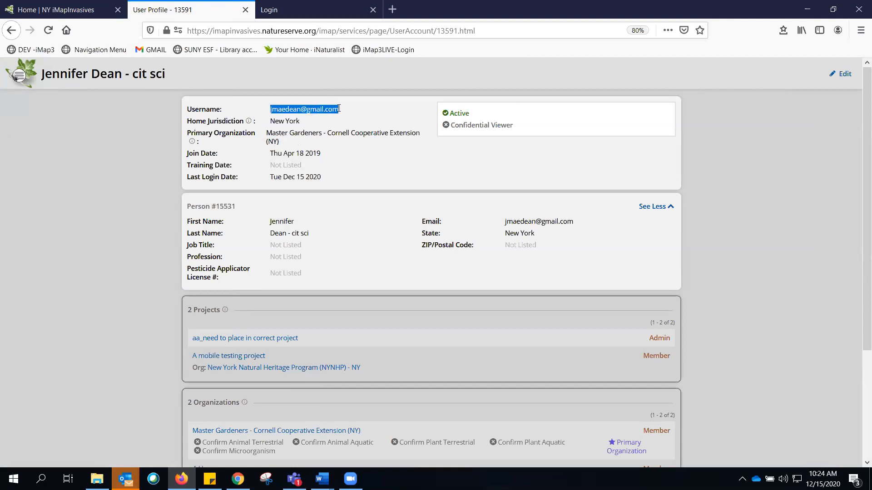
left_click(300, 114)
scroll(344, 169, "down", 2)
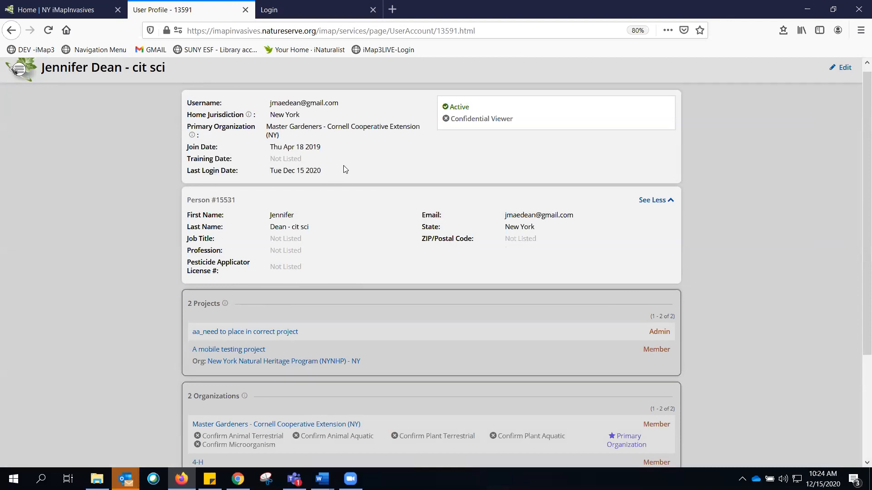
- Review the profile's organizations and jurisdictional privilege sections, including the New York confirm permissions
scroll(345, 169, "down", 1)
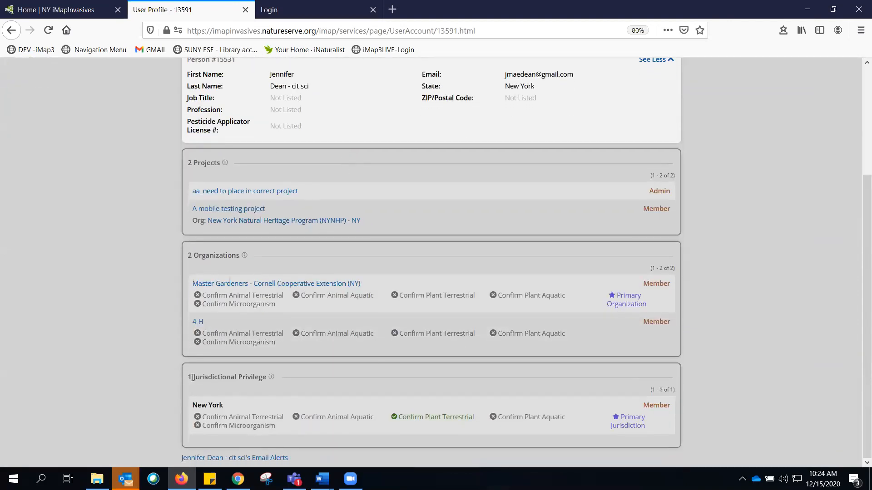
left_click_drag(188, 377, 256, 379)
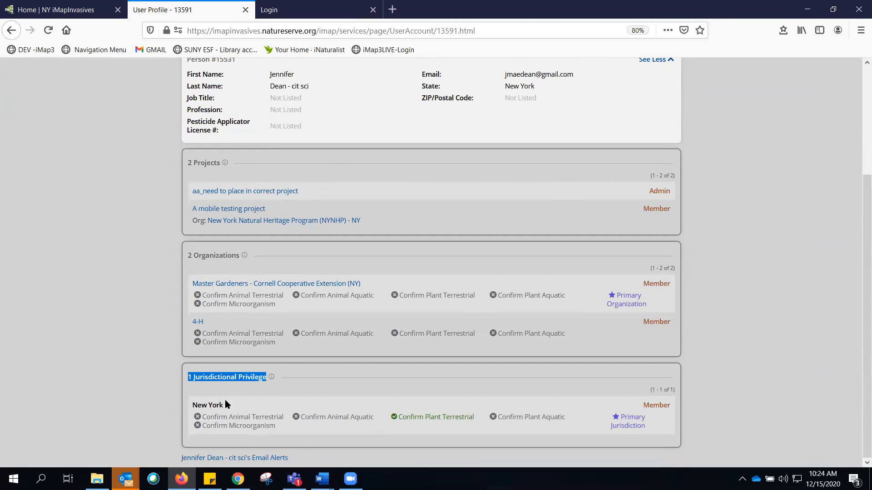
left_click_drag(194, 405, 228, 403)
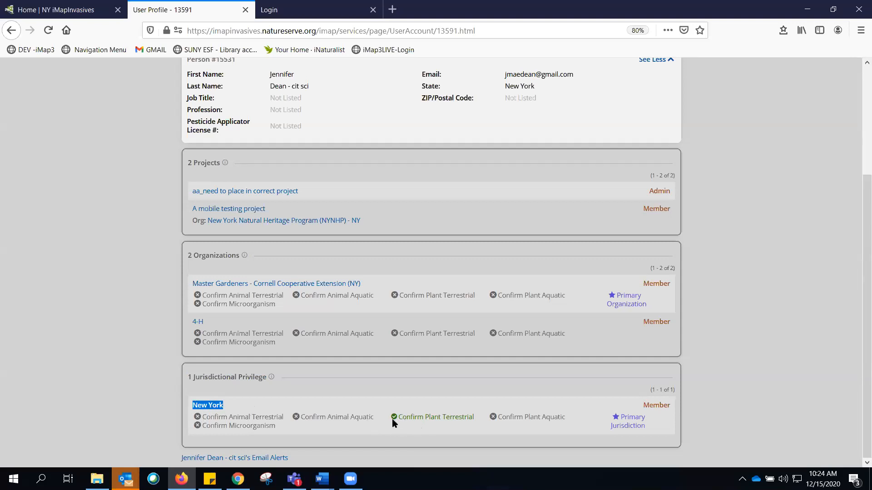
left_click_drag(482, 420, 399, 420)
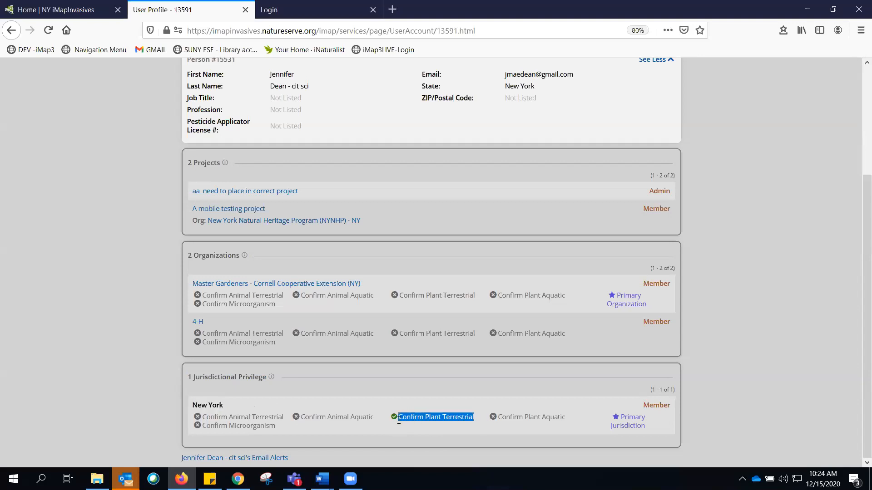
left_click(399, 426)
scroll(416, 420, "up", 2)
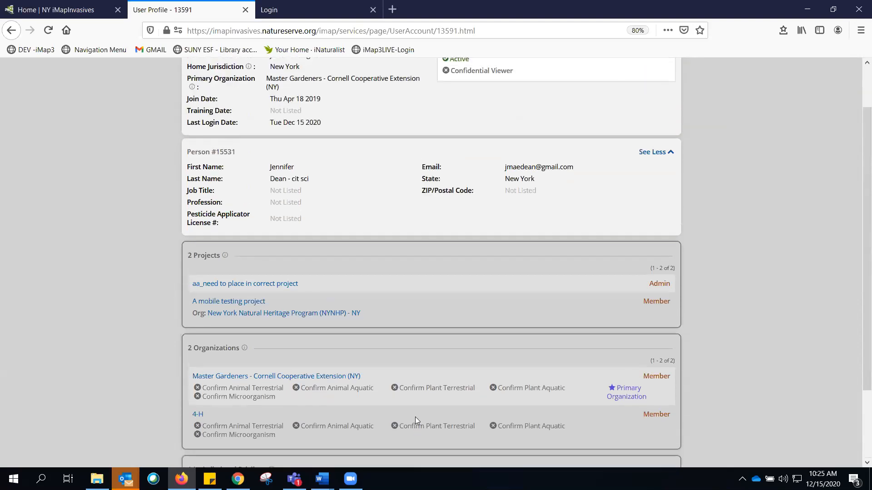
scroll(415, 417, "down", 1)
scroll(416, 336, "up", 1)
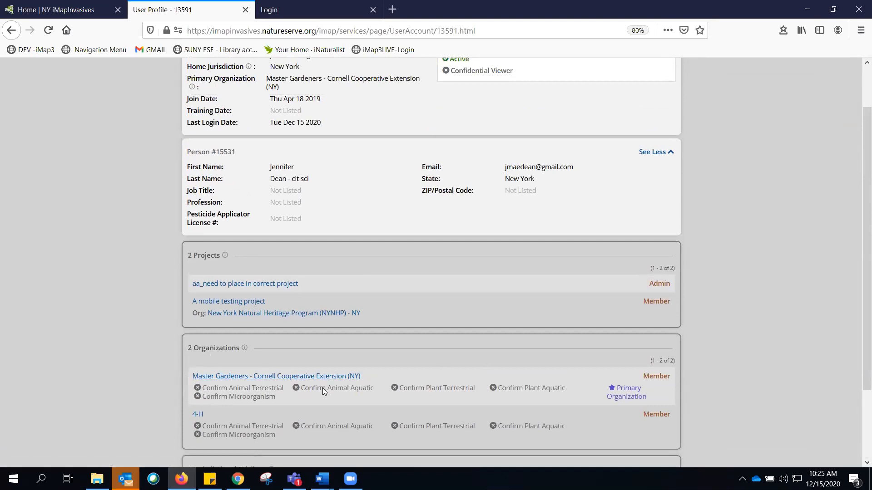
scroll(345, 360, "up", 2)
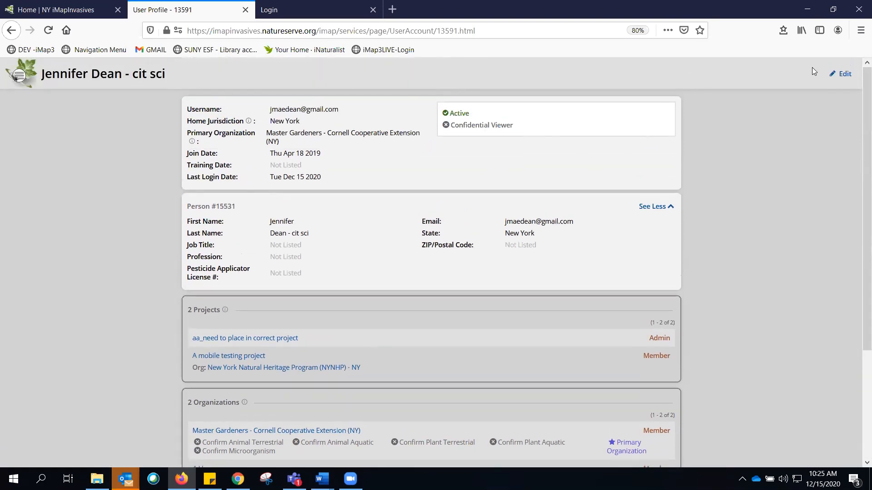
- Try requesting to join Master Gardeners - Cornell Cooperative Extension (NY) in profile edit mode, then cancel the edit
left_click(842, 79)
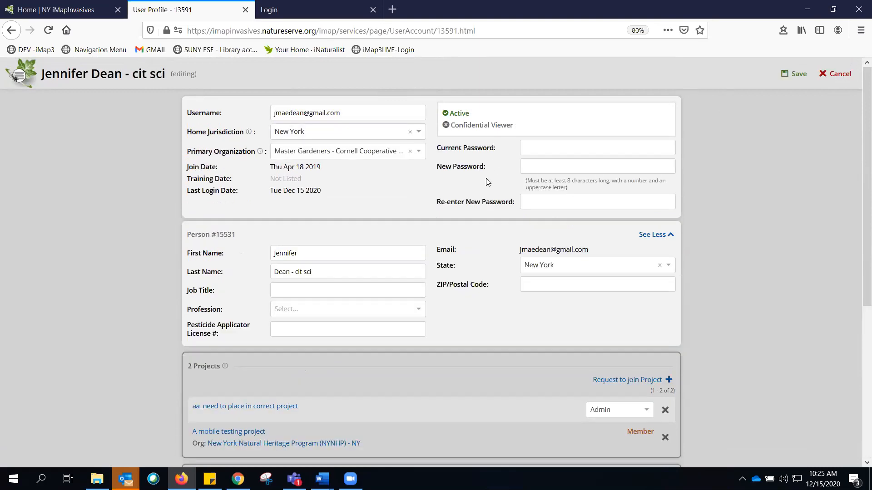
scroll(442, 244, "down", 5)
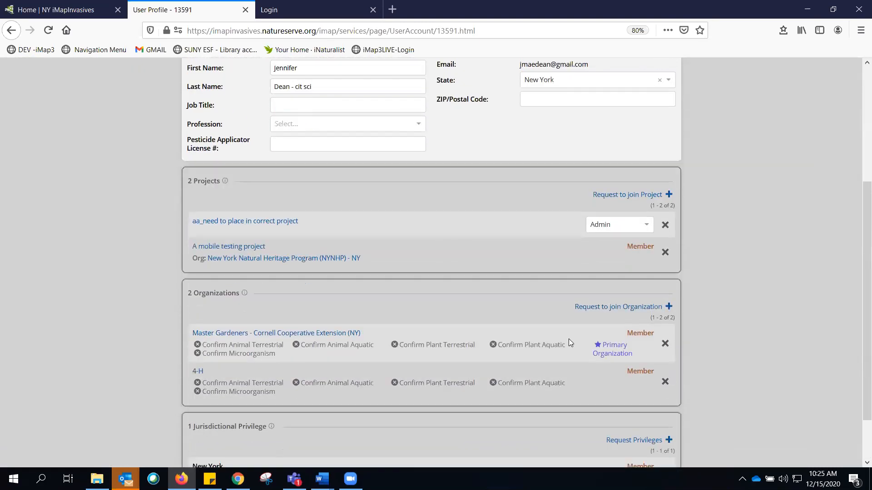
left_click(623, 307)
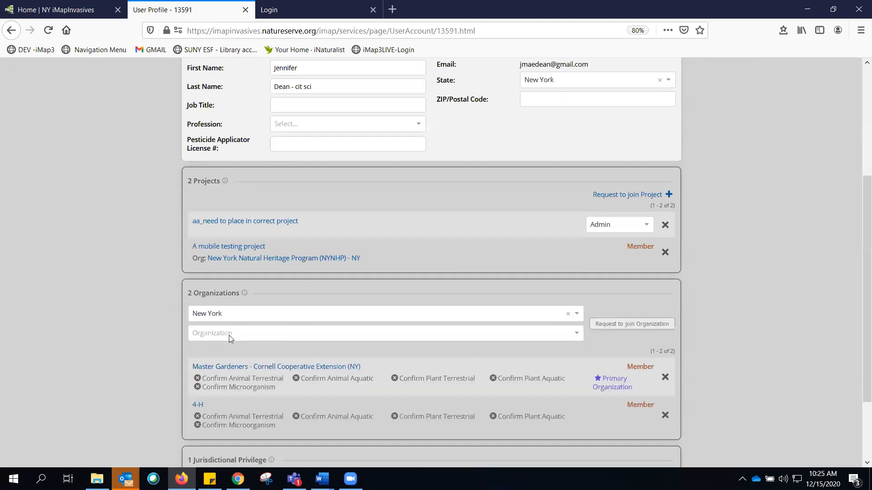
left_click(217, 335)
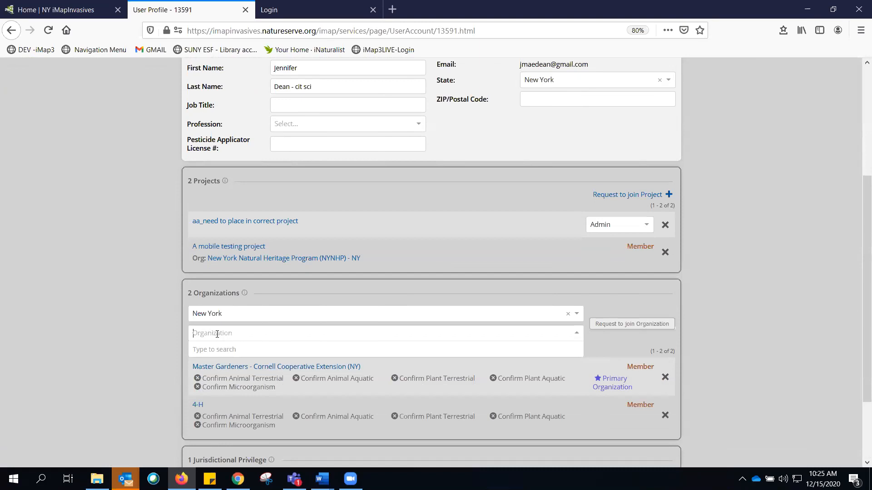
type("mast")
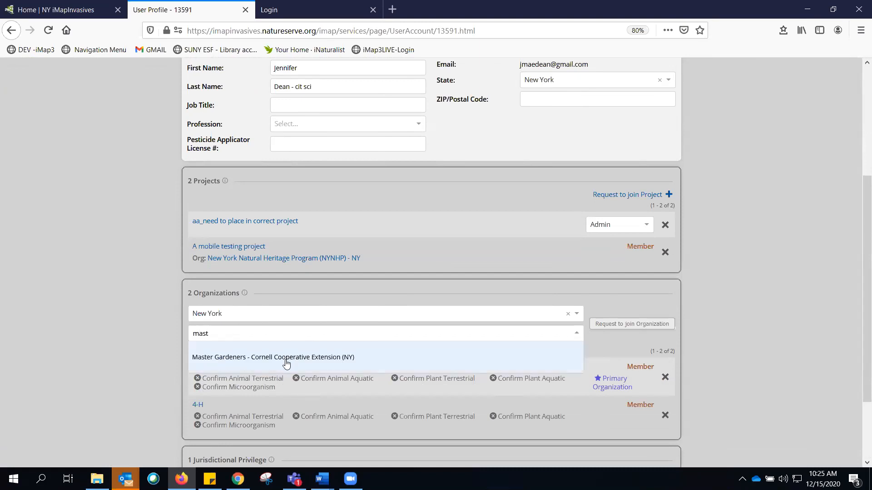
left_click(286, 358)
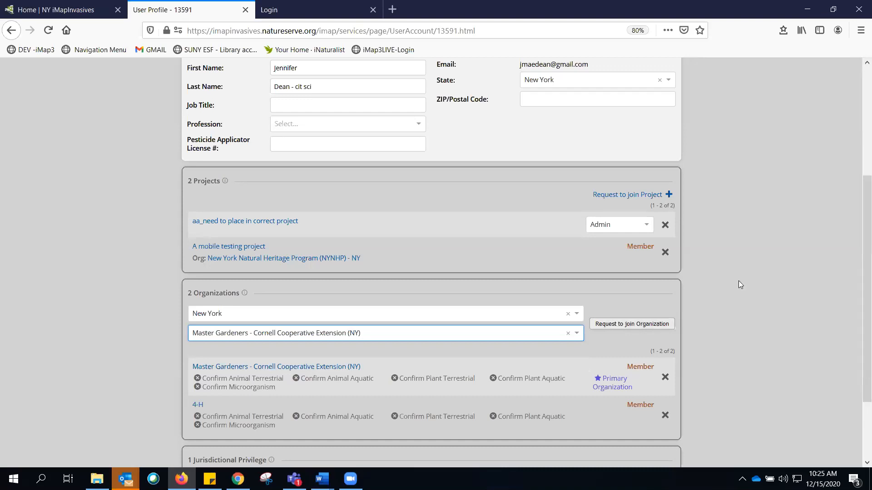
scroll(738, 280, "up", 4)
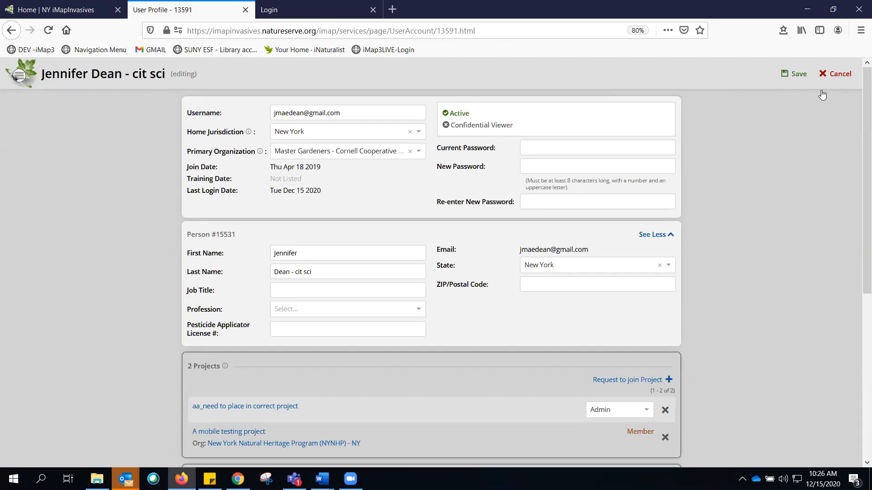
left_click(837, 75)
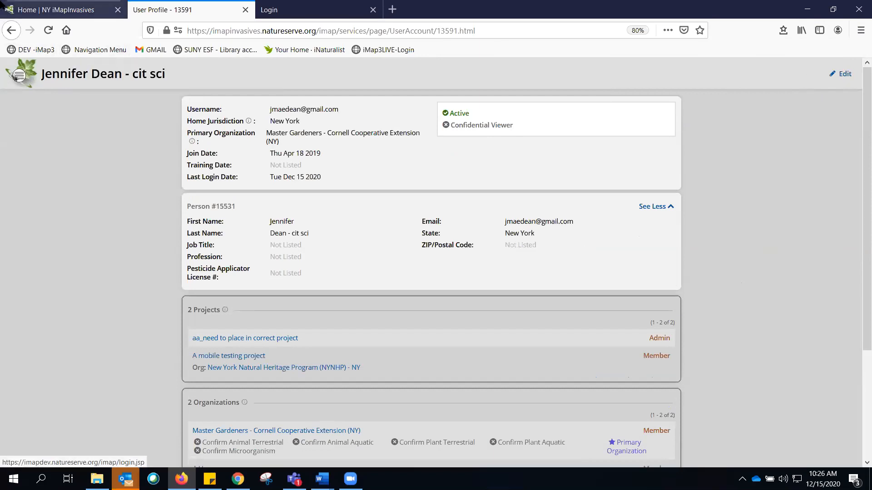
- Return to the map and zoom in on eastern New York
left_click(17, 81)
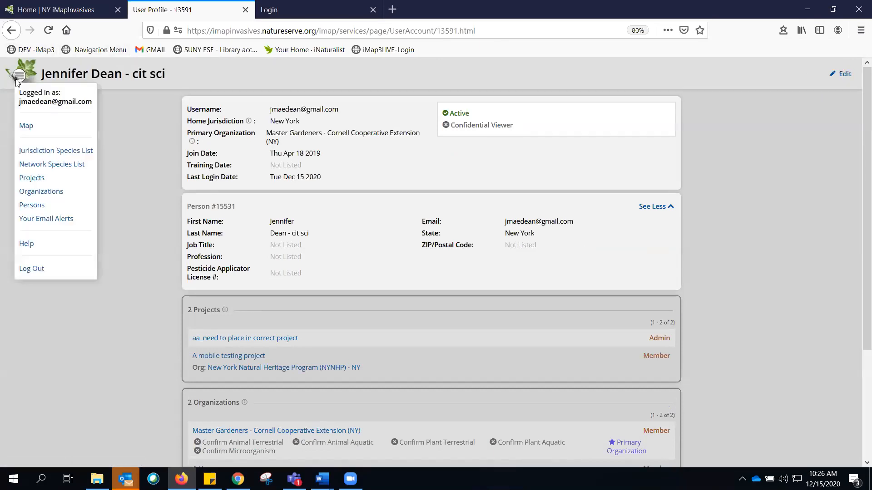
left_click(24, 129)
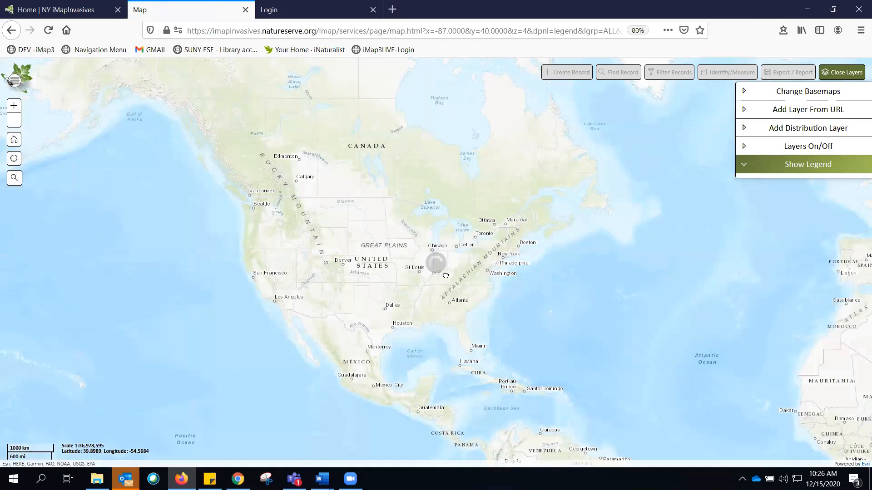
scroll(418, 207, "up", 1)
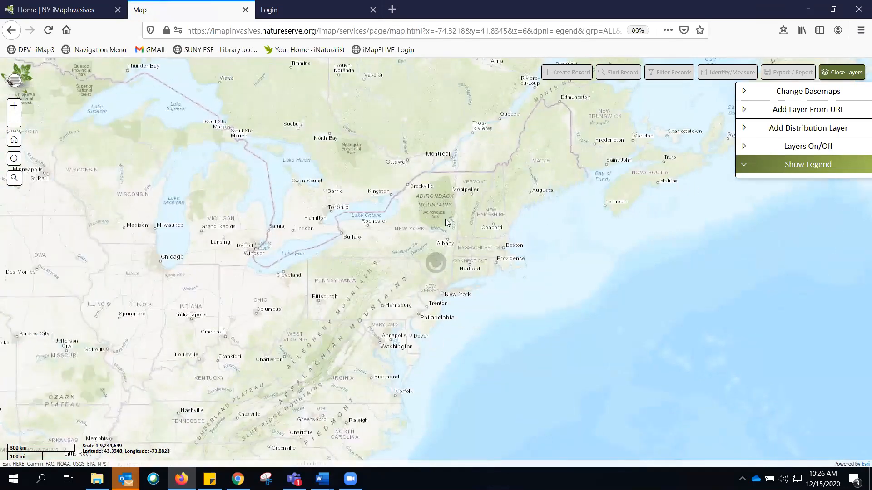
scroll(446, 223, "up", 1)
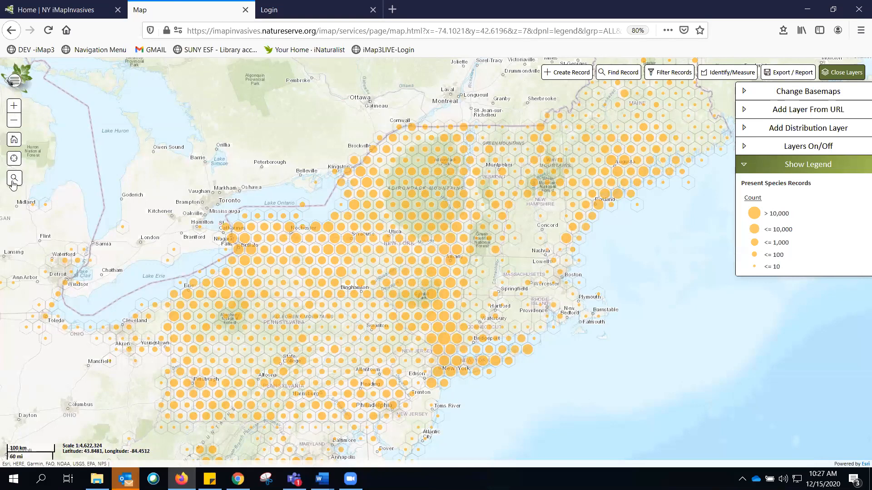
left_click(13, 107)
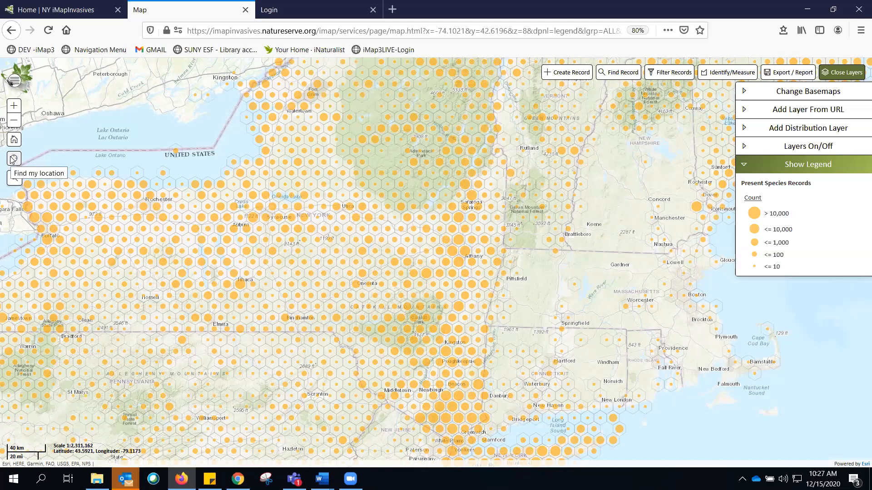
- Switch the map's basemap to Satellite
left_click(14, 178)
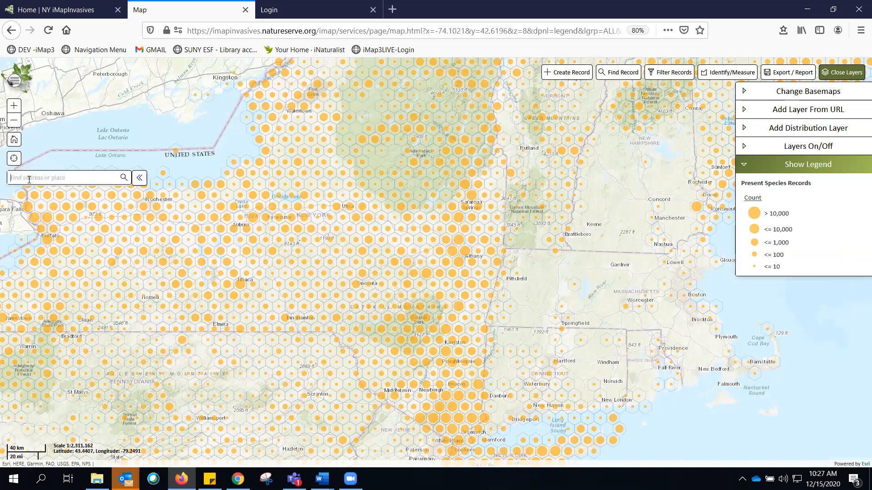
left_click(139, 179)
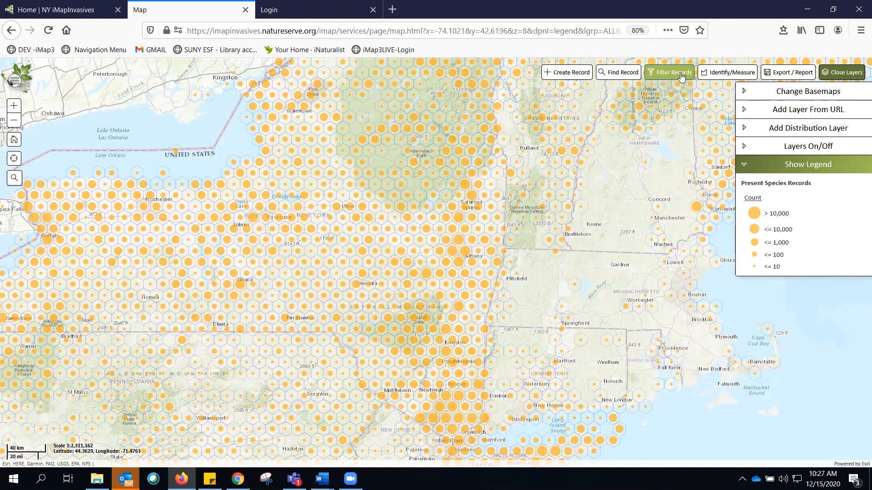
left_click(795, 93)
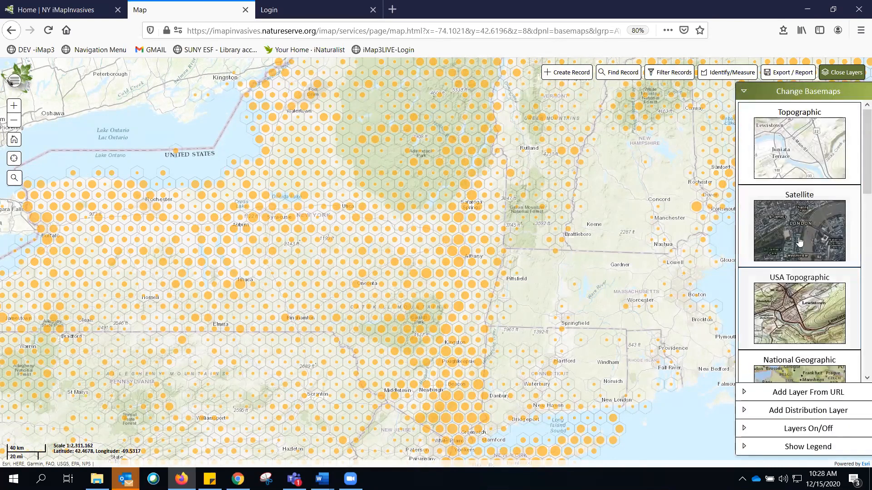
left_click(809, 205)
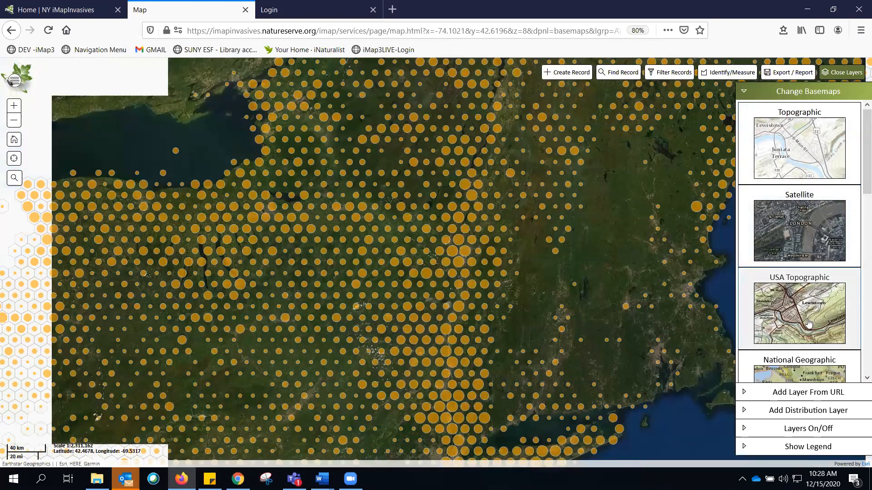
- Switch the map's basemap to Topographic and collapse the basemap section
left_click(769, 113)
left_click(750, 93)
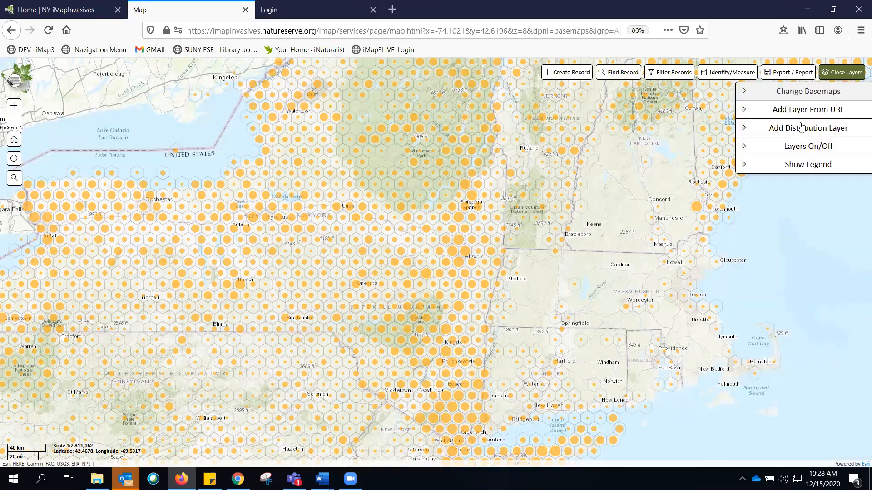
- Expand the Add Layer From URL, Layers On/Off and Show Legend sections in turn to review their contents
left_click(794, 114)
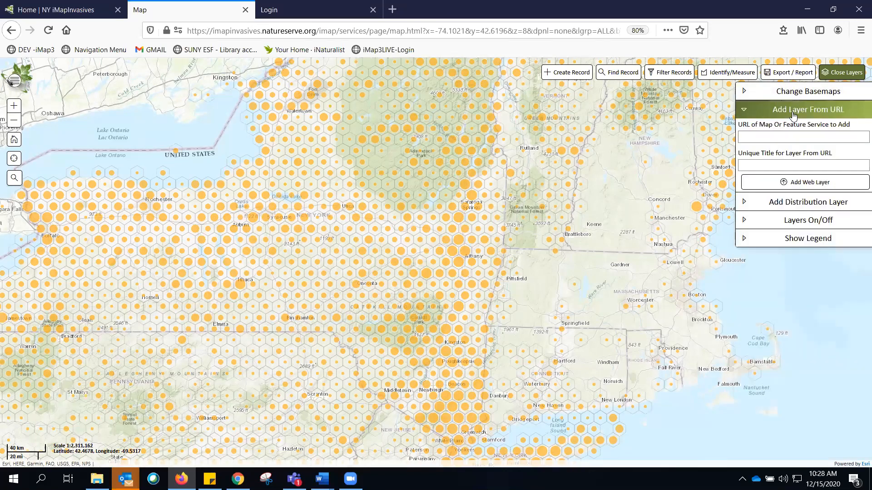
left_click(744, 111)
left_click(773, 155)
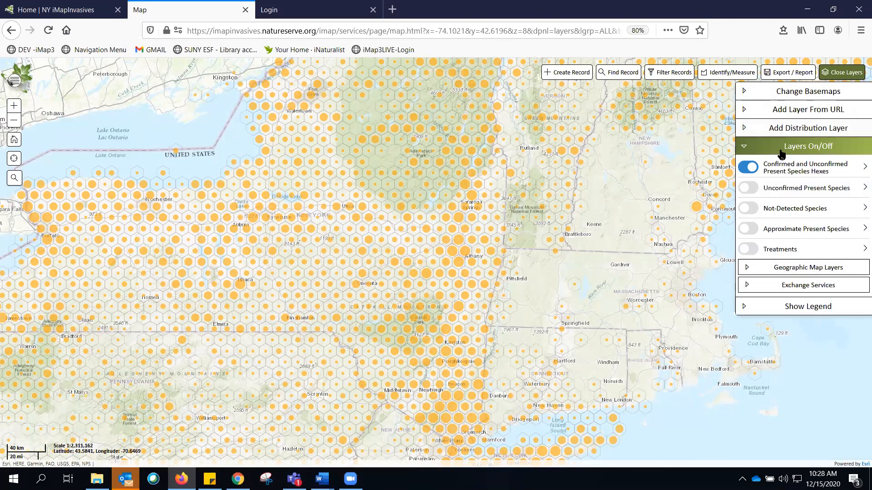
left_click(755, 151)
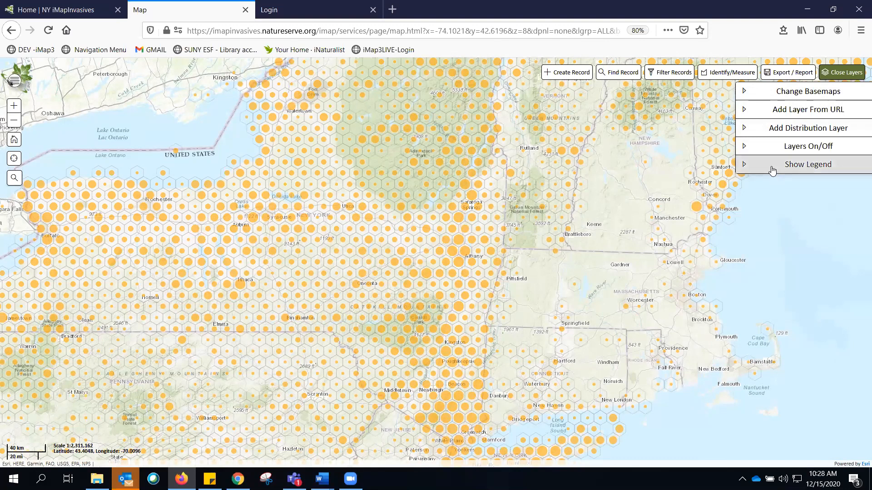
left_click(774, 166)
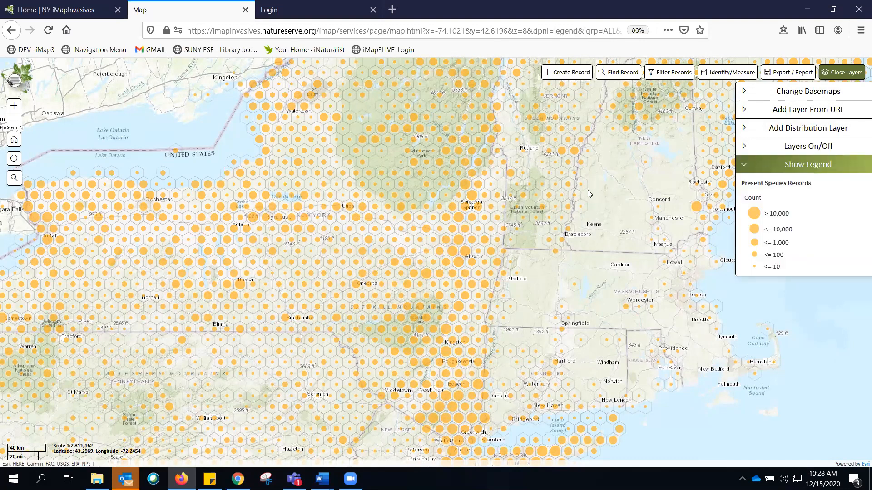
- Search the map for albany, go to Albany, NY, and close the search result popup
left_click(15, 178)
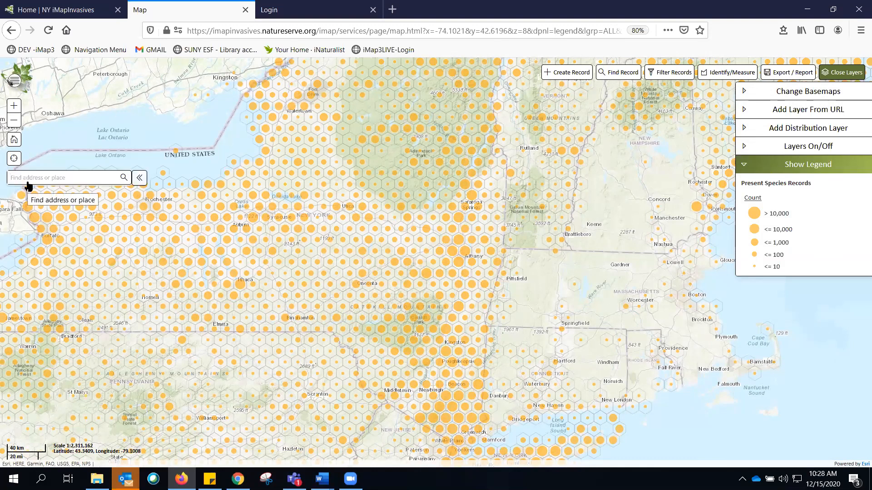
type("albany")
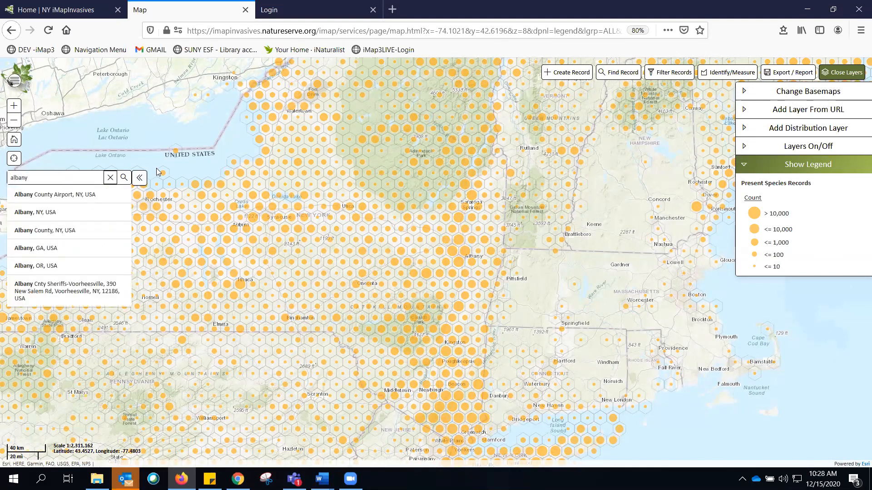
left_click(35, 211)
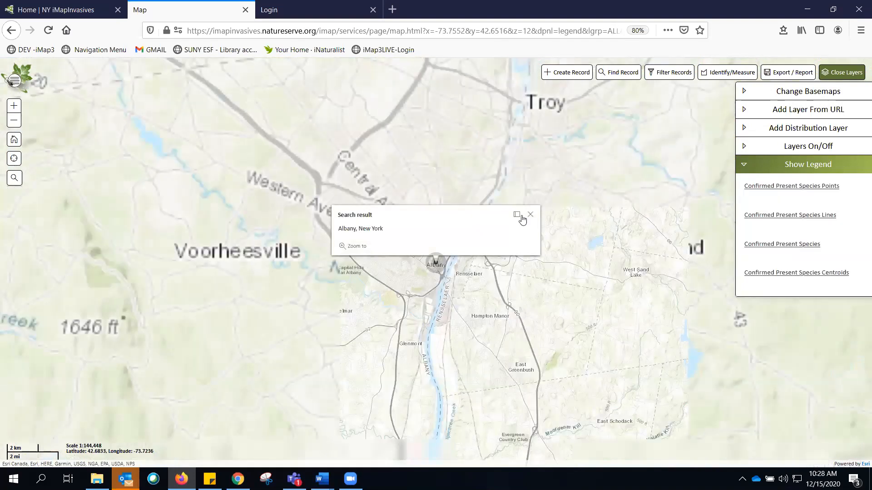
left_click(523, 216)
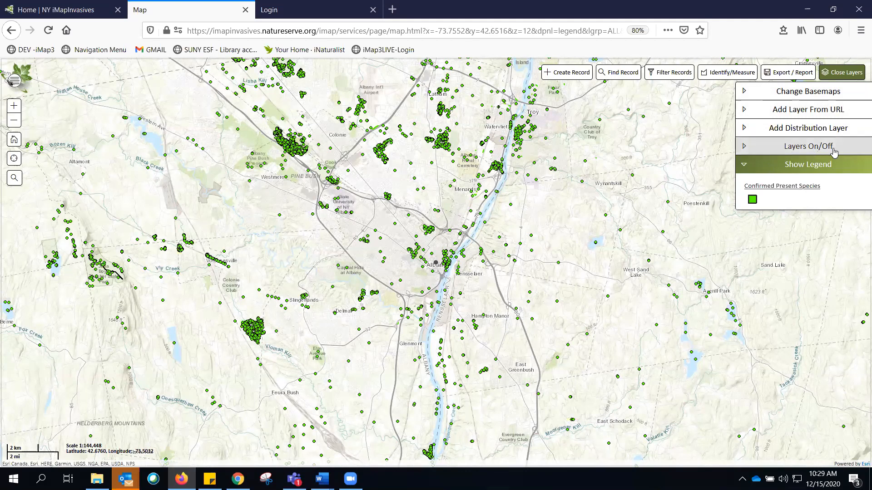
- Turn on the Unconfirmed Present Species layer and set its transparency to 0
left_click(777, 150)
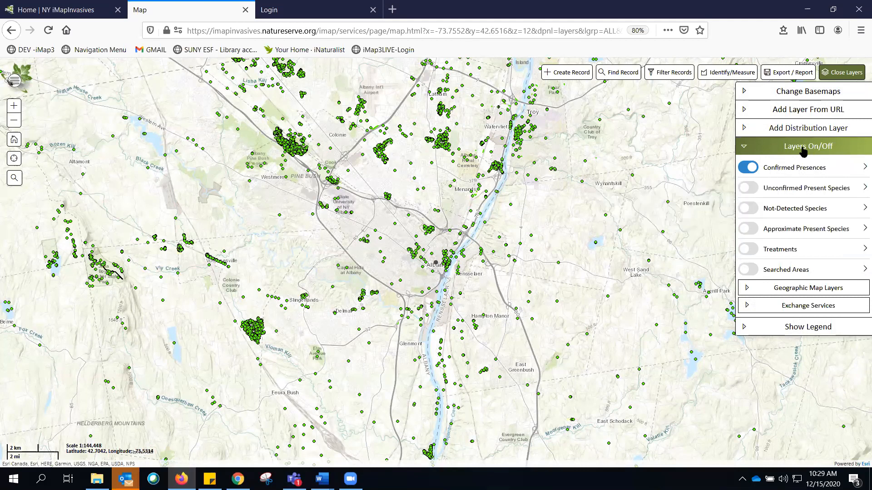
left_click(755, 191)
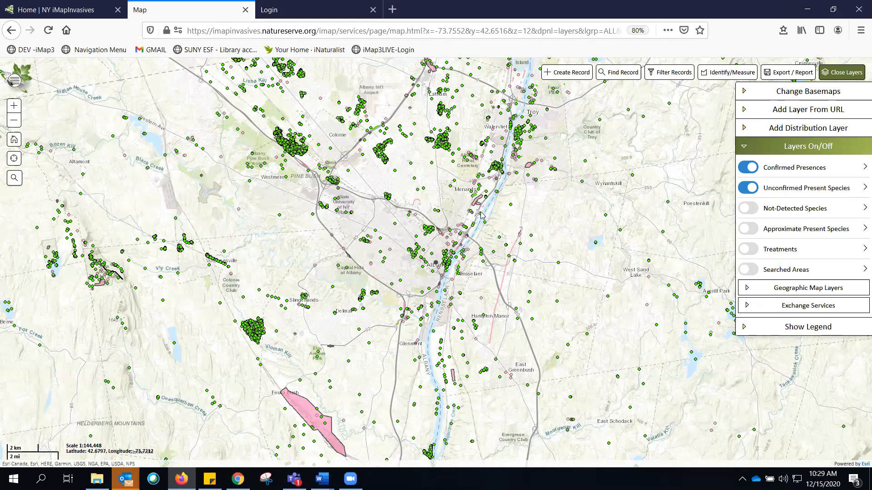
left_click(862, 188)
left_click_drag(821, 216, 788, 217)
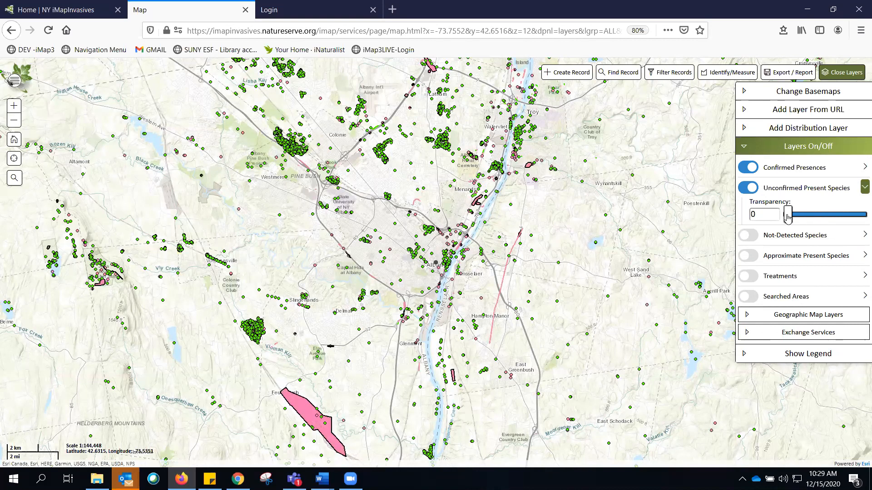
left_click(862, 188)
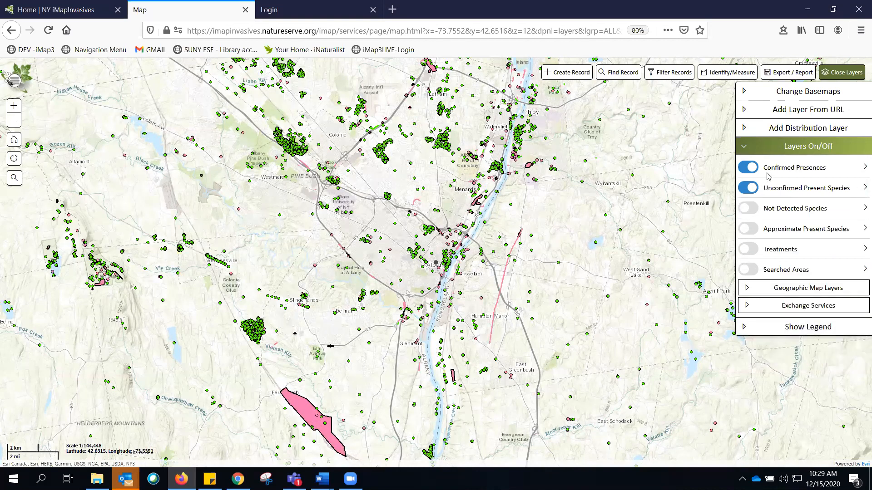
- Expand Geographic Map Layers and toggle the County/District layer on and back off
left_click(793, 291)
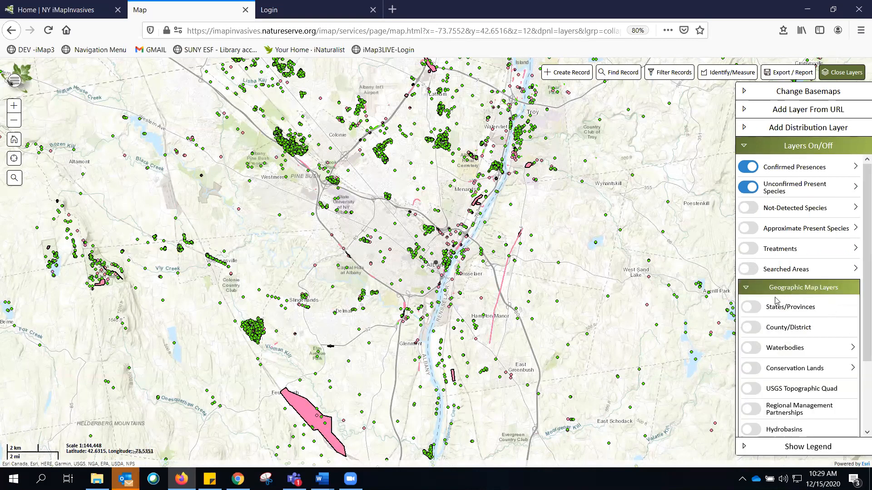
left_click(759, 331)
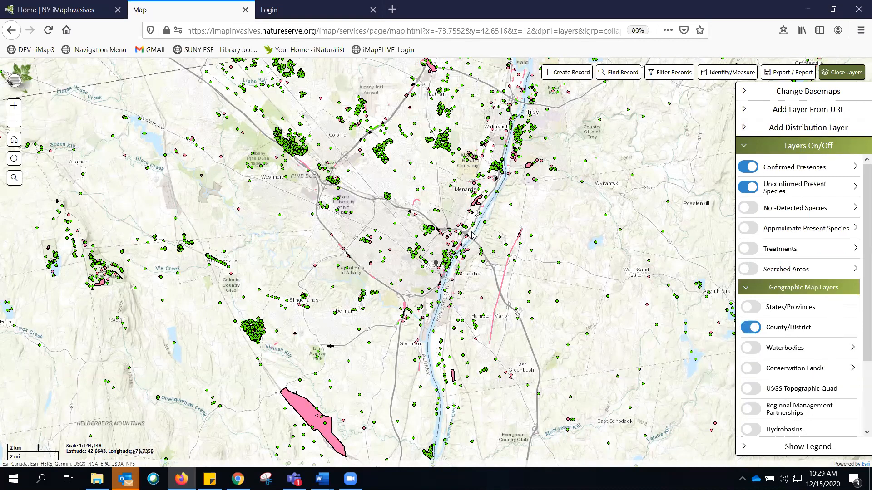
left_click(745, 333)
left_click(745, 332)
left_click(744, 330)
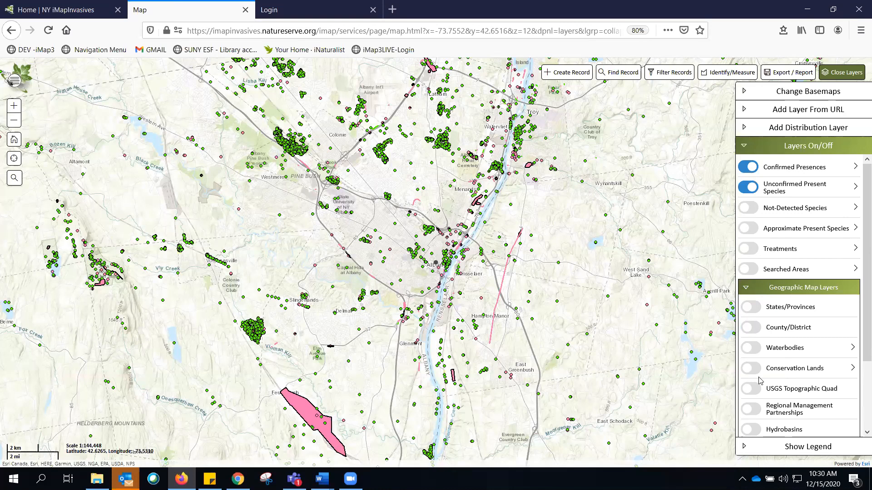
- Toggle the Local Municipal Boundaries geographic layer on and back off
scroll(756, 408, "down", 2)
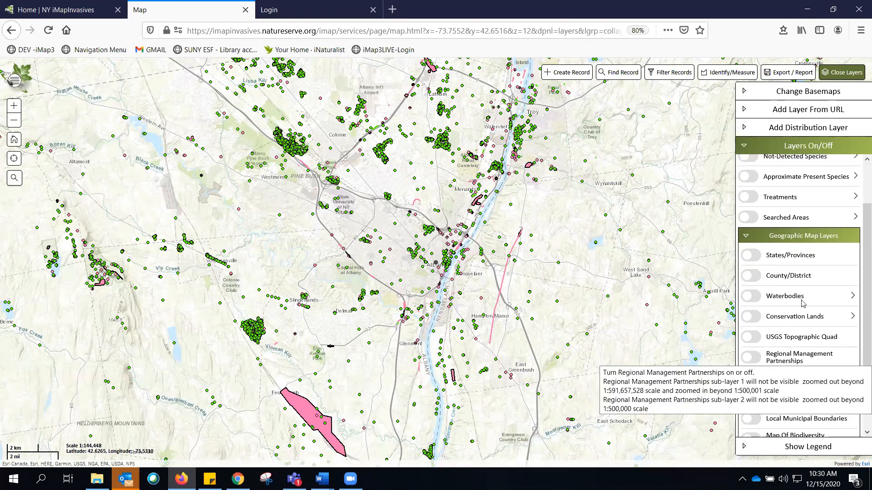
scroll(753, 386, "down", 2)
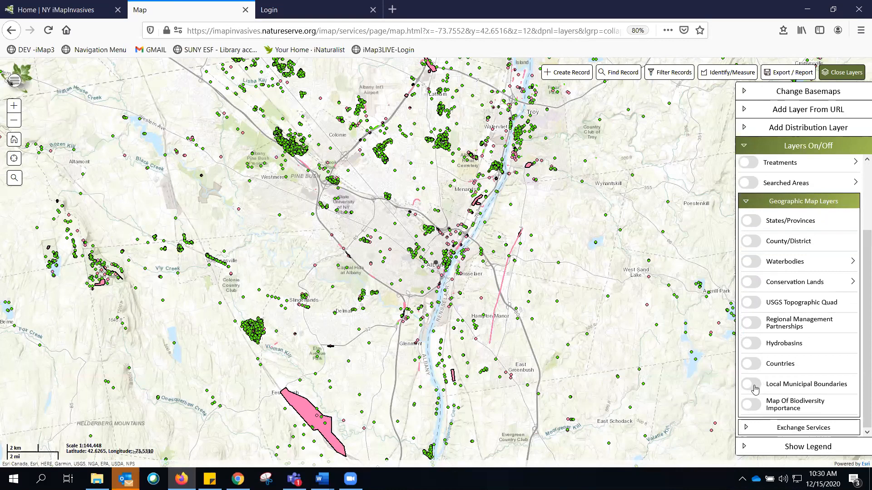
left_click(754, 387)
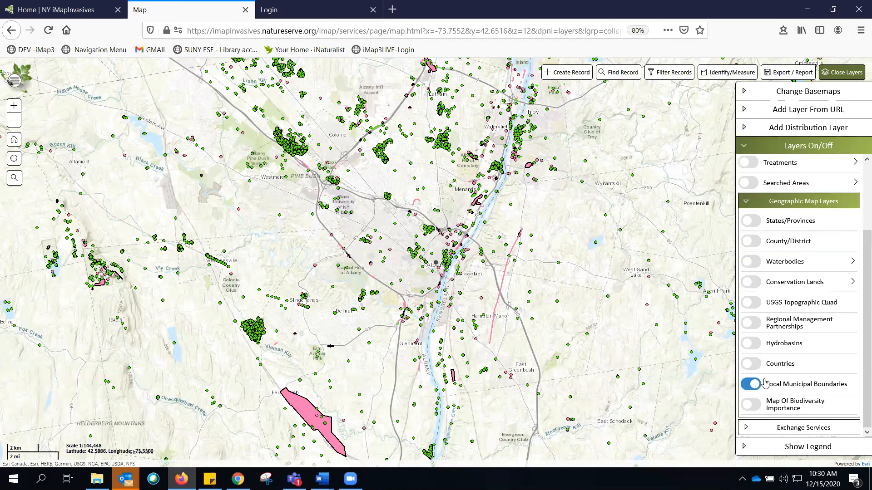
left_click(748, 390)
left_click(755, 387)
left_click(749, 385)
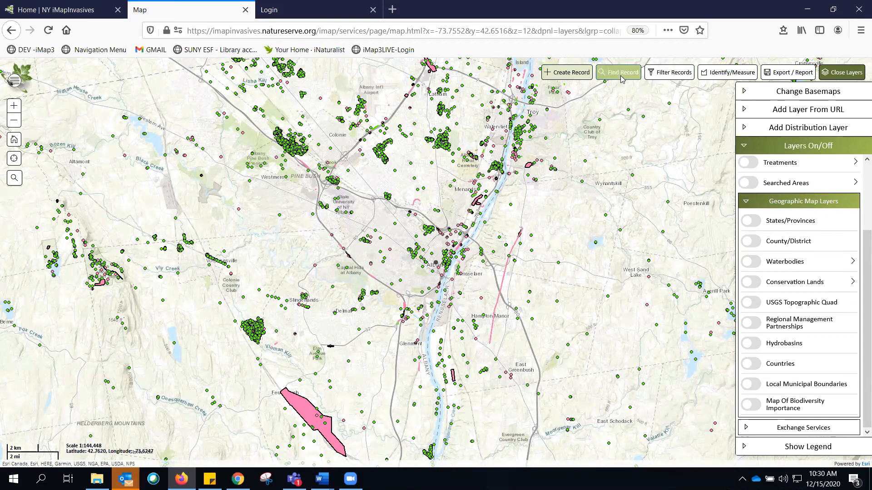
scroll(825, 200, "up", 4)
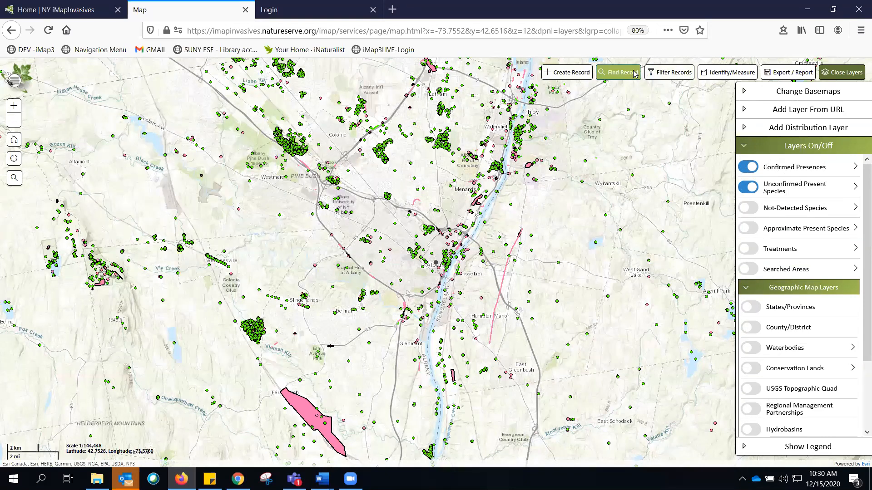
- Open the Filter Records tool and examine its Filter on Your Records, Habitat Type and Species Name options
left_click(669, 75)
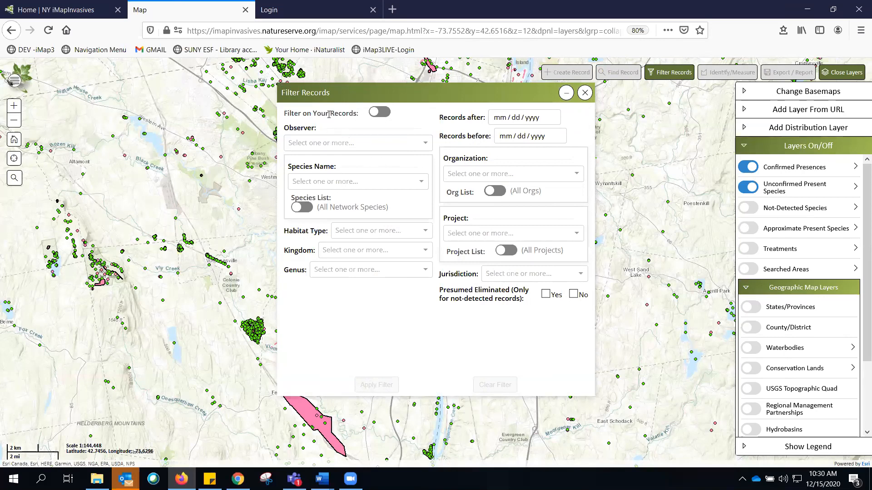
left_click(386, 114)
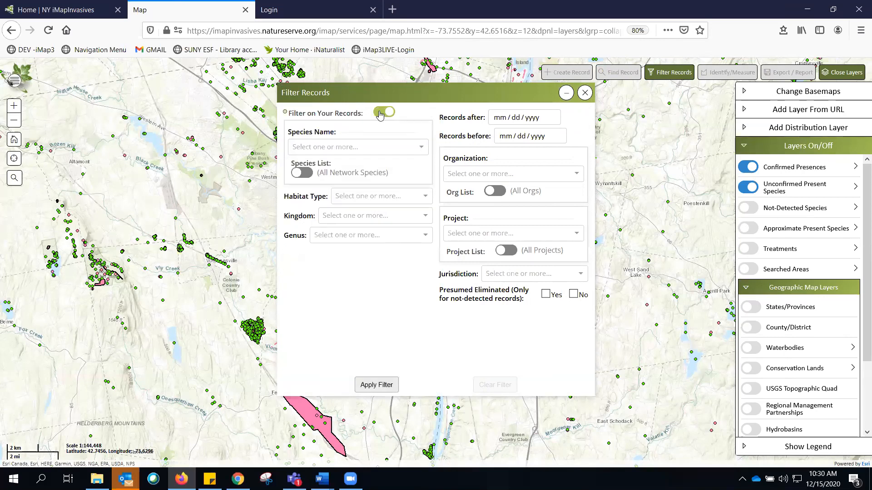
left_click(380, 113)
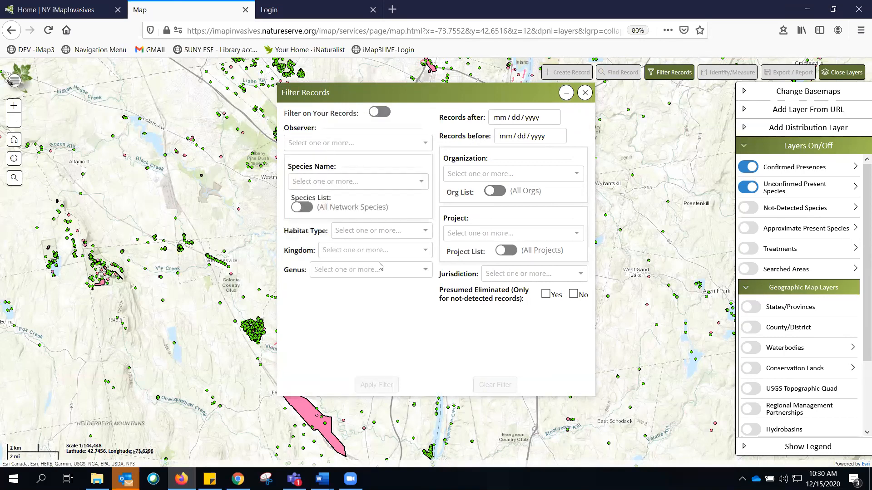
left_click(369, 231)
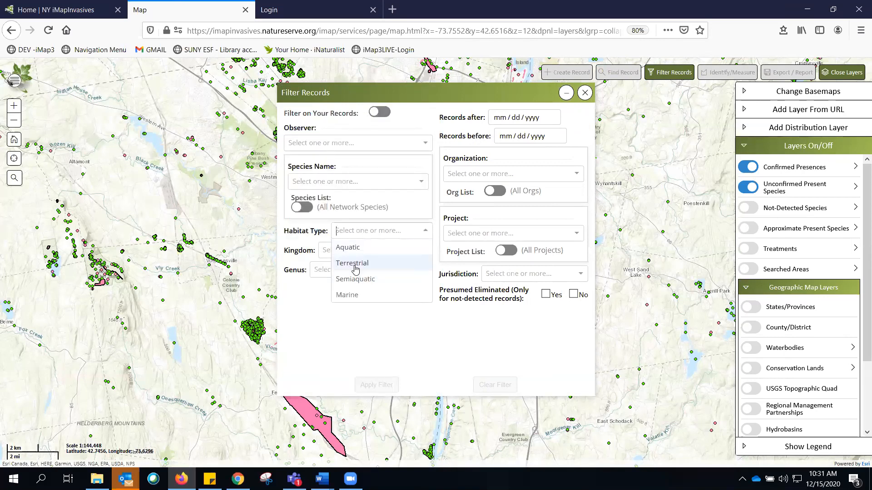
left_click(334, 182)
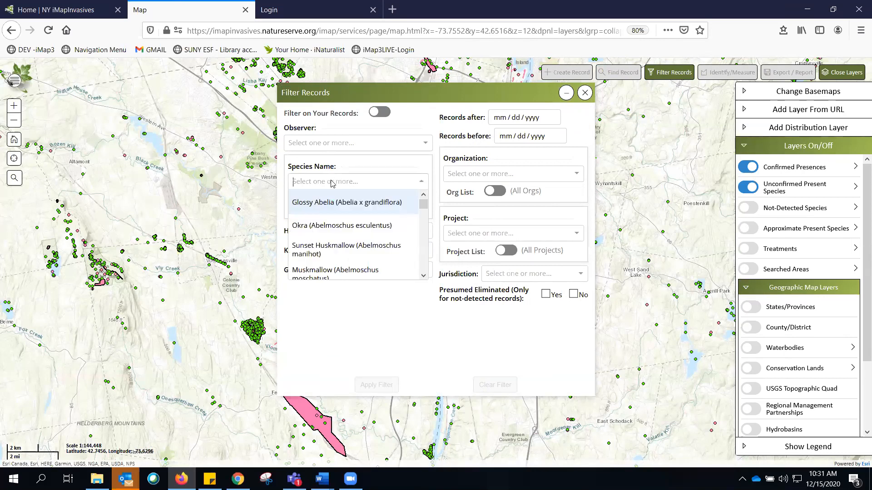
left_click(337, 166)
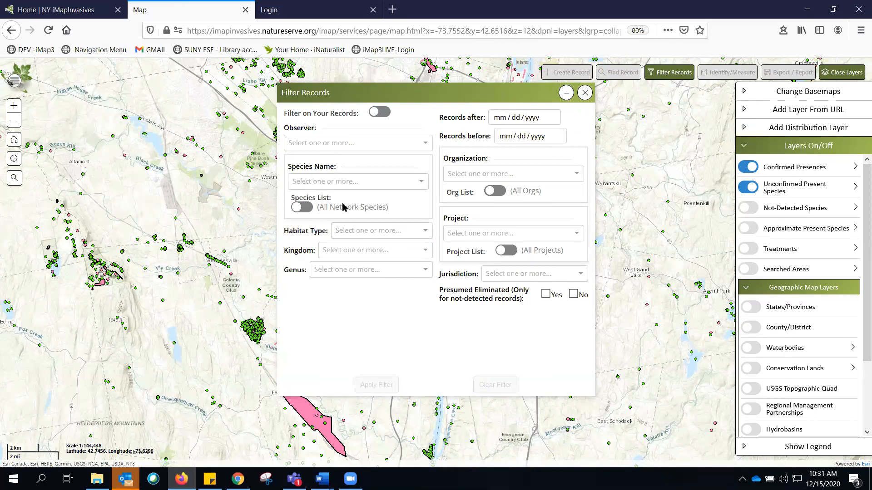
- Filter records to the New York species list's Multiflora Rose; Rambler Rose (Rosa multiflora), apply it, and close the filter dialog
left_click(308, 208)
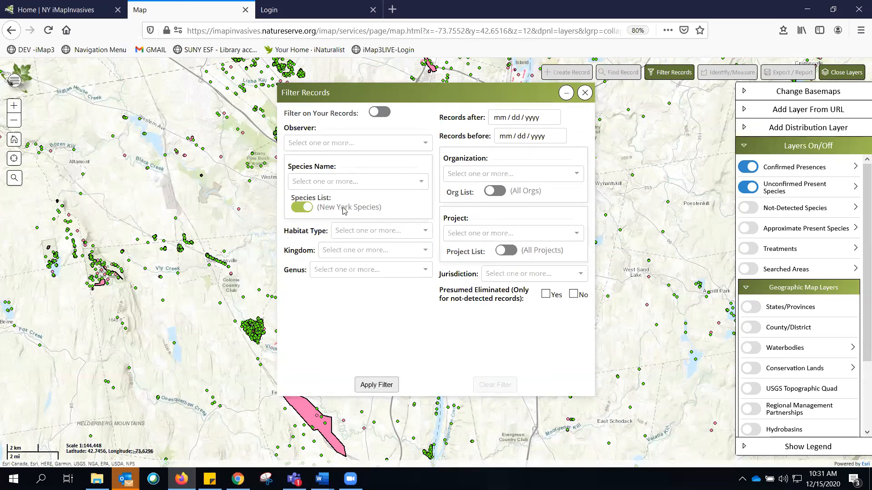
left_click(318, 182)
type("mulit")
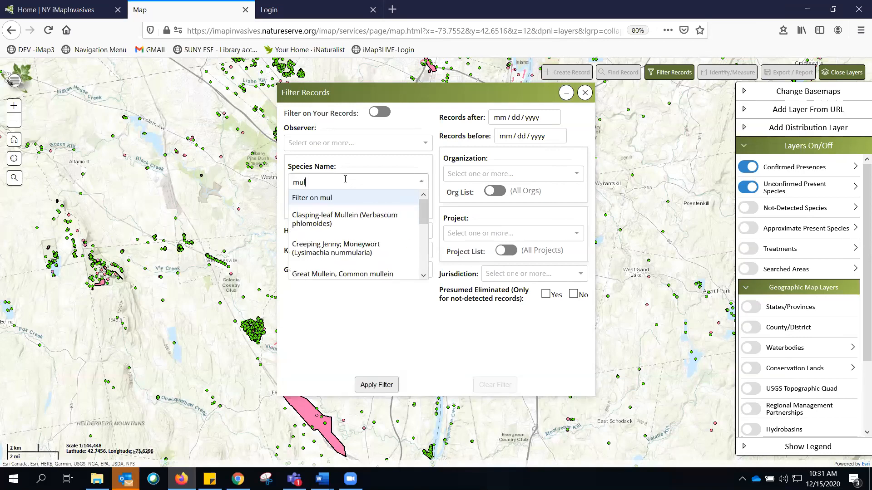
key("BackSpace")
type("ti")
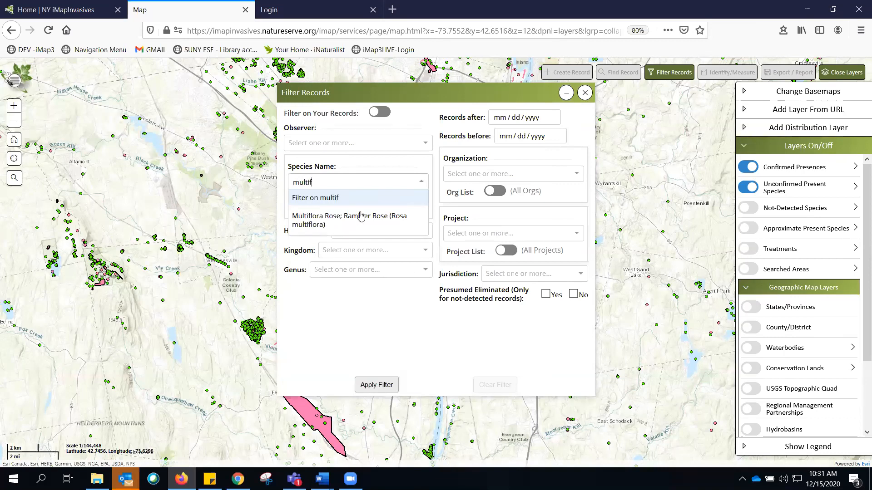
type("f")
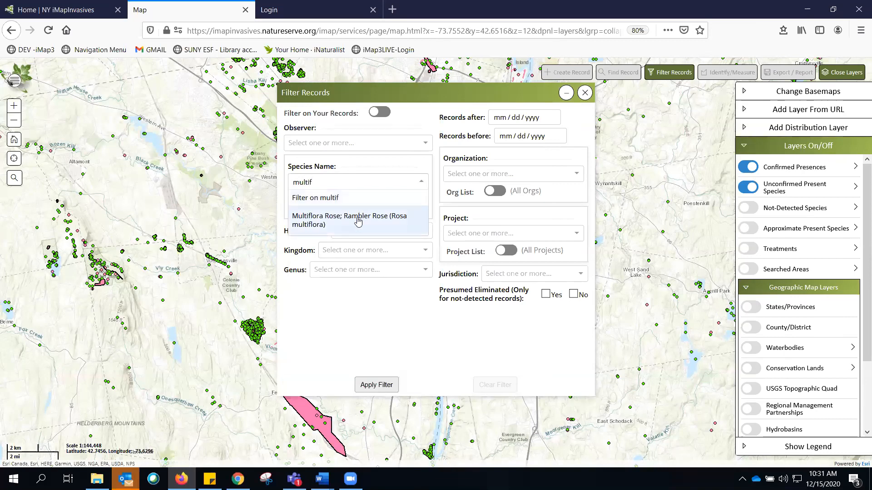
left_click(309, 225)
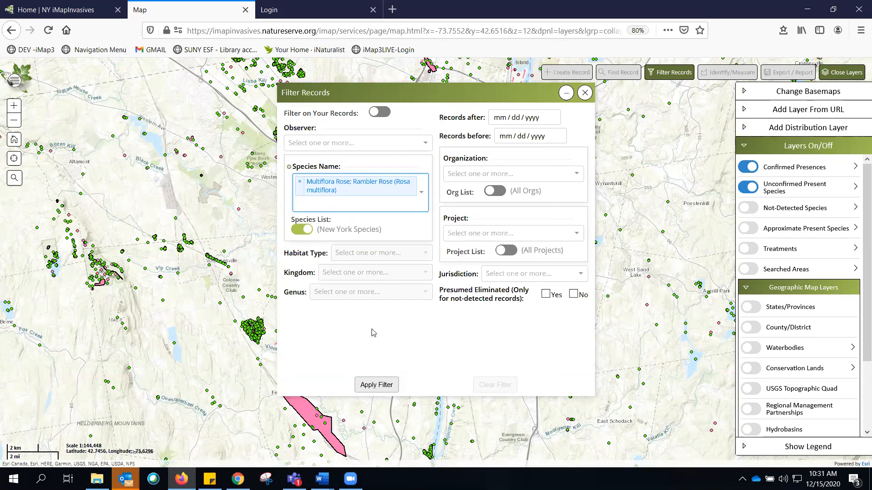
left_click(380, 384)
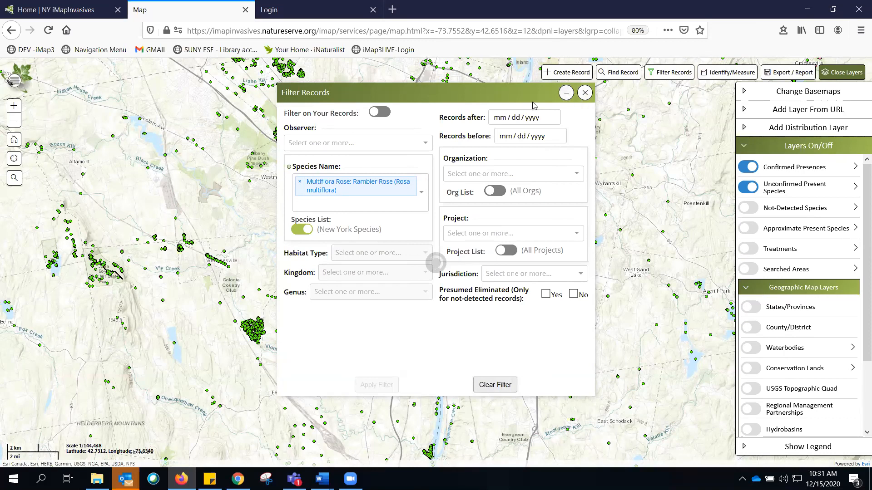
left_click(585, 94)
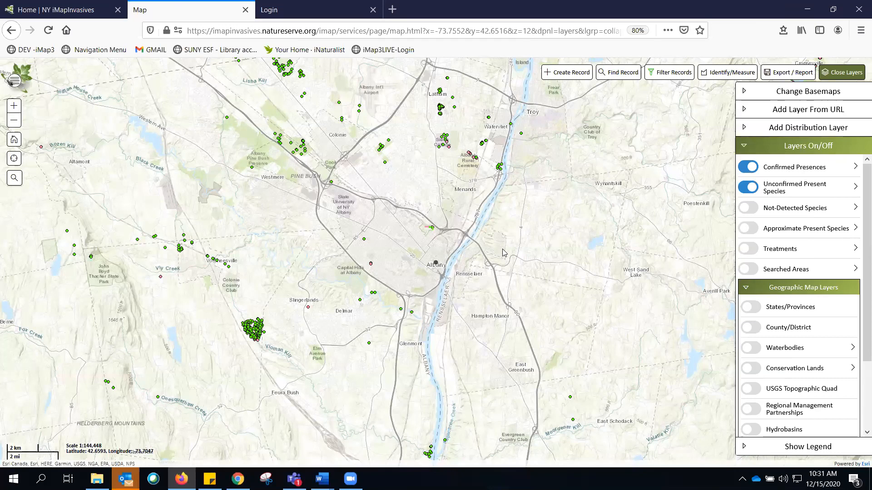
- Zoom the map toward Siena College and toggle the presence layers so only Unconfirmed Present Species remains visible
scroll(465, 155, "up", 2)
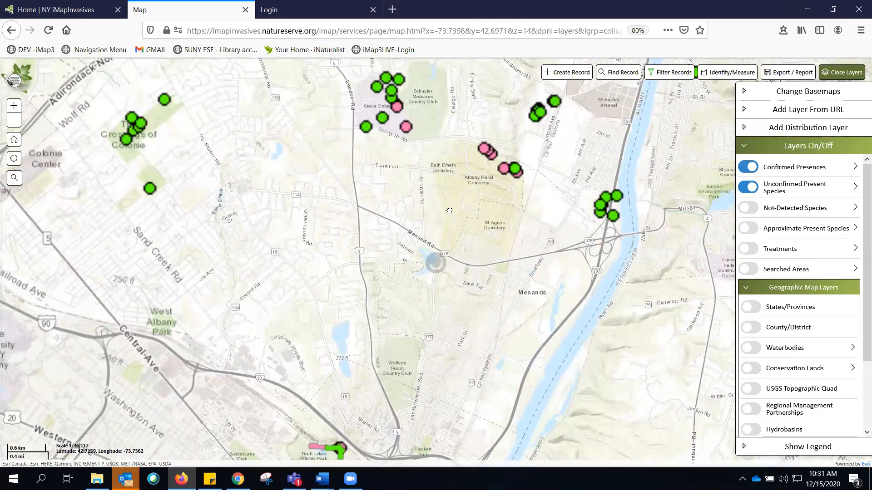
left_click_drag(449, 211, 445, 289)
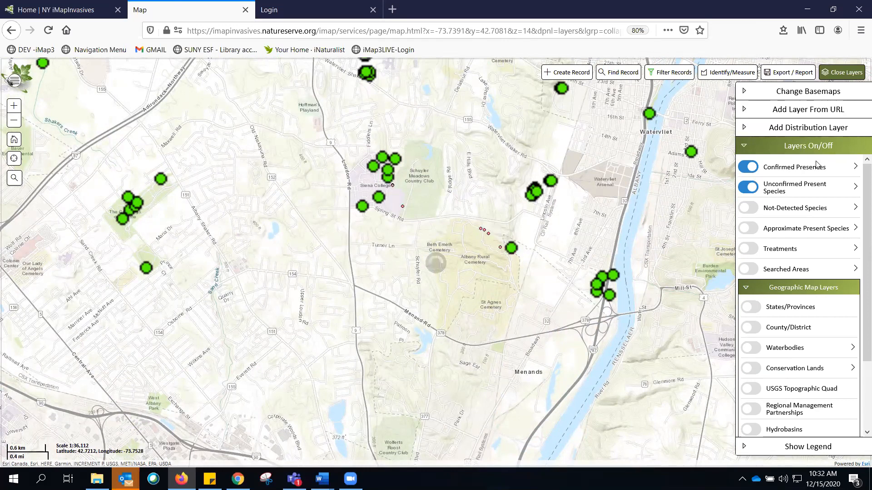
left_click(747, 166)
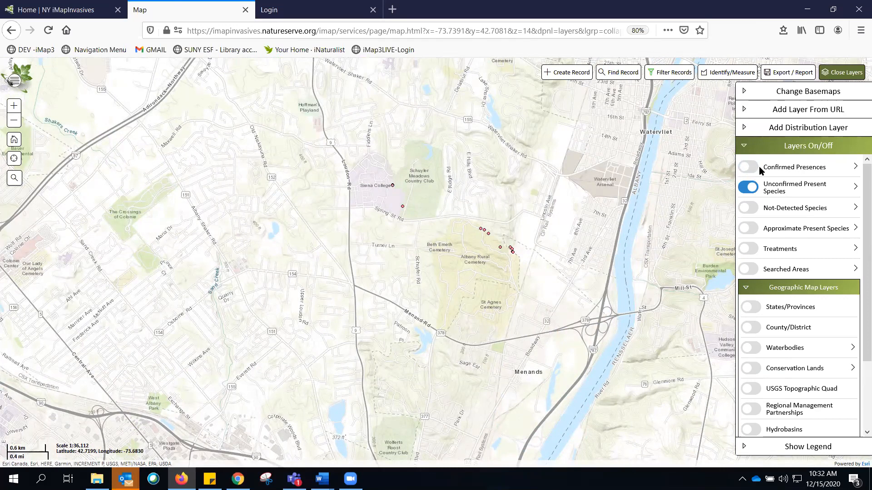
left_click(746, 168)
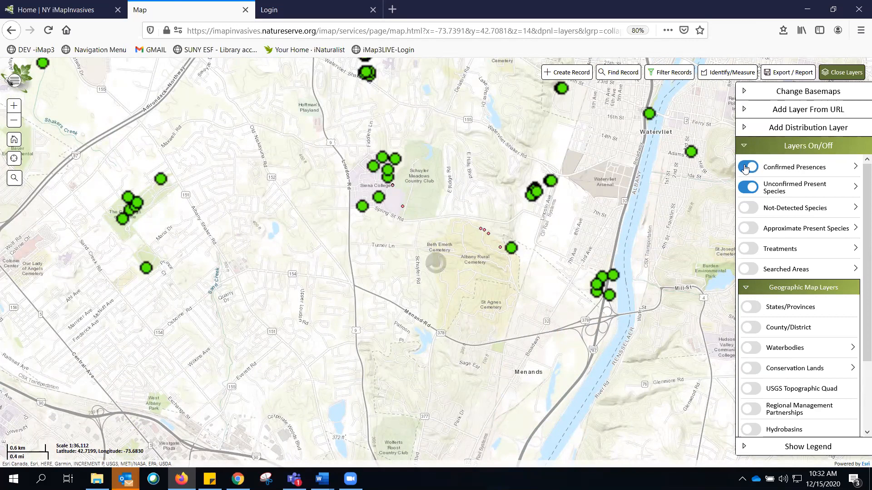
left_click(746, 167)
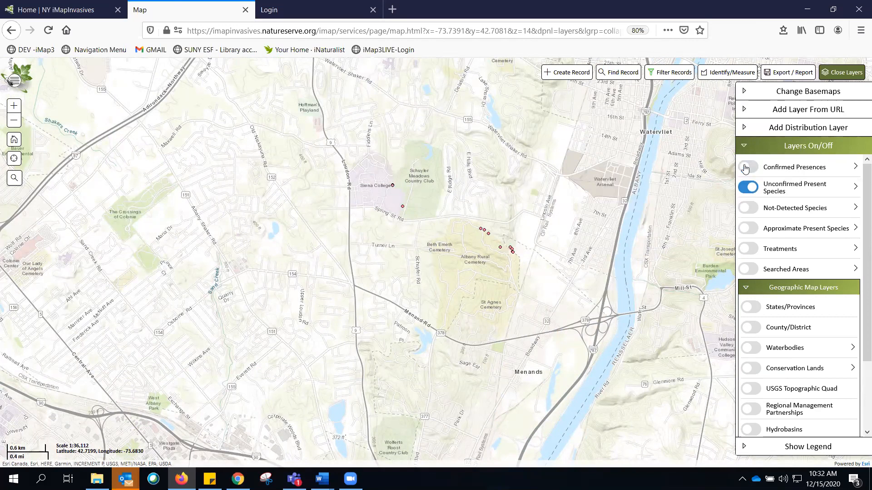
left_click(754, 189)
left_click(754, 190)
- Identify the unconfirmed Multiflora Rose record near Albany Rural Cemetery and open its Details page
left_click(481, 228)
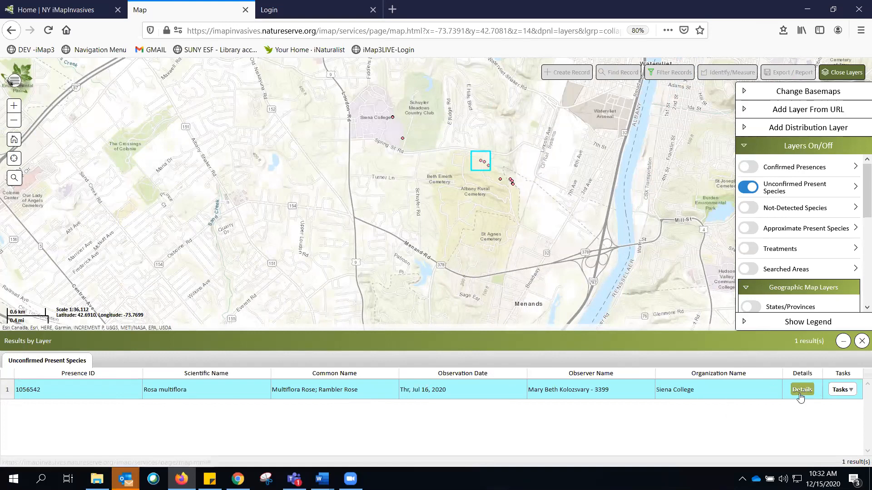
left_click(841, 389)
left_click(824, 416)
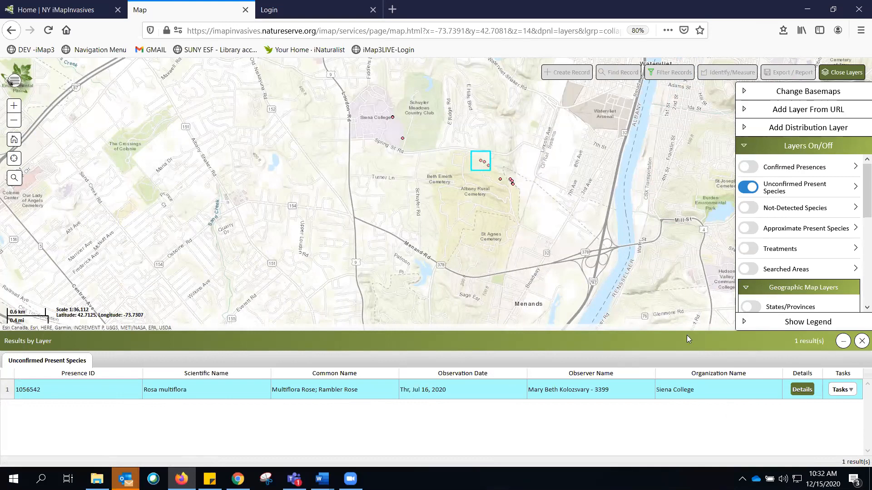
left_click(802, 390)
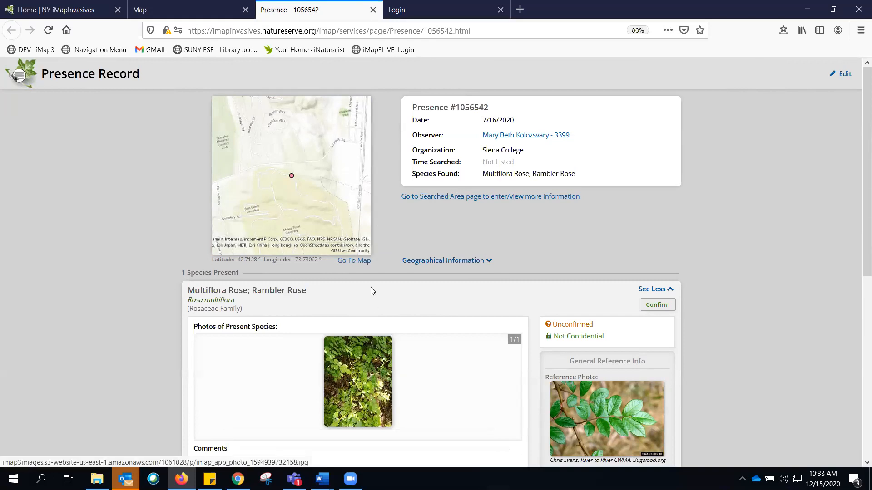
- Review the presence record's reference info, photos, comments, distribution, tagged projects and confirmation sections
scroll(369, 288, "down", 1)
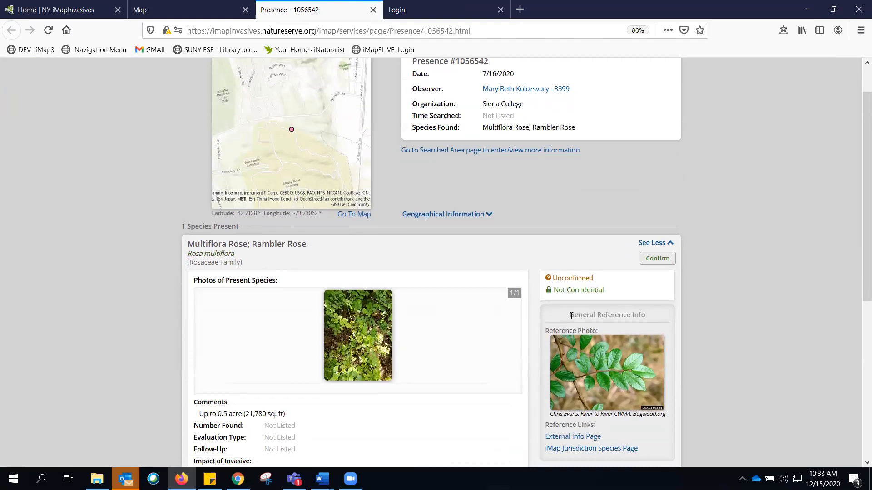
left_click_drag(571, 316, 665, 310)
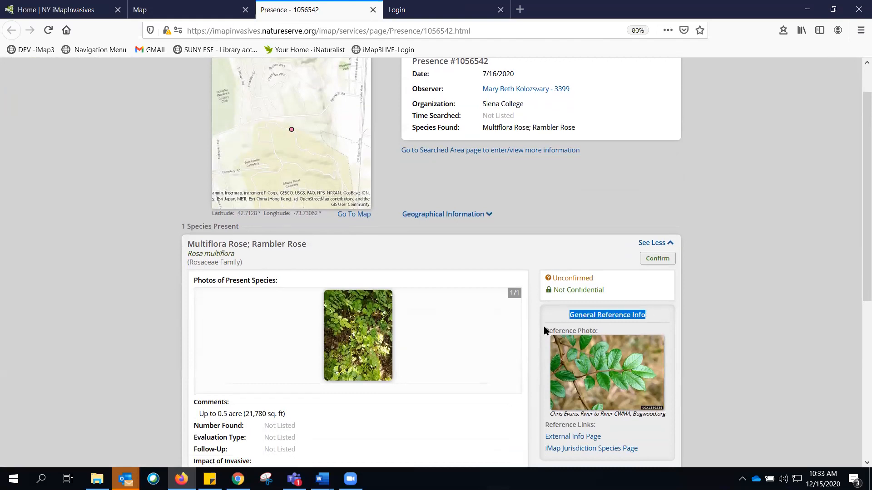
left_click_drag(545, 331, 575, 335)
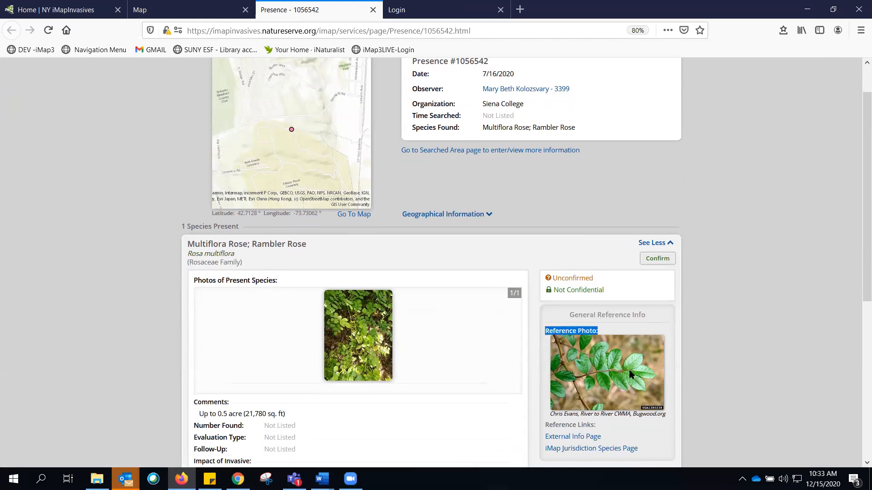
left_click(616, 329)
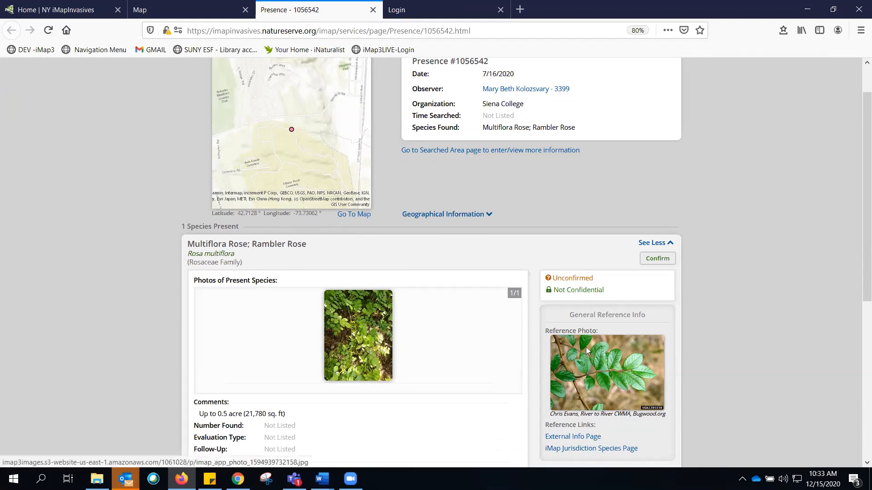
left_click_drag(193, 281, 292, 285)
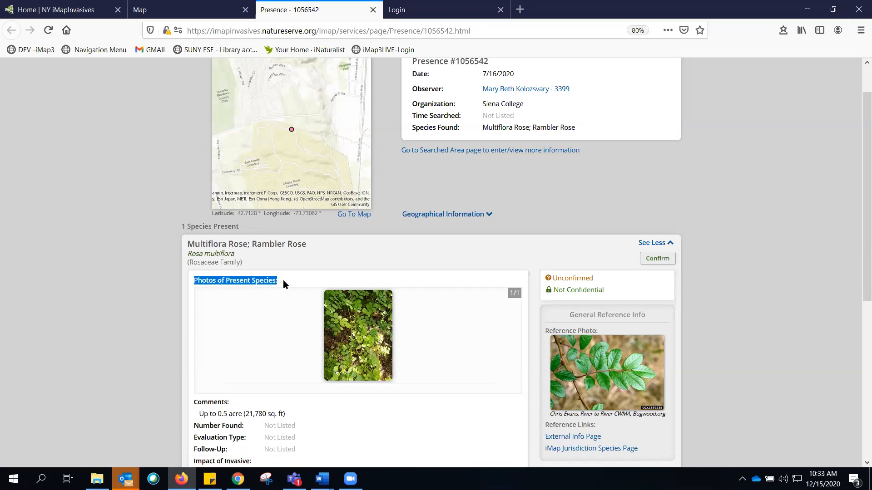
left_click(282, 285)
left_click_drag(193, 406, 288, 417)
scroll(258, 377, "down", 2)
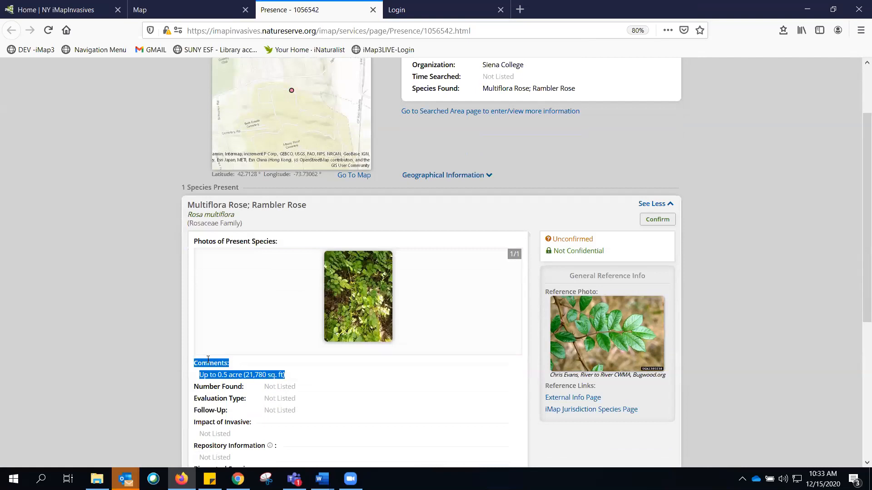
left_click(259, 356)
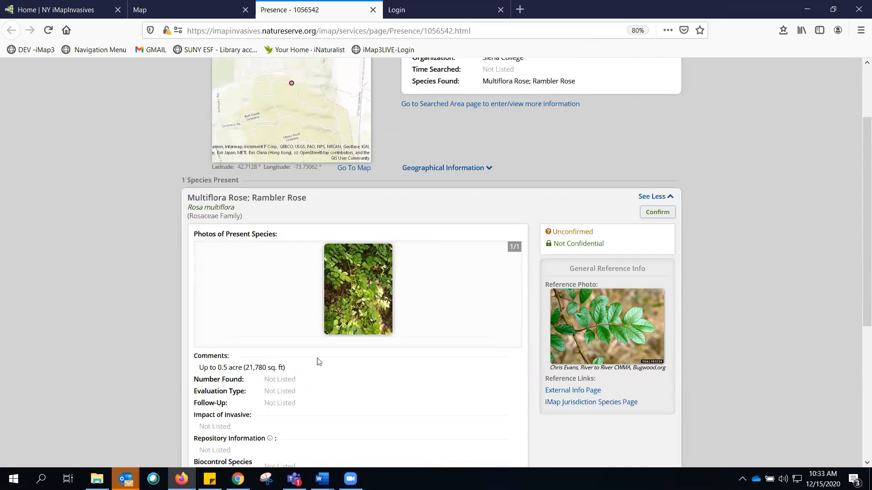
scroll(244, 368, "down", 3)
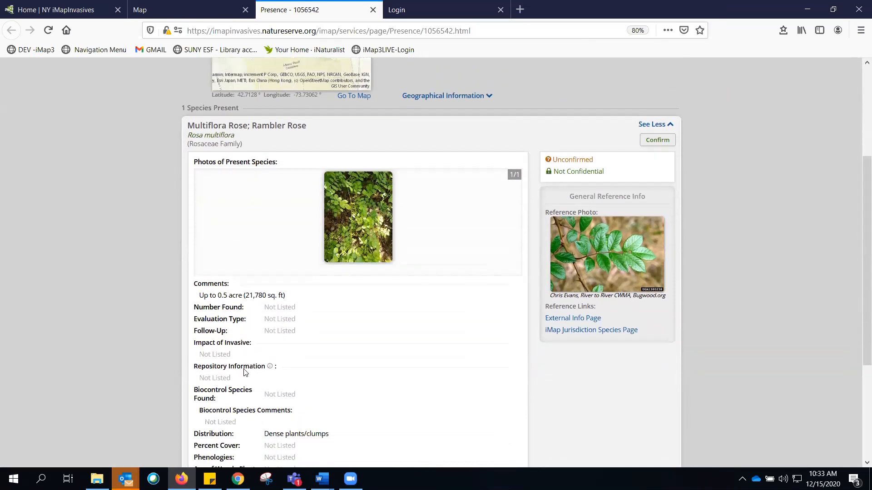
scroll(244, 368, "down", 1)
scroll(281, 286, "down", 1)
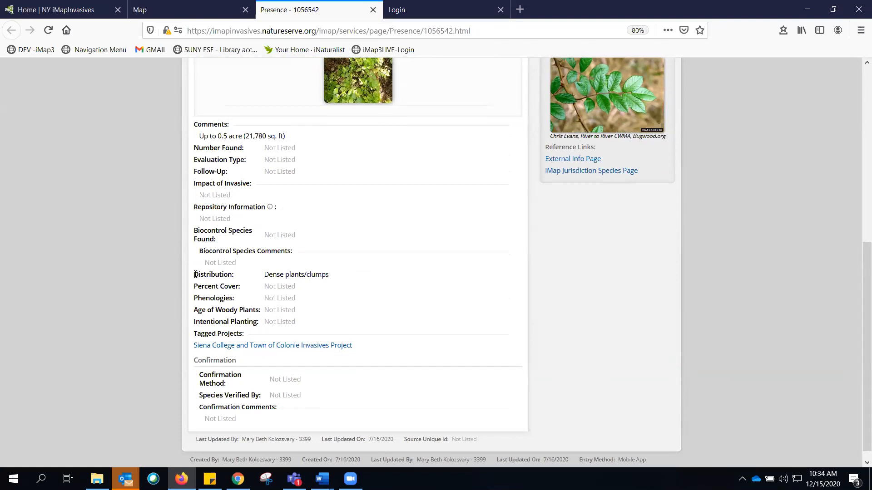
left_click_drag(195, 274, 298, 270)
left_click(344, 303)
left_click_drag(195, 334, 358, 345)
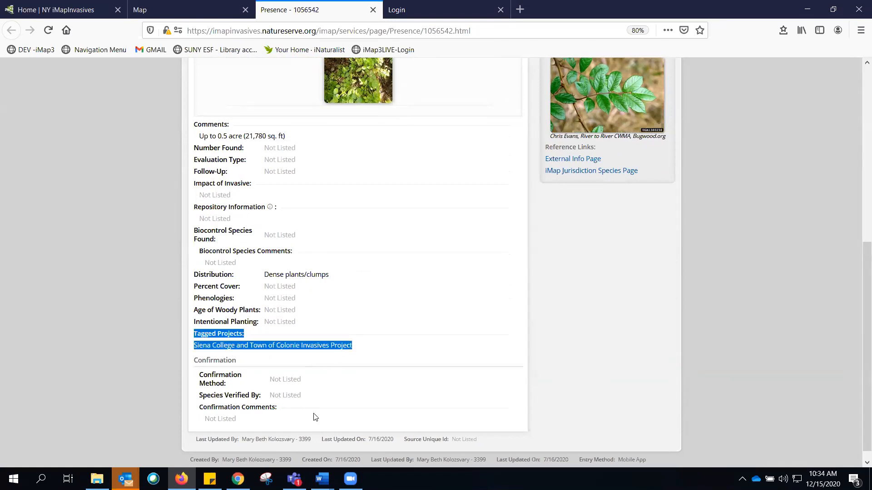
left_click_drag(199, 373, 283, 413)
left_click(284, 413)
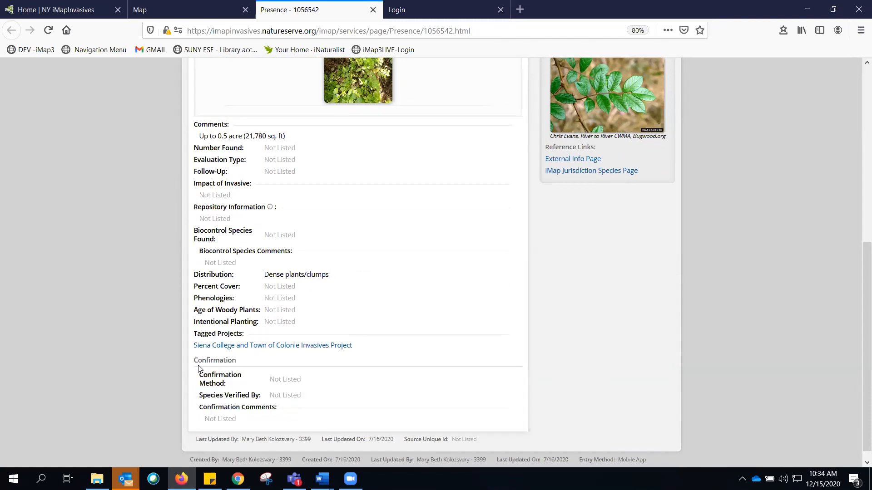
scroll(414, 382, "up", 4)
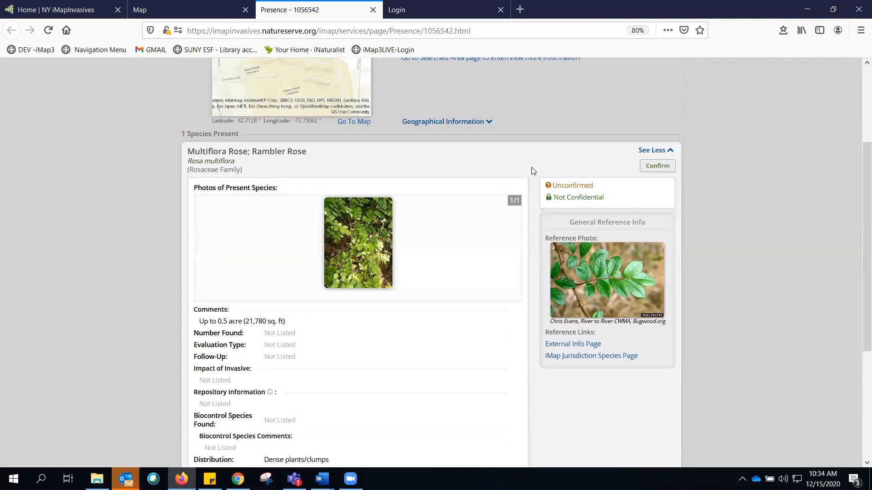
left_click_drag(539, 166, 545, 187)
scroll(577, 196, "up", 1)
scroll(577, 195, "up", 3)
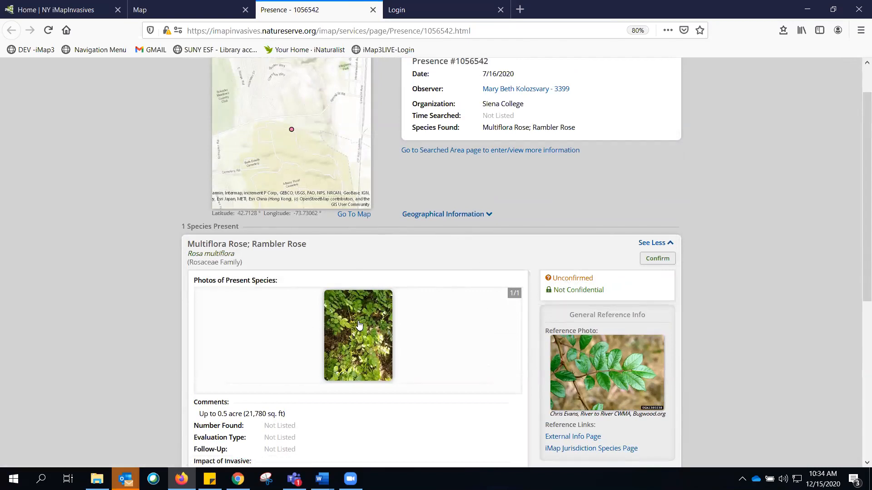
- Open the record's species photo full size, zoom in on the plant, and return to the record tab
left_click(366, 341)
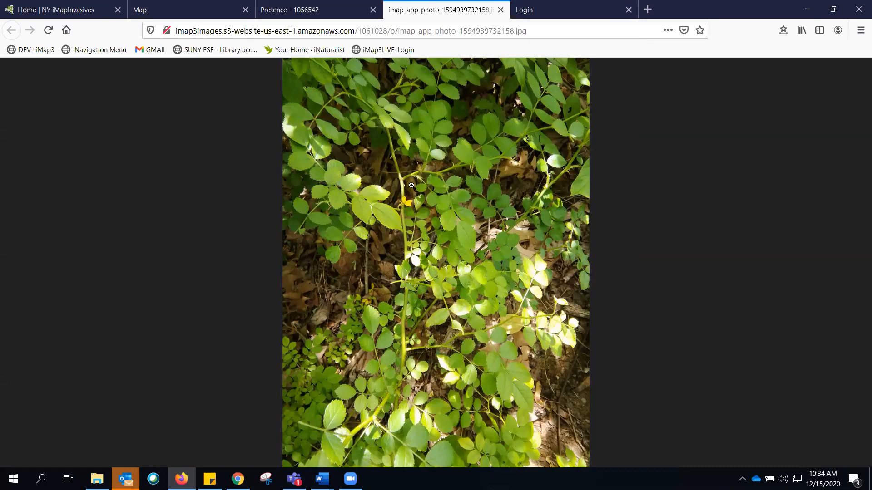
left_click(422, 177)
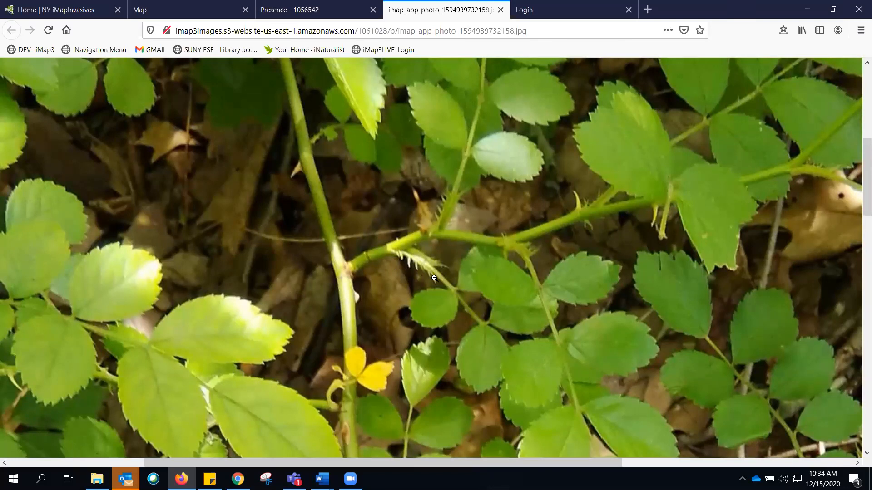
left_click(415, 259)
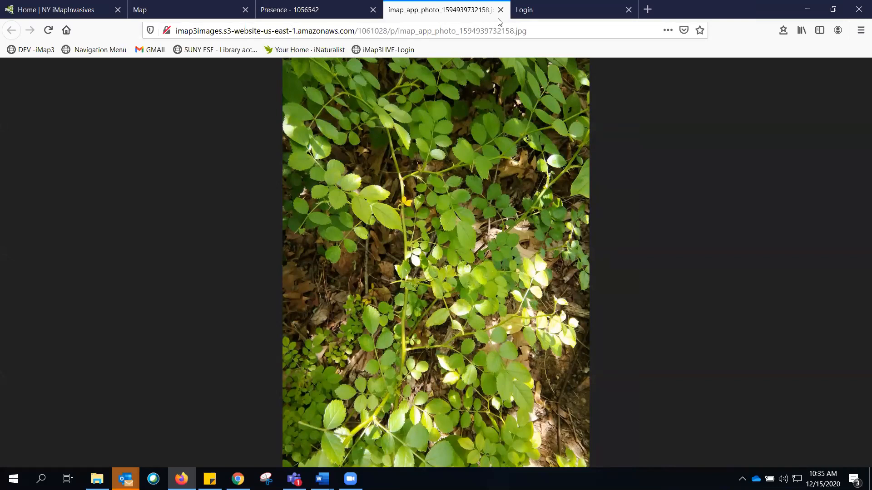
key("ctrl+Page_Up")
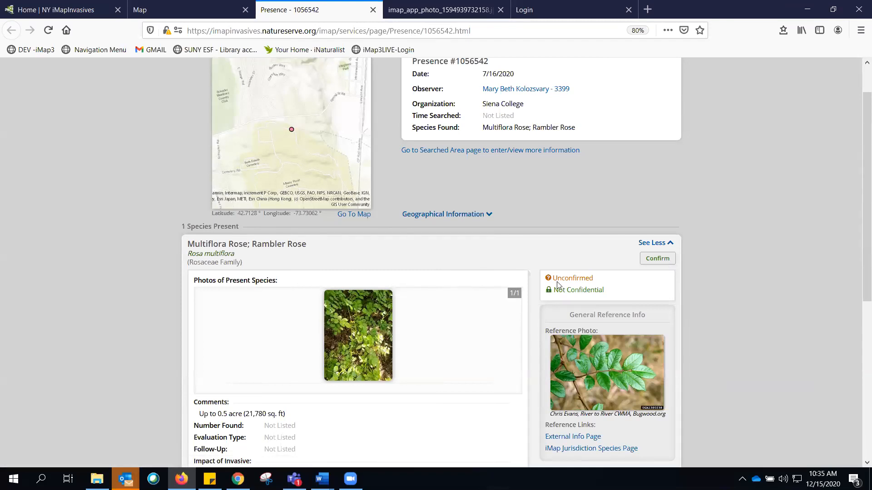
- Start confirming the species, choosing Photo ID as confirmation method and the admin user as verifier
left_click(658, 264)
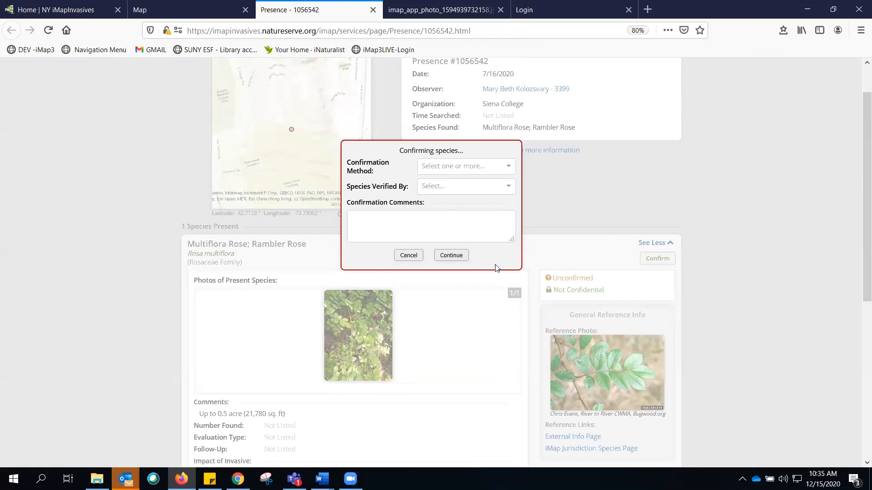
left_click(472, 169)
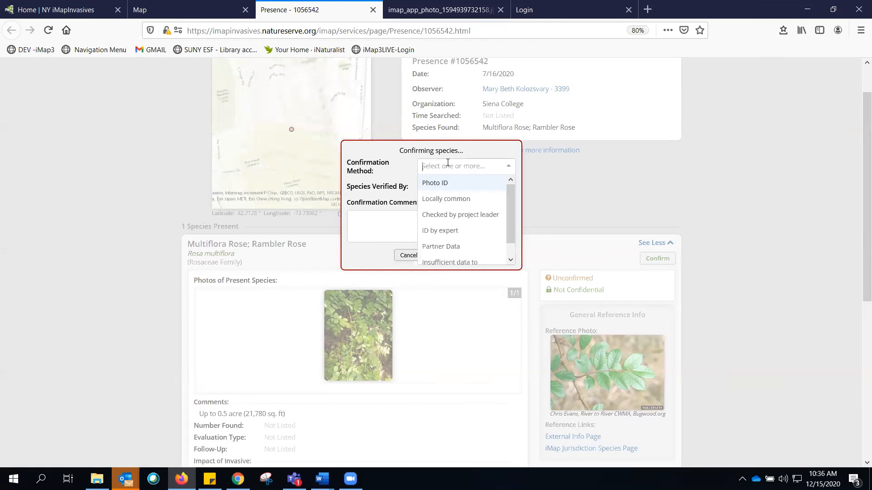
left_click(438, 183)
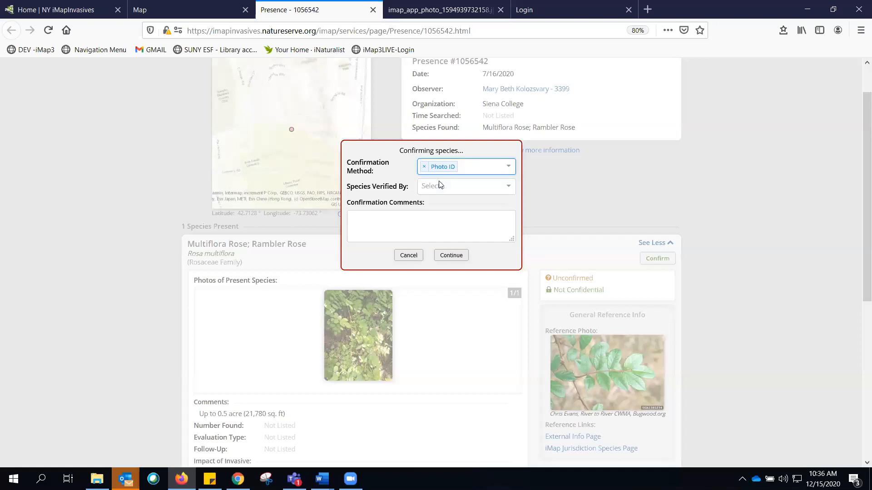
left_click(435, 187)
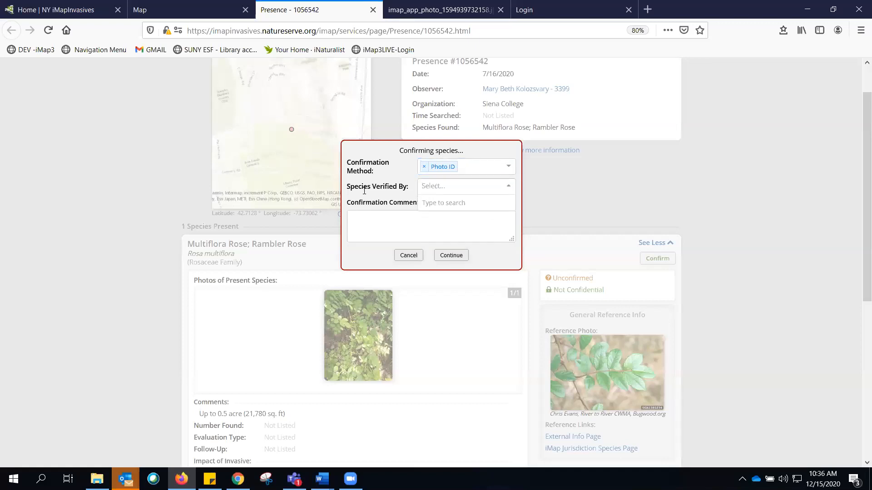
type("jennifer de")
left_click(428, 208)
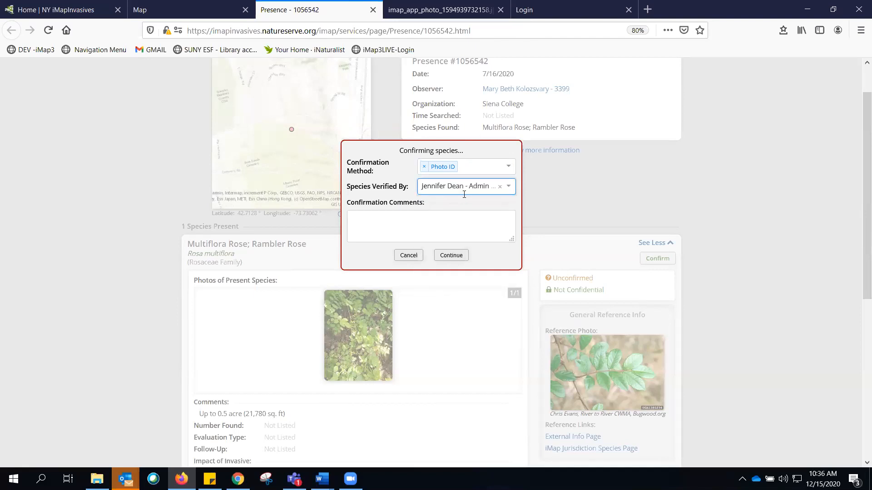
- Enter the confirmation comment "fringed petiole" and continue to confirm the record
left_click(404, 217)
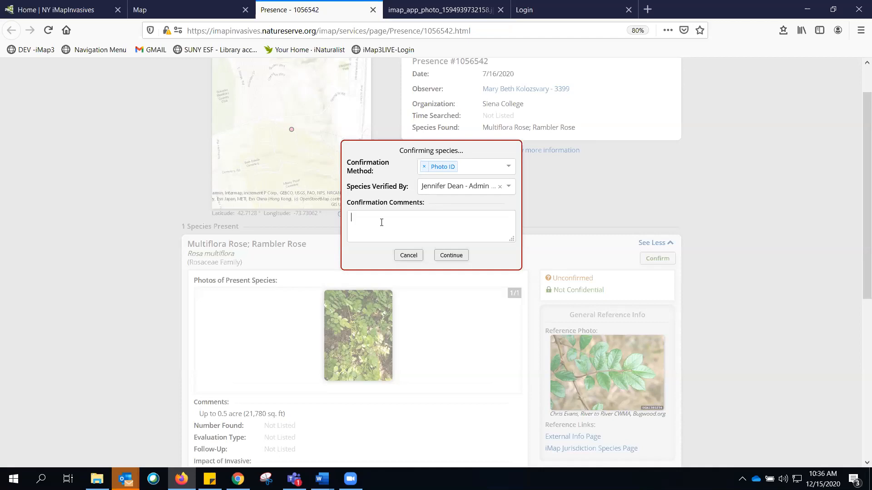
type("fringed petioles")
left_click(452, 255)
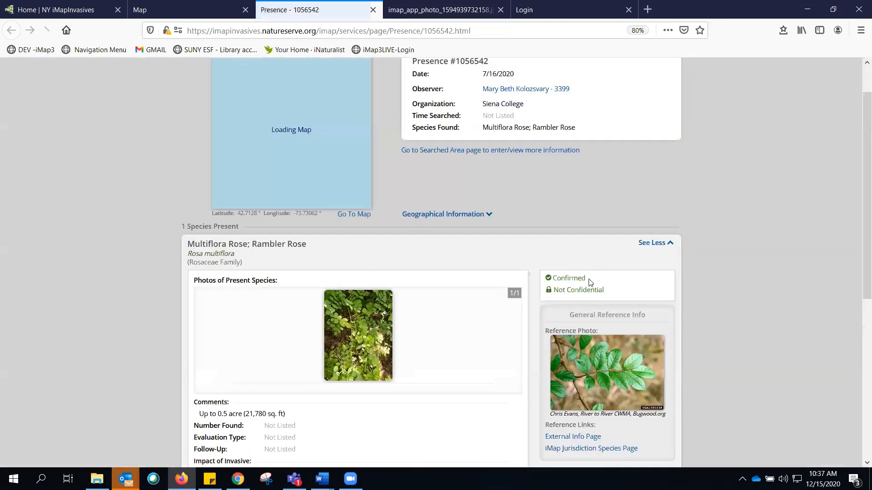
- Examine the record's updated confirmation status and details
left_click_drag(590, 282, 560, 281)
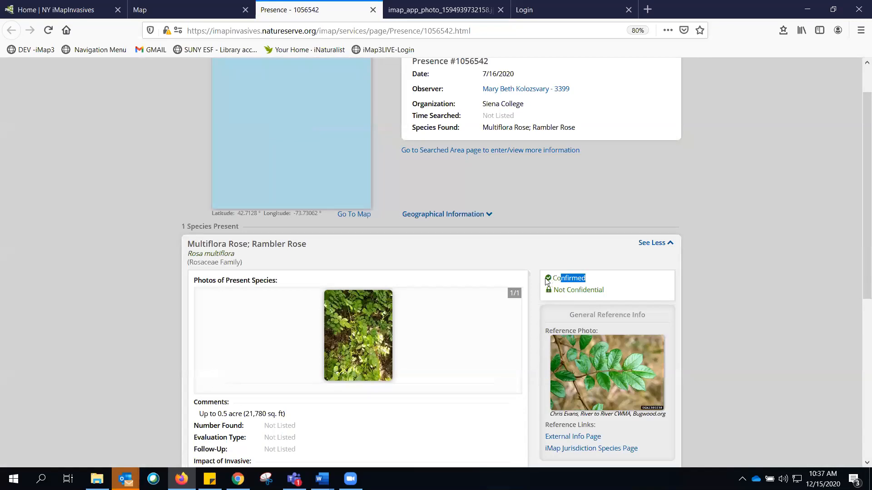
left_click(596, 282)
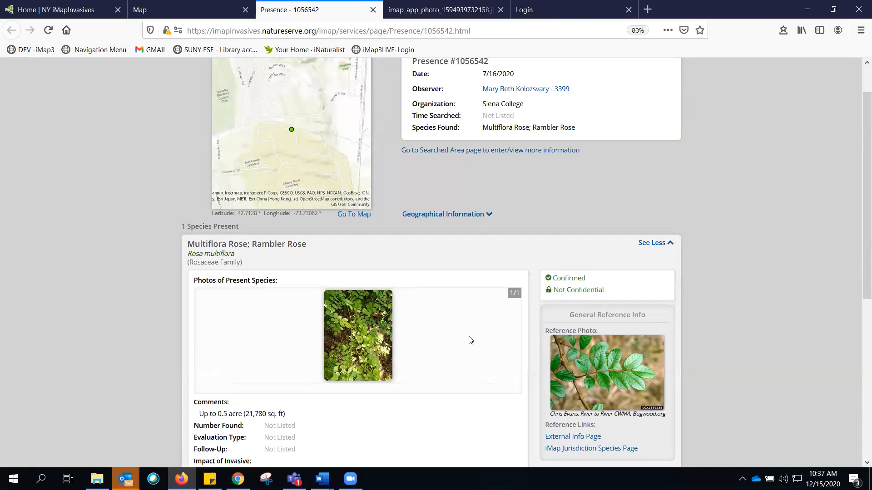
scroll(444, 346, "down", 6)
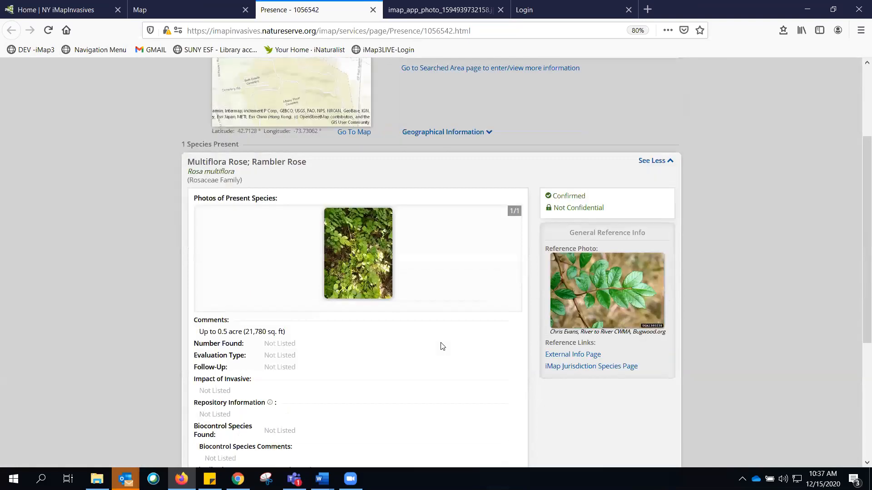
- Review the confirmed record's Confirmation section with its method, verifier and comments
scroll(441, 346, "down", 1)
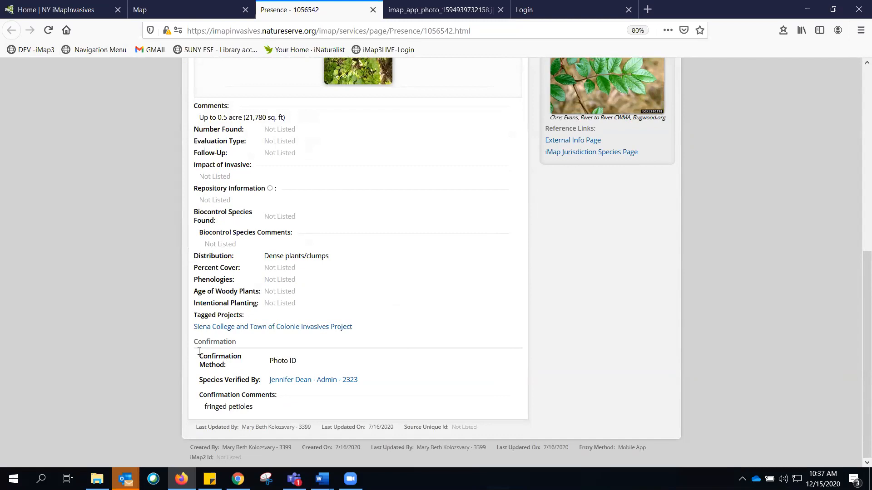
left_click_drag(192, 341, 299, 417)
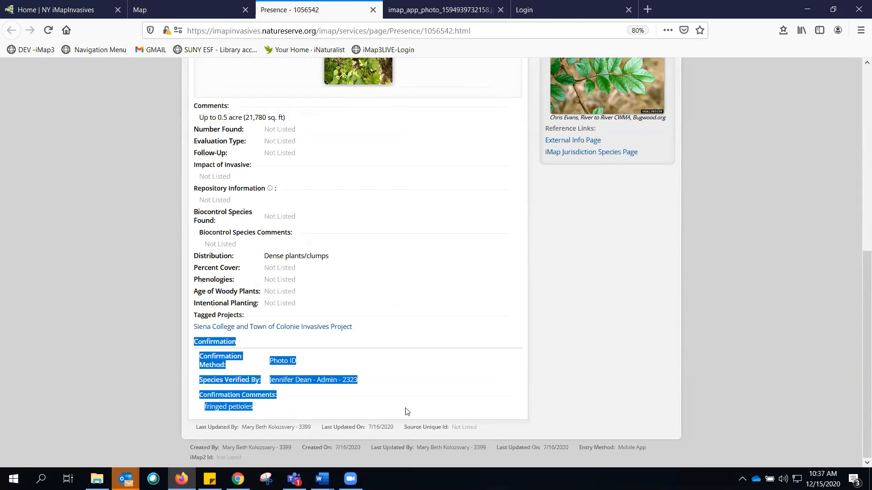
scroll(406, 411, "up", 6)
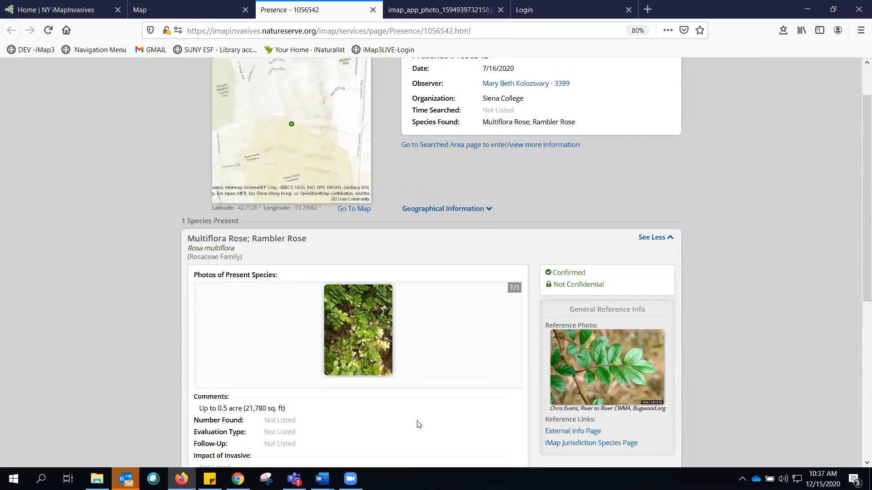
scroll(419, 424, "up", 1)
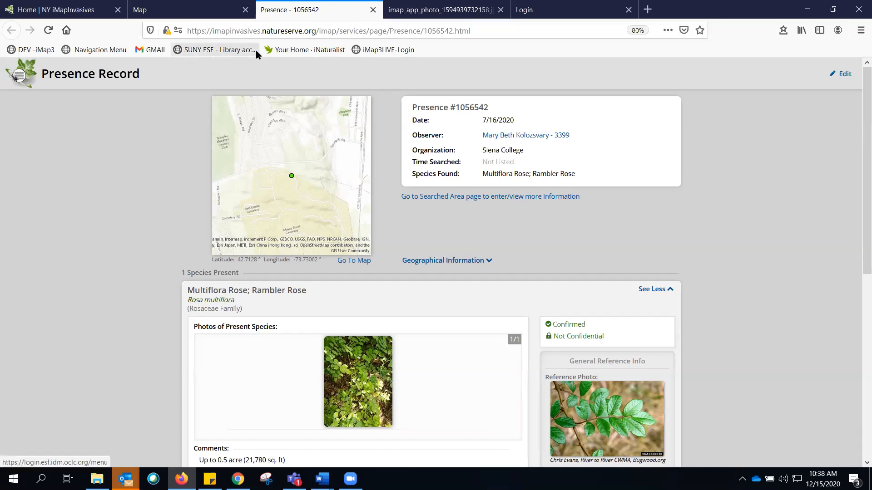
- On the map, measure an area by drawing a polygon around Siena College and Albany Rural Cemetery
left_click(190, 9)
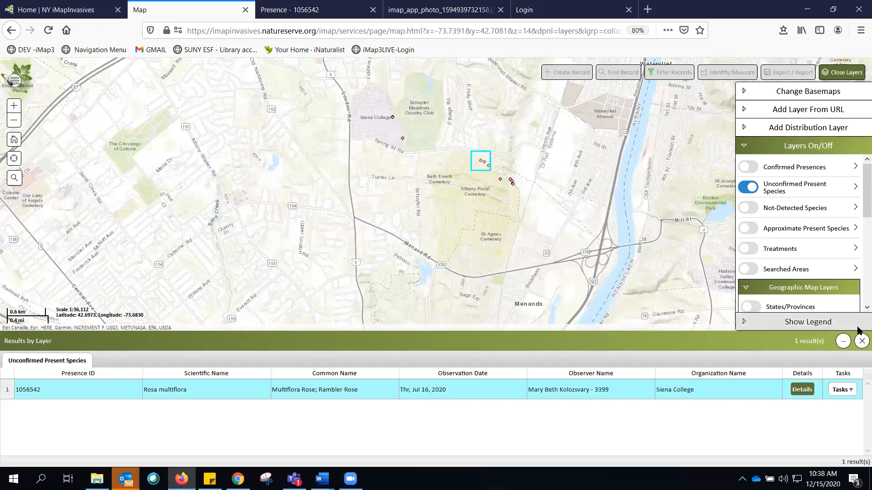
left_click(861, 341)
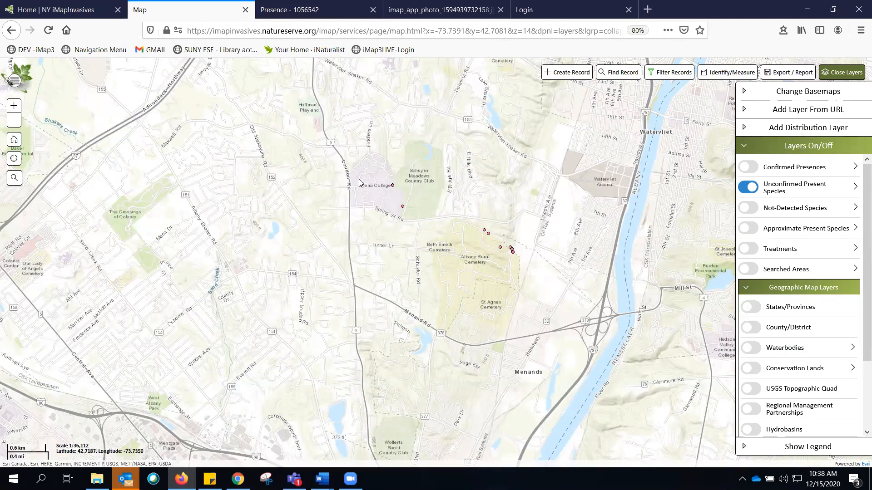
left_click(721, 74)
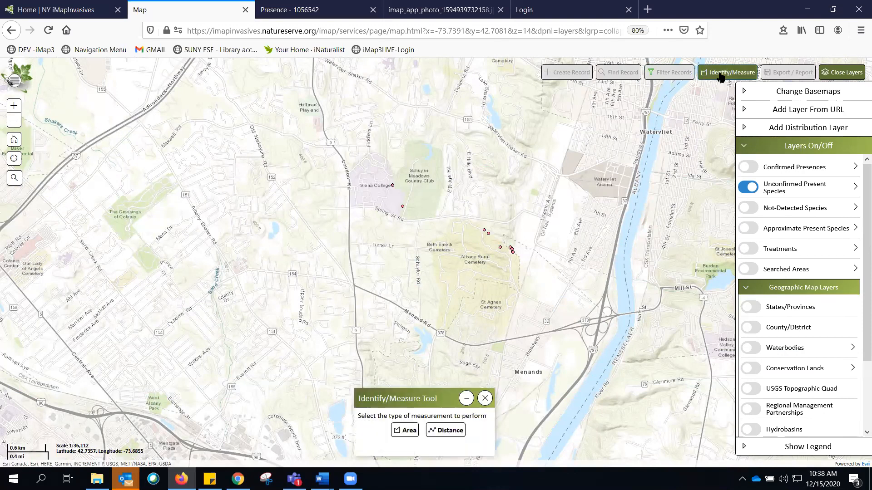
left_click(406, 432)
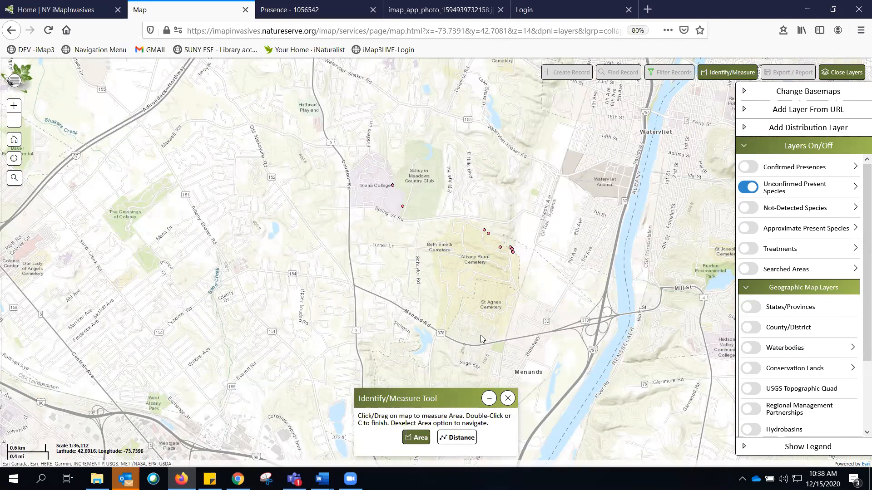
left_click(470, 294)
left_click(401, 278)
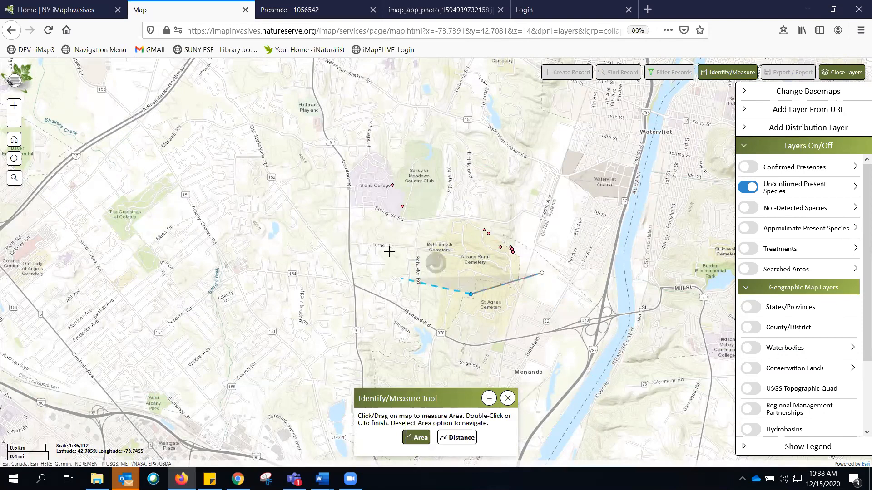
left_click(377, 209)
left_click(370, 167)
left_click(491, 145)
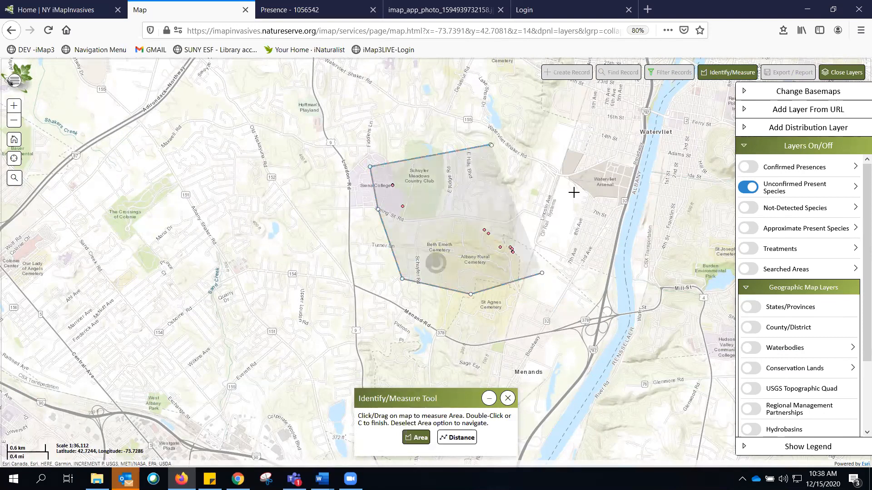
double_click(574, 198)
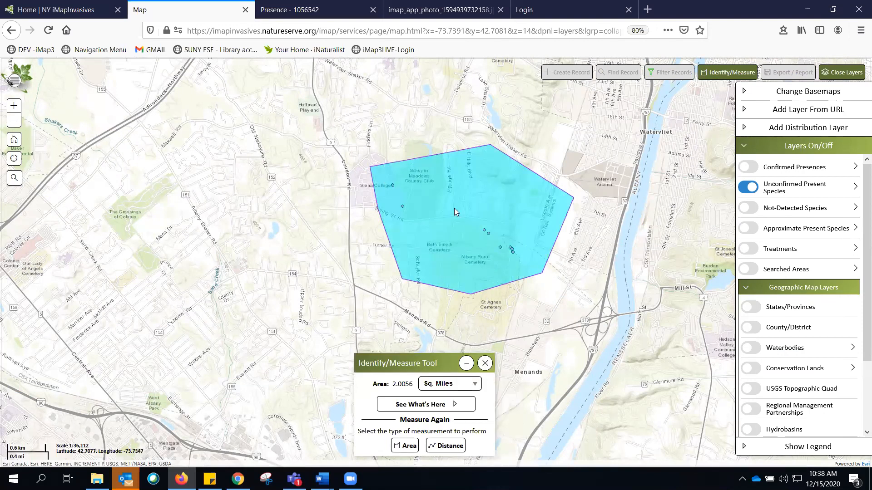
- List the records inside the measured area and flash record 1068399 on the map
left_click(422, 404)
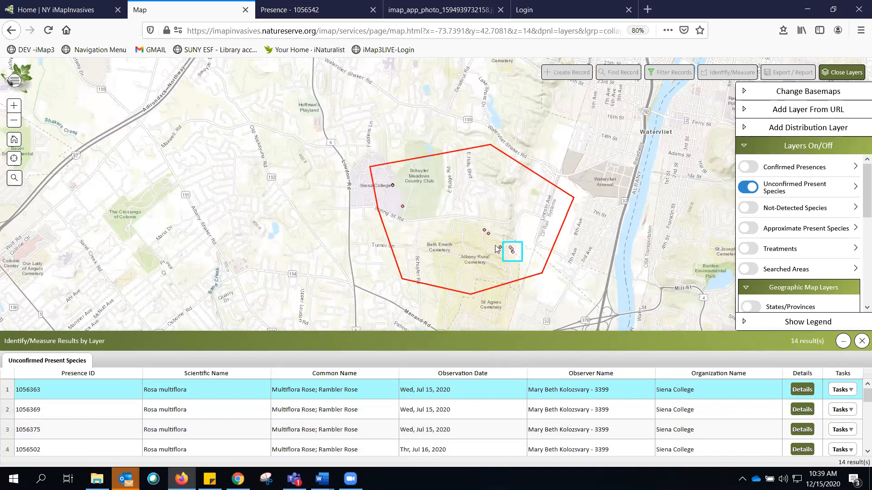
scroll(537, 391, "down", 5)
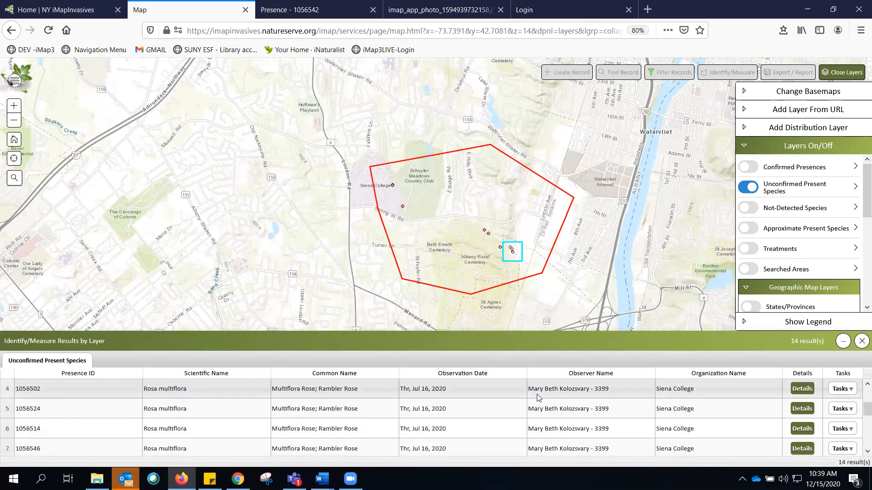
scroll(537, 396, "down", 3)
scroll(559, 413, "up", 3)
scroll(585, 436, "down", 3)
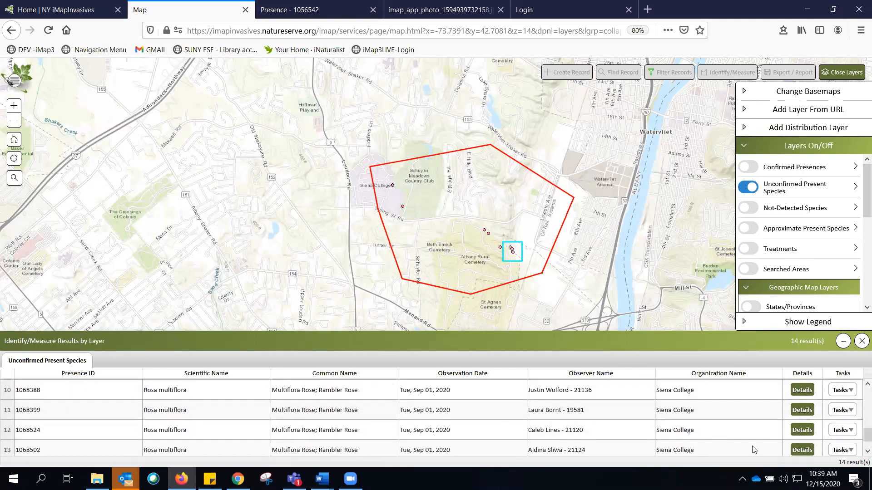
left_click(834, 411)
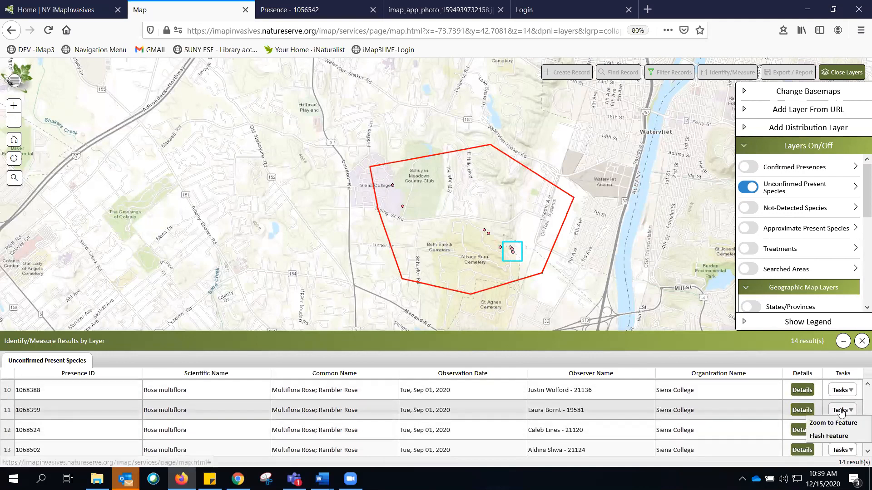
left_click(824, 437)
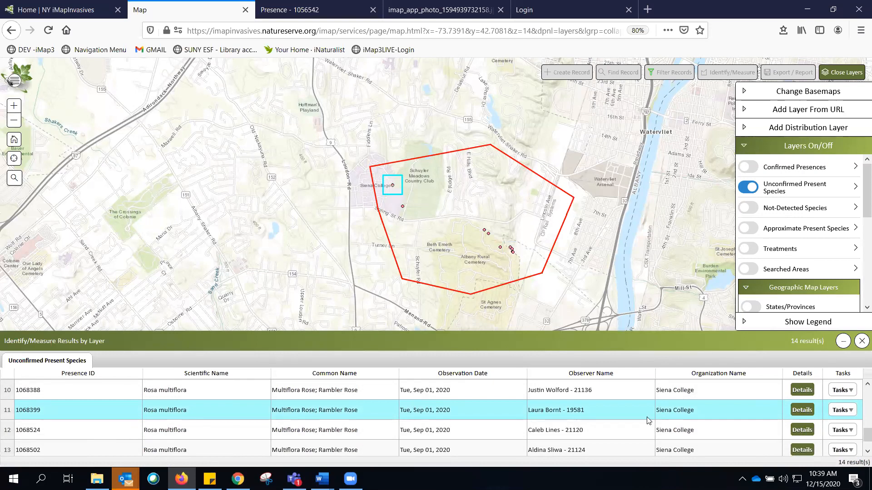
- Open record 1068399's details and inspect its species photo full size, then return to the record
left_click(802, 410)
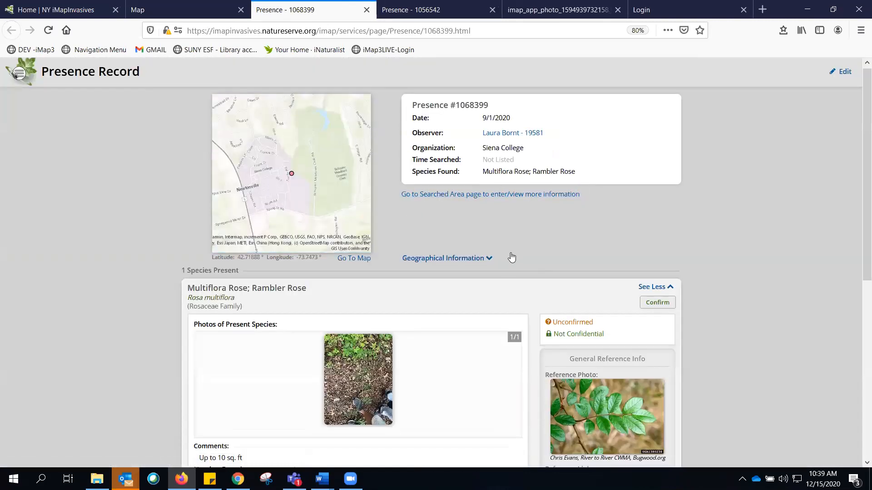
scroll(510, 256, "down", 1)
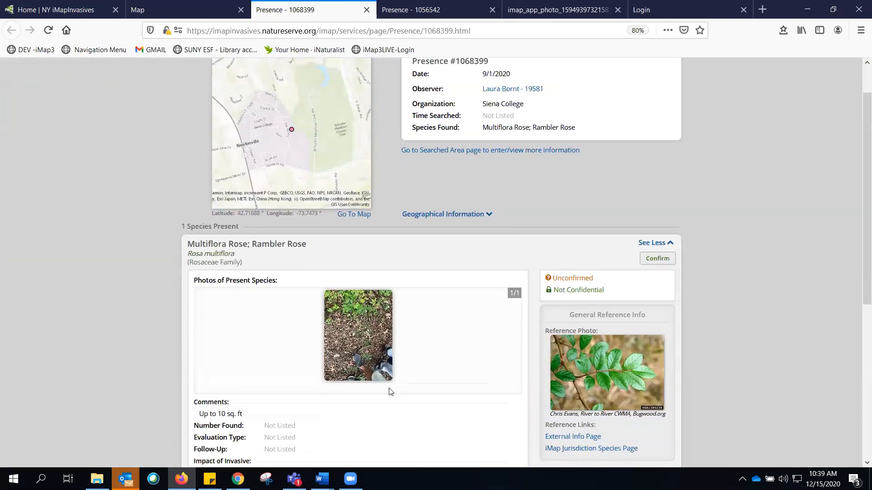
left_click(353, 336)
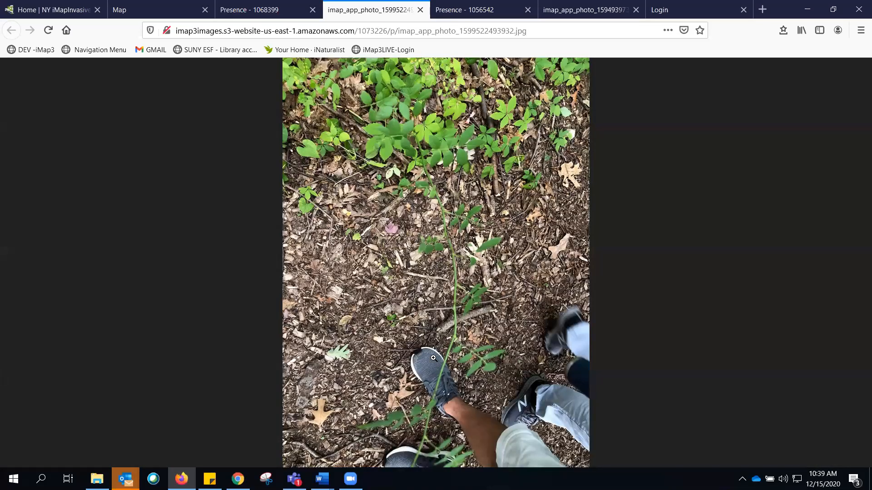
left_click(460, 354)
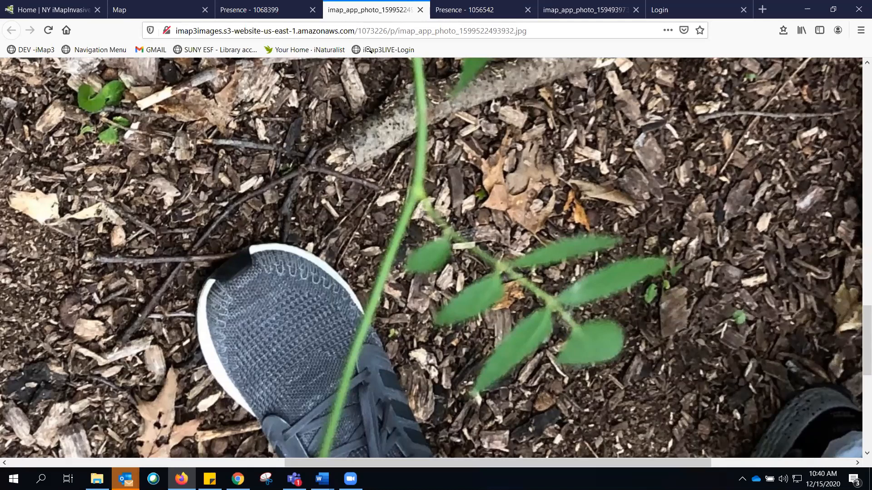
scroll(448, 200, "up", 15)
scroll(346, 229, "up", 10)
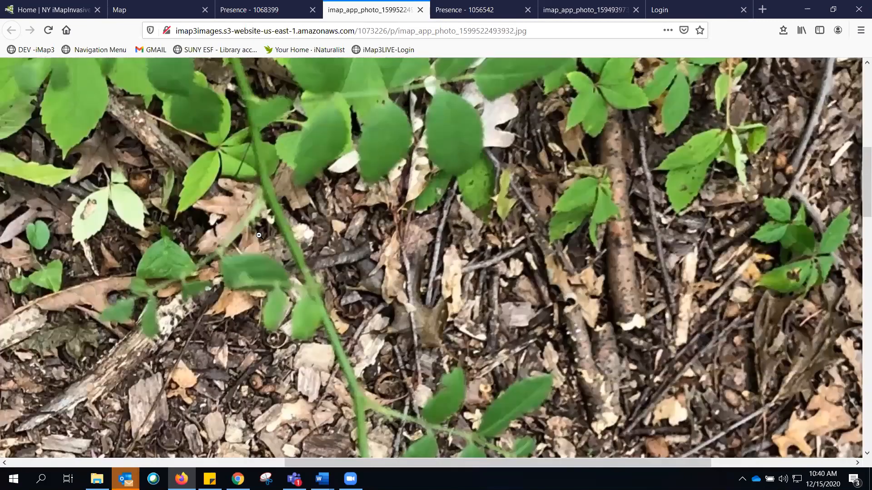
scroll(259, 235, "up", 5)
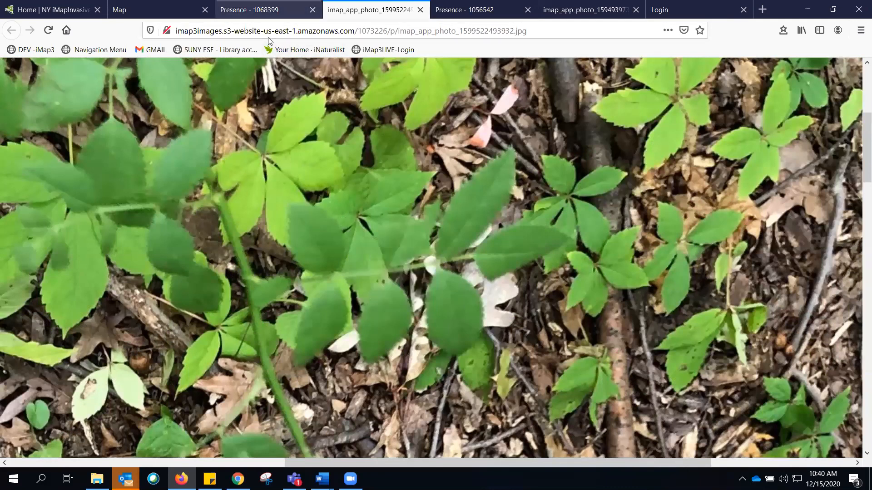
left_click(263, 10)
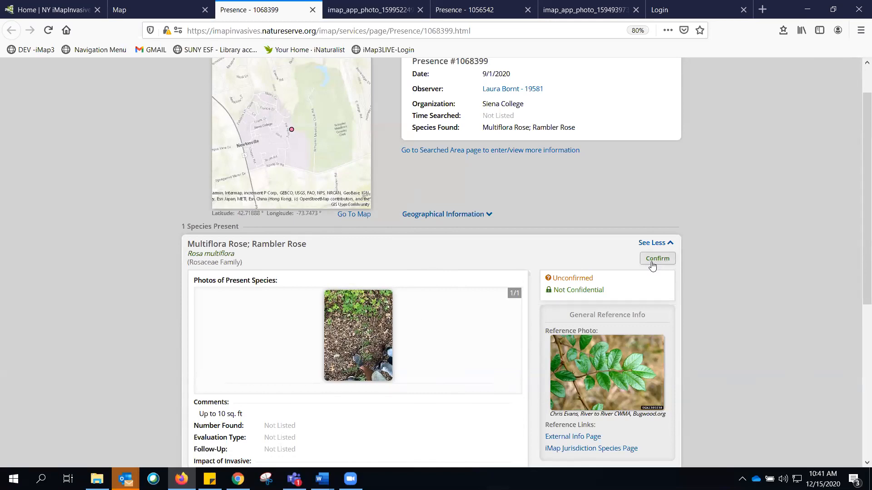
- Edit record 1068399 and set its confirmation method to Insufficient data to confirm
scroll(651, 262, "up", 1)
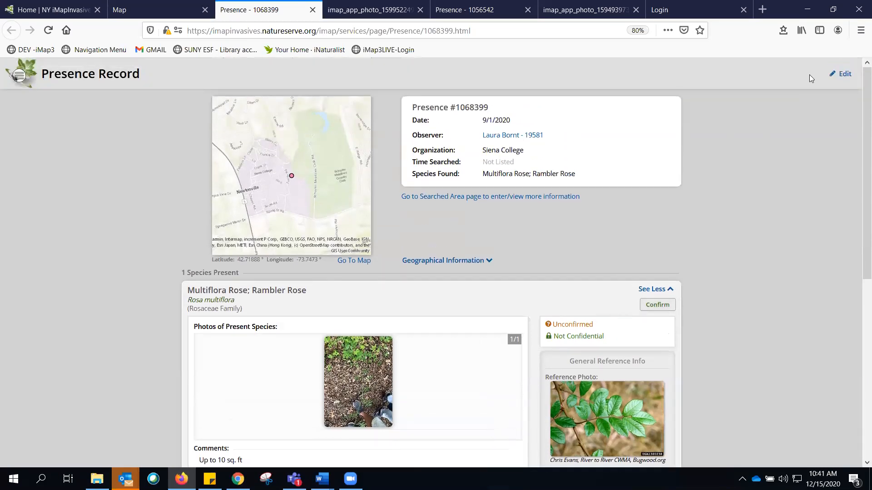
left_click(843, 75)
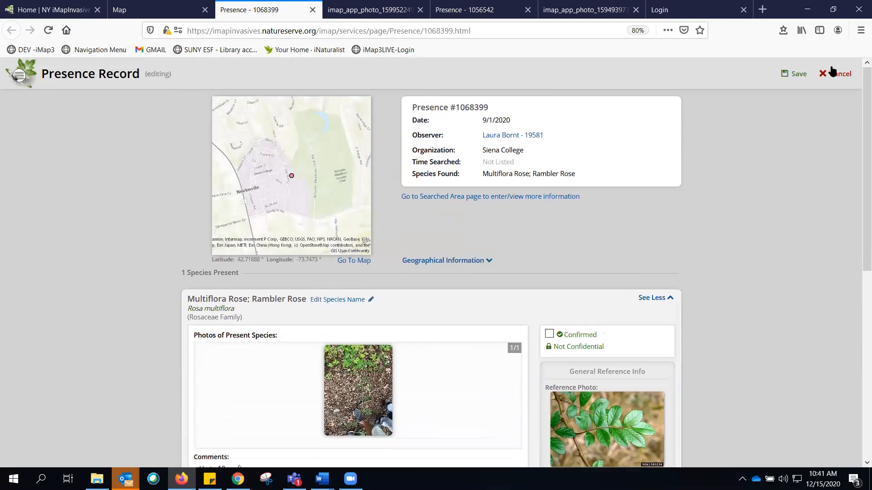
scroll(730, 170, "down", 6)
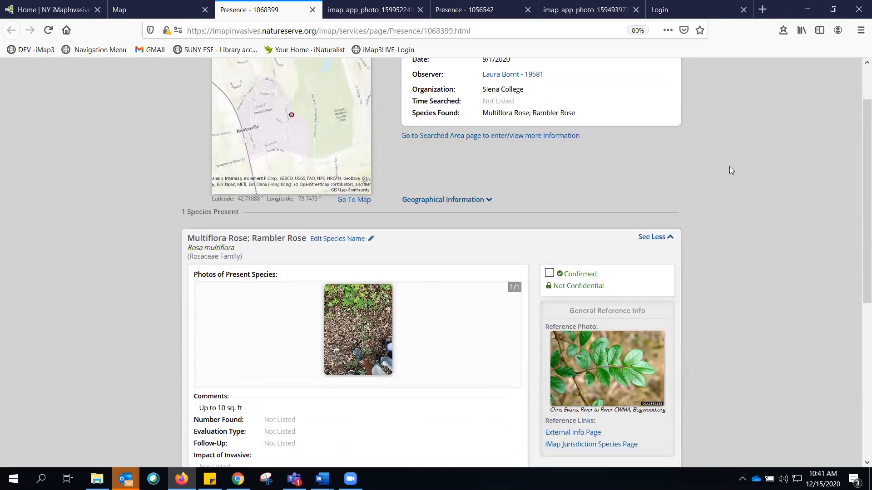
scroll(500, 278, "down", 2)
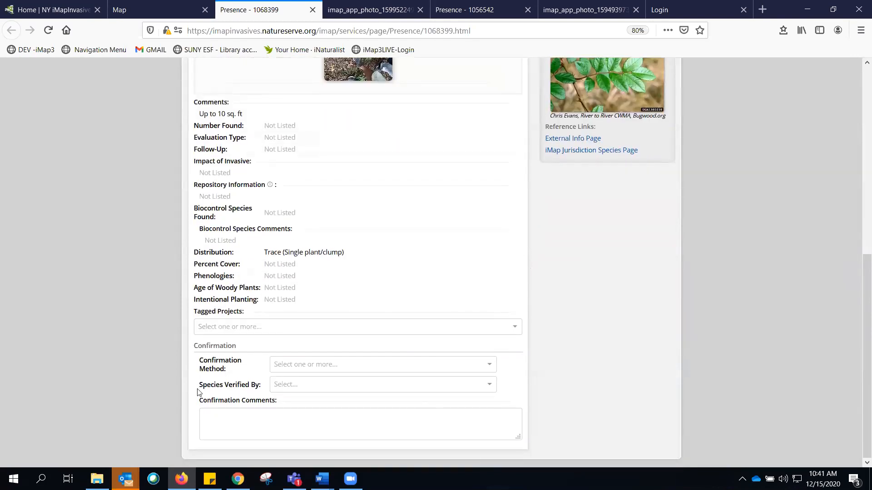
left_click_drag(204, 345, 284, 410)
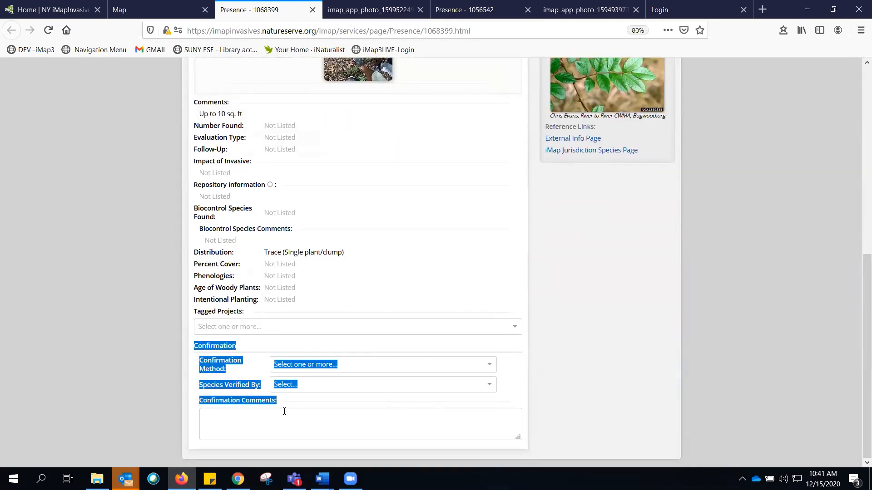
left_click(233, 346)
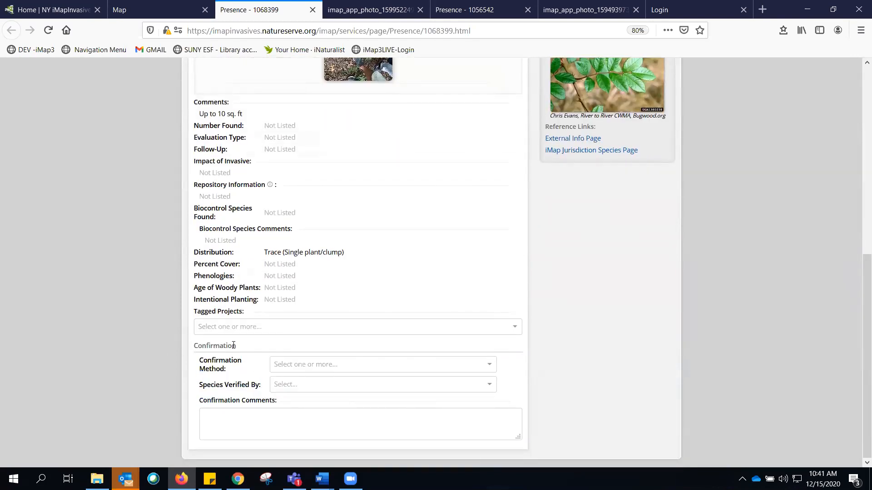
left_click(287, 367)
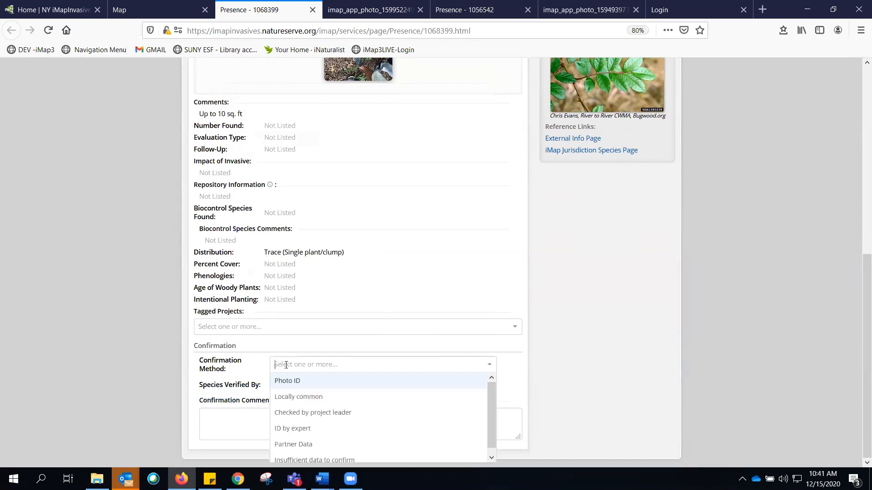
left_click(313, 456)
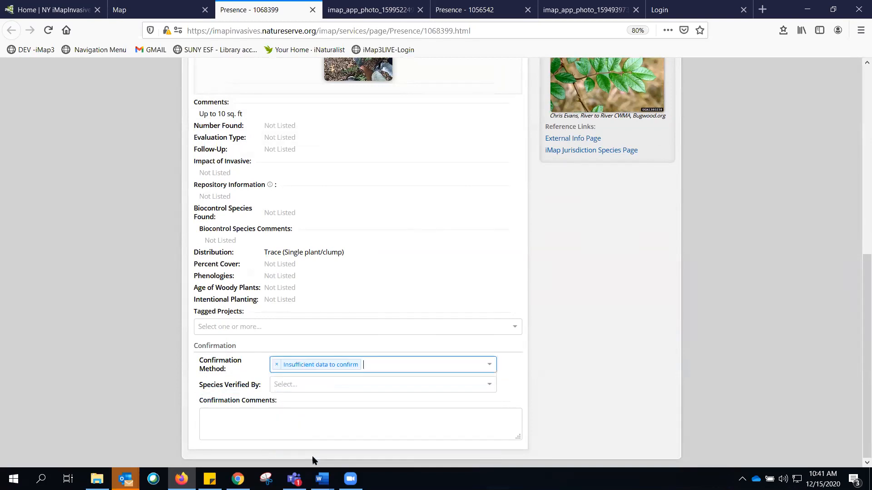
- Search for and choose the admin user as the species verifier
left_click(296, 388)
type("jennifer")
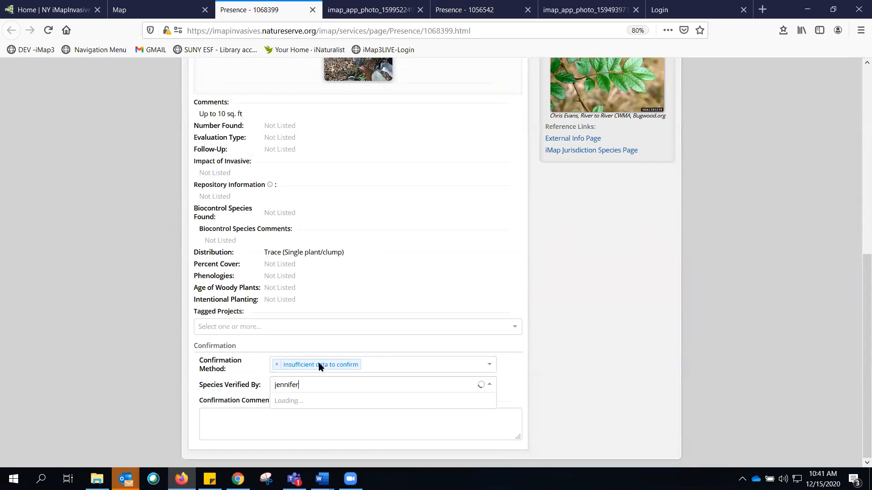
type(" de")
left_click(299, 401)
left_click(295, 413)
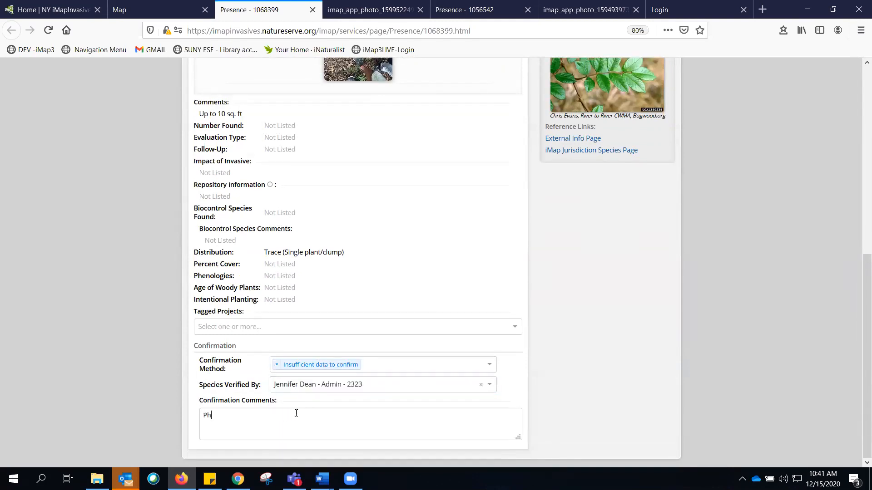
- Enter the confirmation comment "Photo too to ID" and return to the top of the record
type("Photo too to ID")
scroll(636, 359, "up", 4)
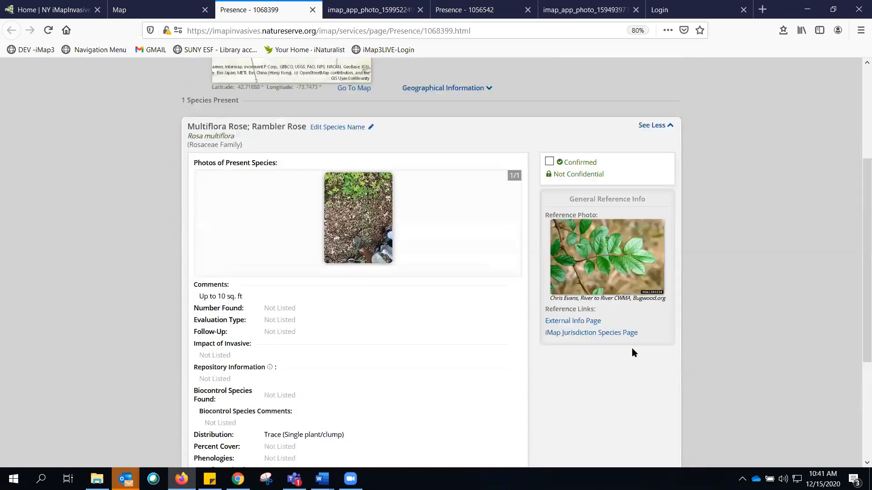
scroll(727, 204, "up", 4)
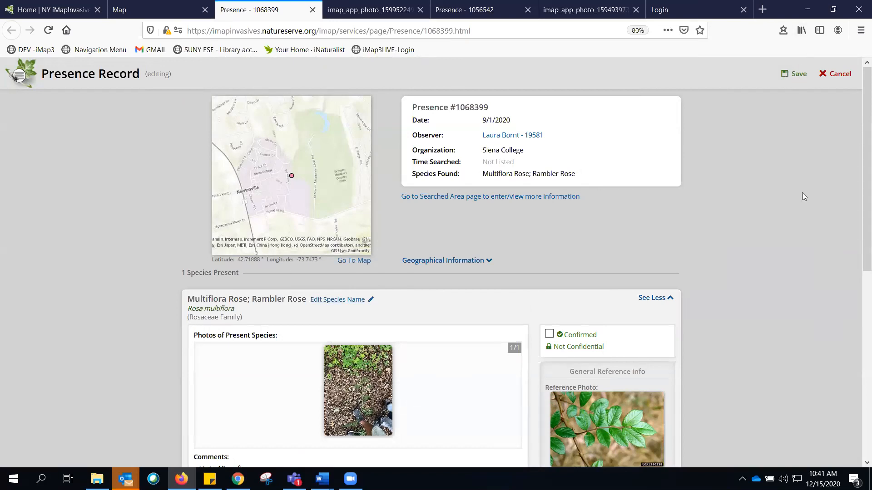
- Review the confirmation entries, then cancel editing record 1068399 and discard the changes
scroll(798, 290, "down", 5)
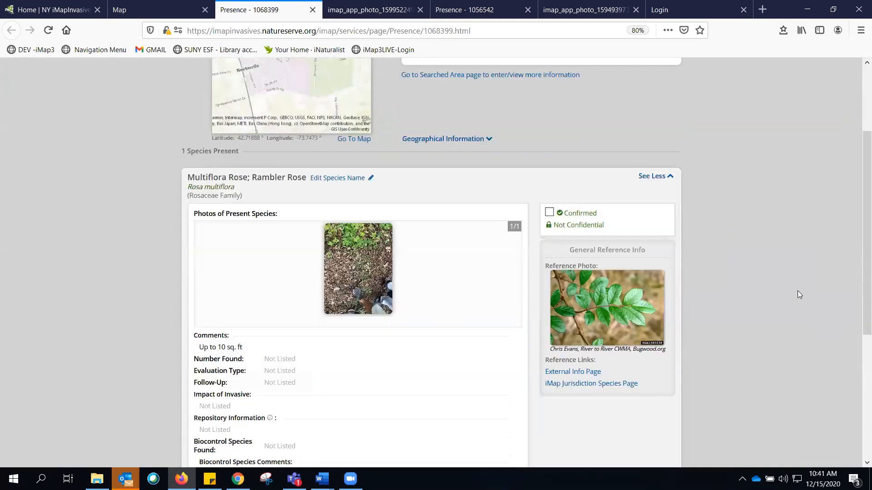
scroll(710, 282, "up", 4)
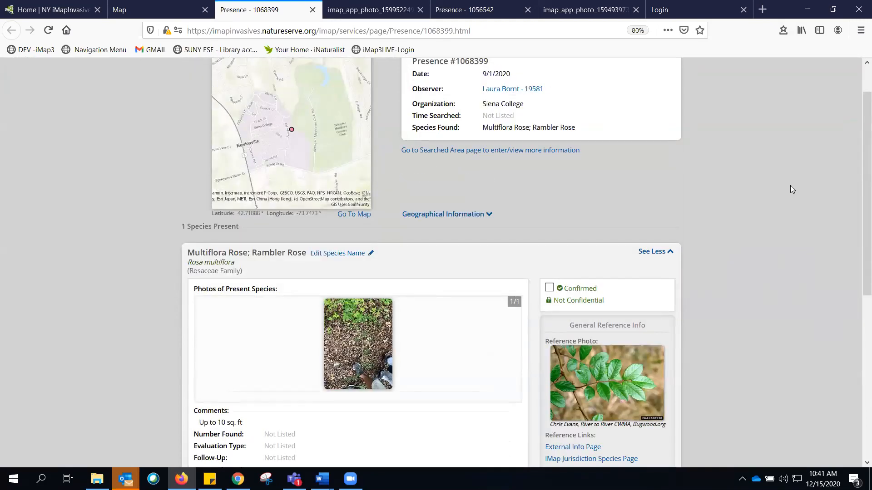
scroll(790, 190, "down", 7)
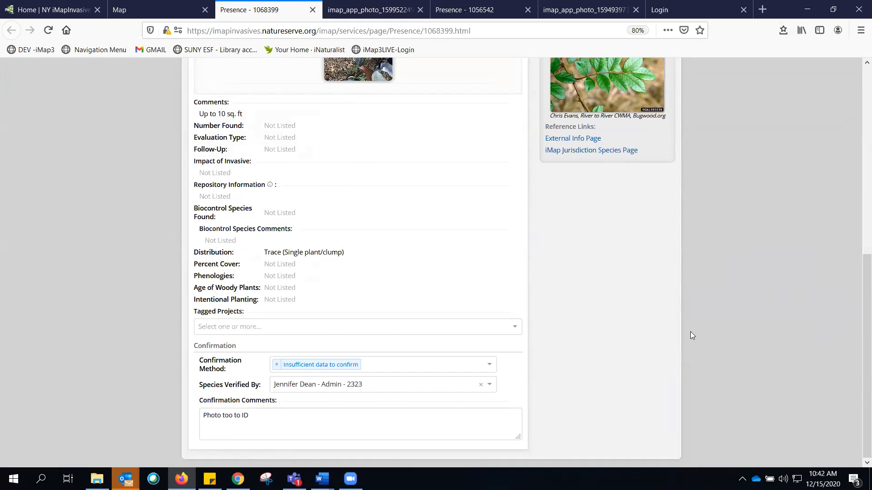
scroll(691, 335, "up", 2)
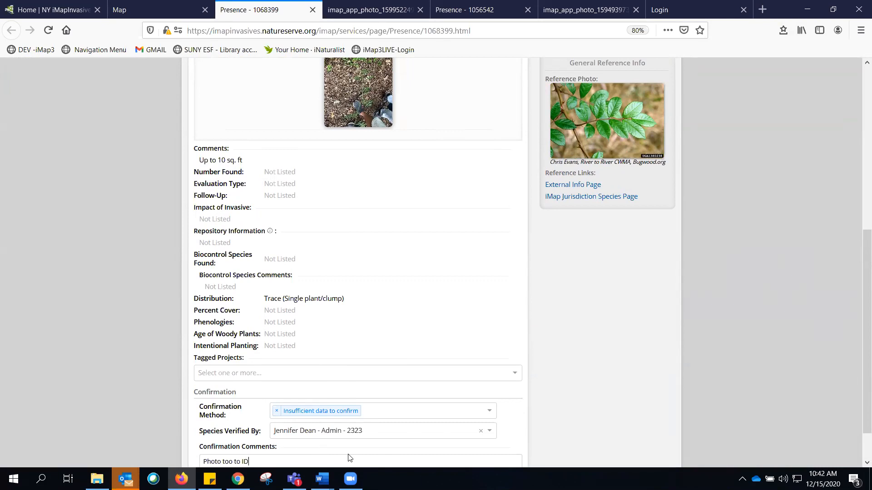
scroll(336, 451, "down", 2)
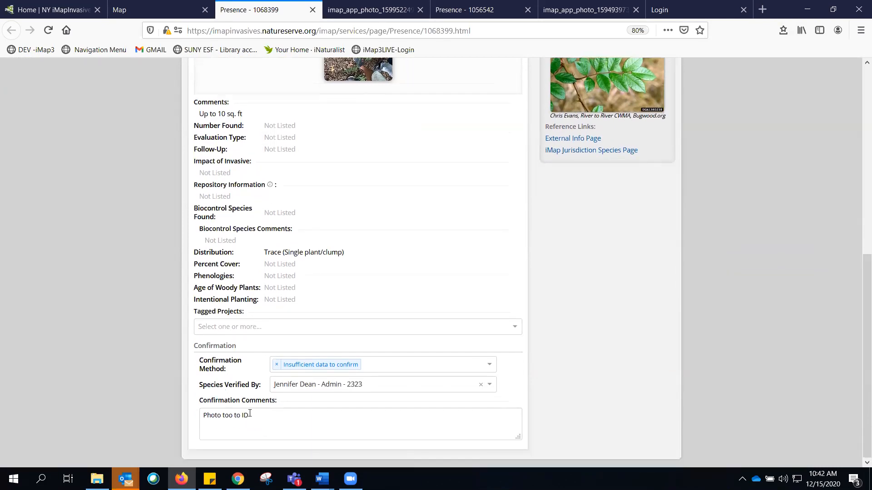
left_click_drag(250, 414, 195, 413)
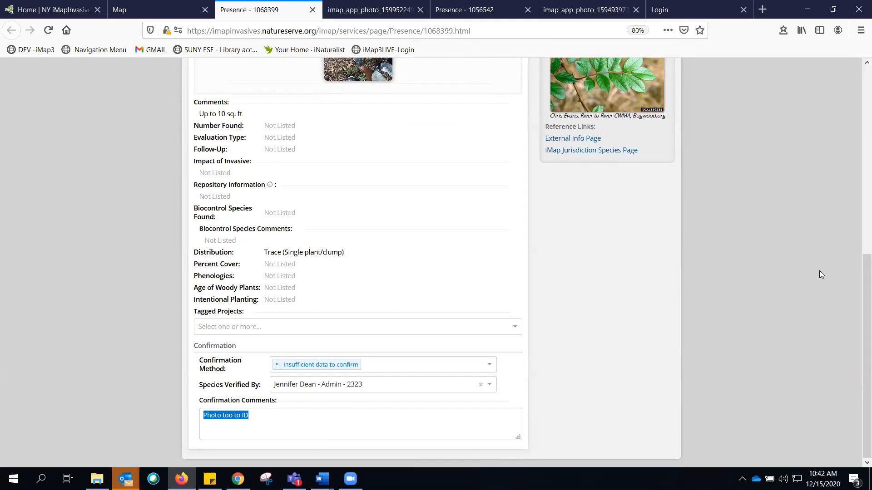
left_click(781, 303)
scroll(762, 302, "up", 6)
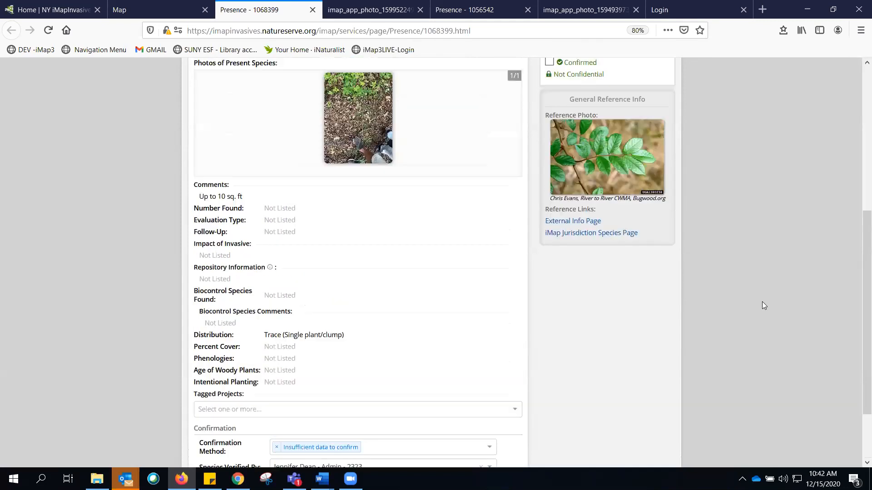
scroll(763, 305, "up", 2)
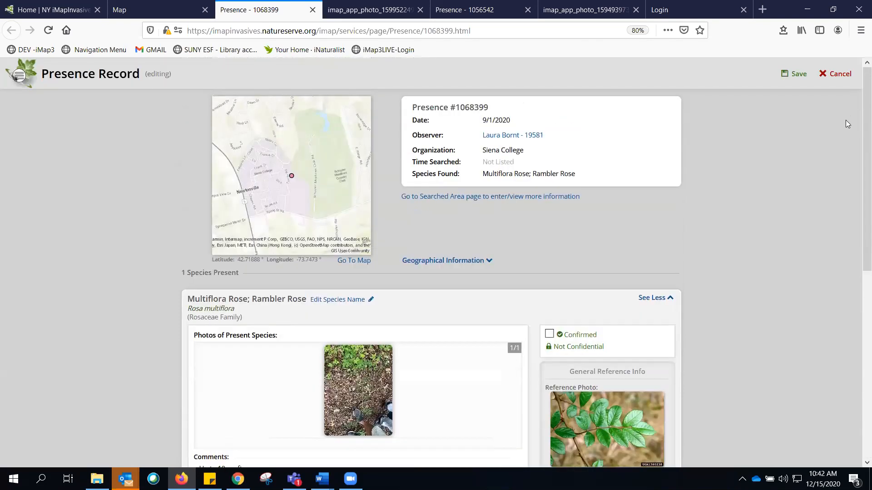
left_click(837, 73)
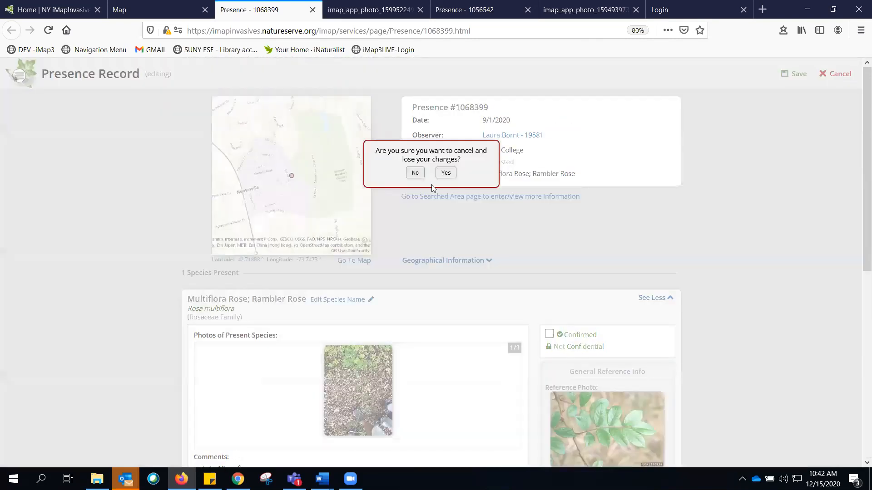
left_click(446, 173)
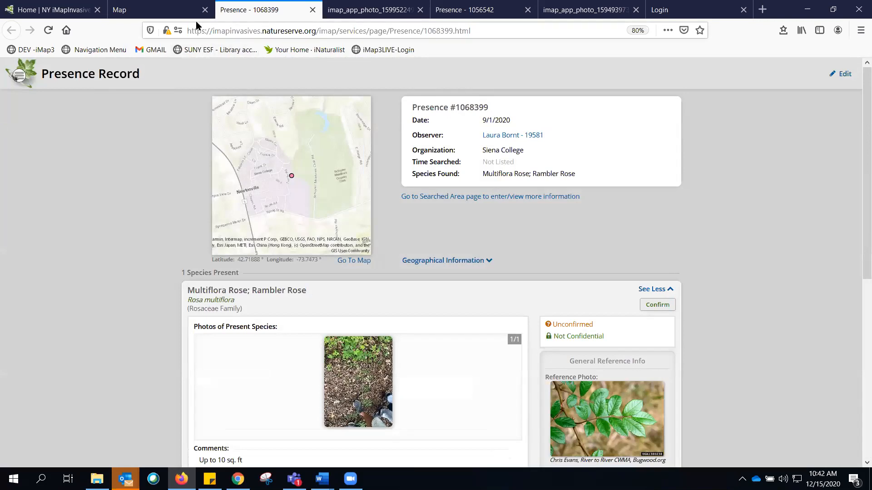
- Back on the map, flash the feature of record 1111166 from the results table
left_click(185, 13)
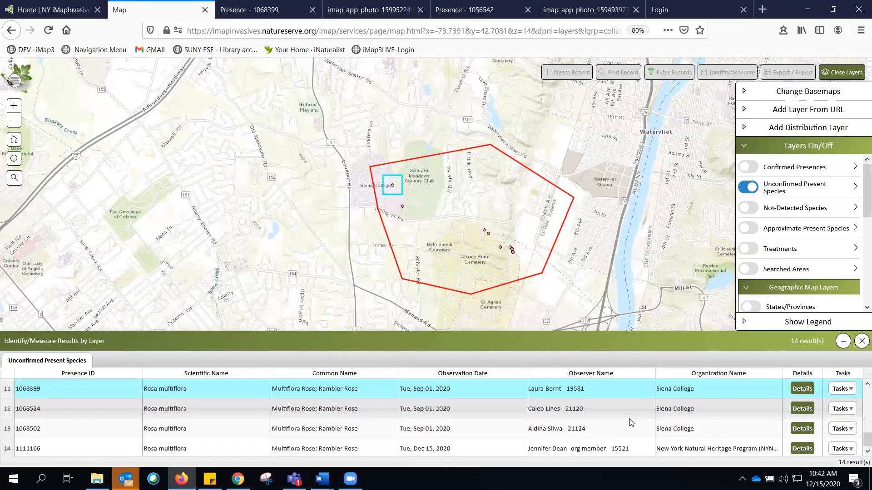
scroll(630, 419, "down", 1)
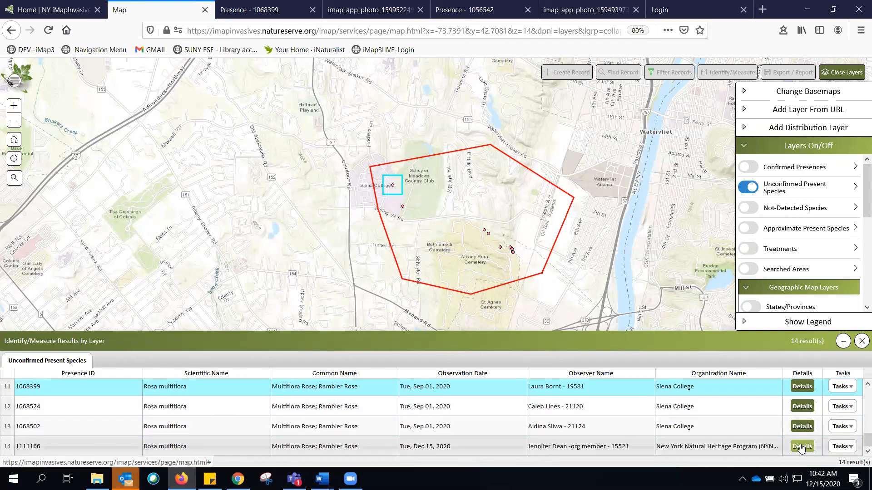
left_click(846, 449)
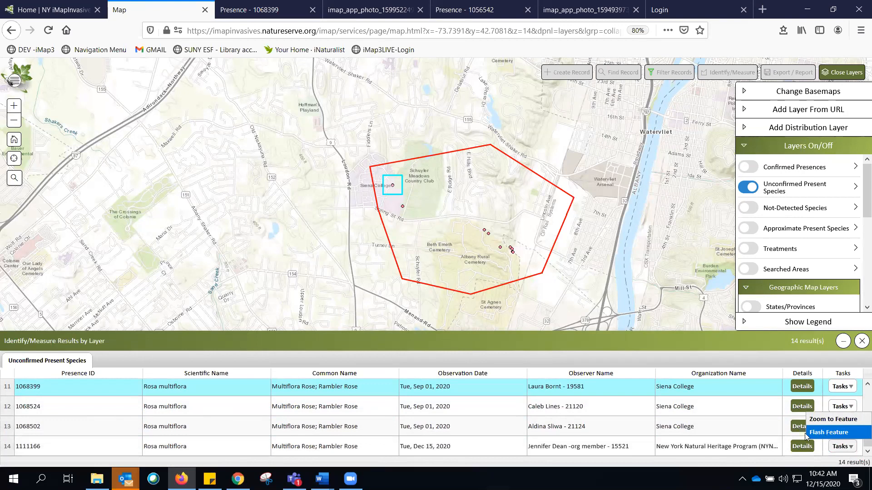
left_click(808, 435)
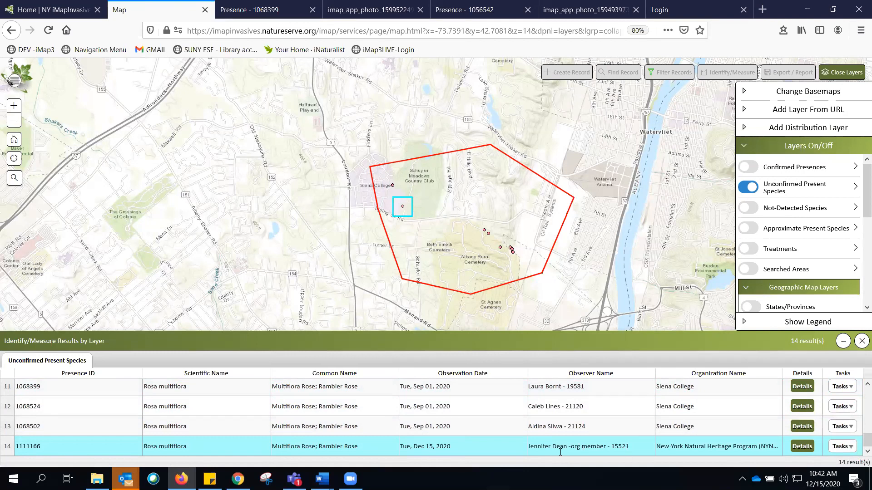
- Open record 1111166's details, view its species photo full size, and return to the record
left_click(802, 447)
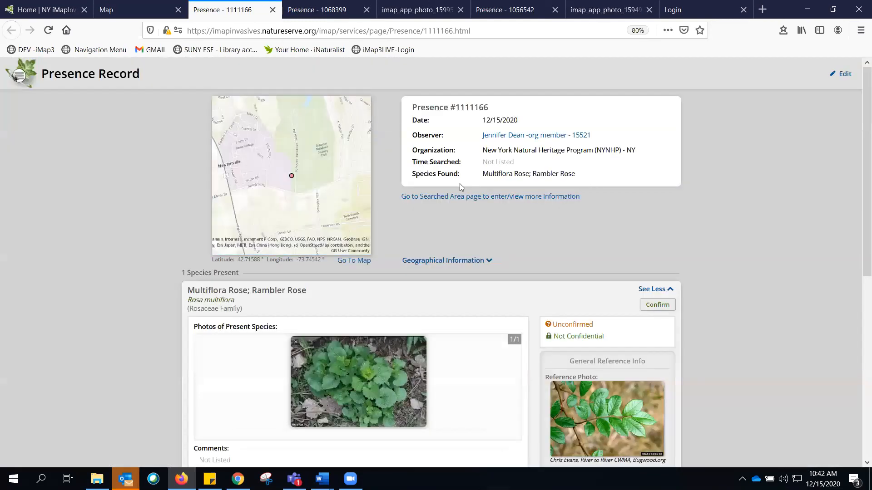
left_click(363, 375)
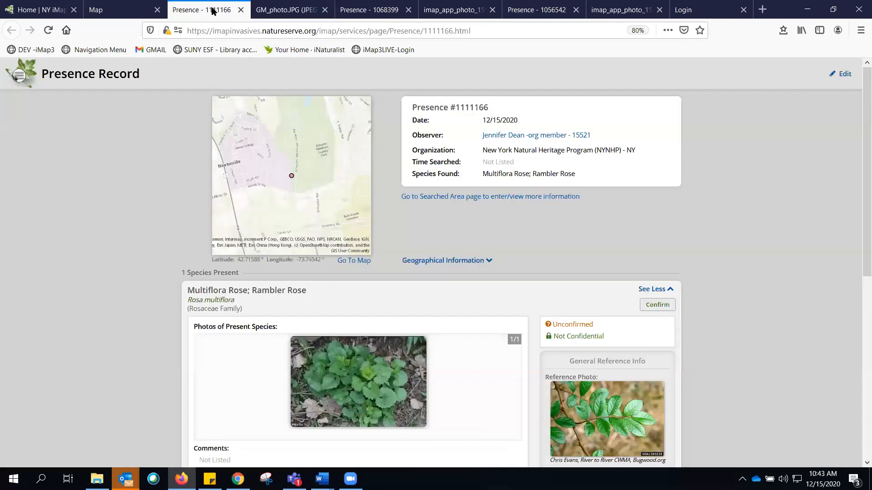
left_click(213, 11)
- Edit record 1111166, change its species name to Garlic Mustard, and save
left_click(845, 75)
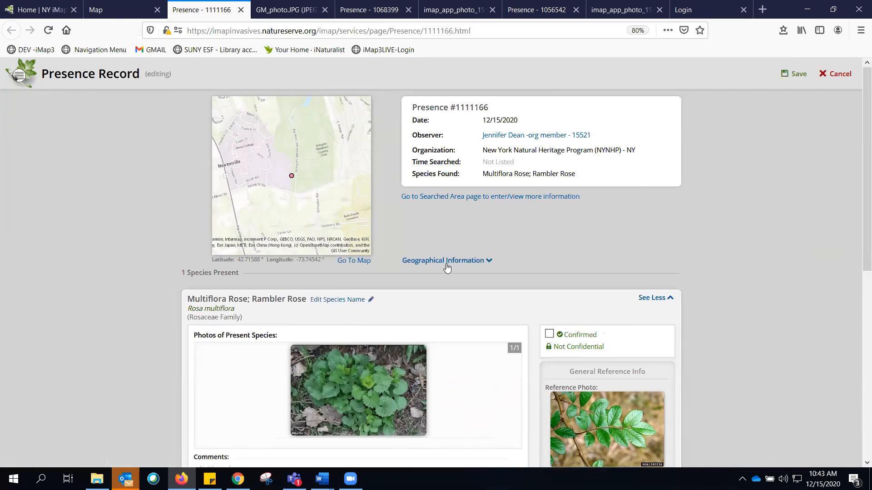
left_click_drag(188, 299, 373, 300)
left_click(389, 305)
left_click(332, 300)
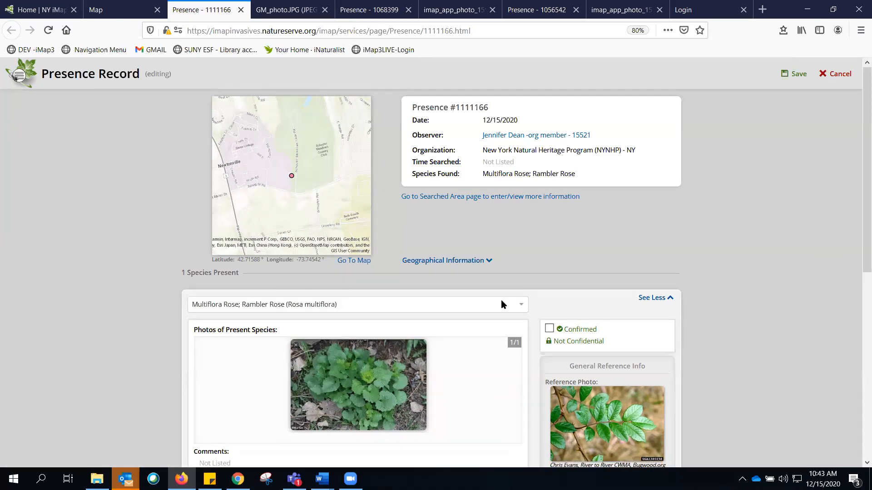
left_click(397, 304)
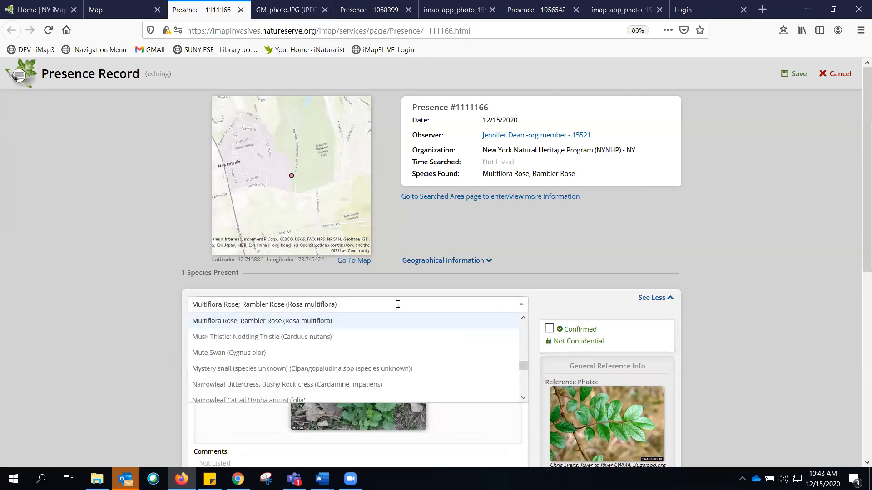
type("garlic")
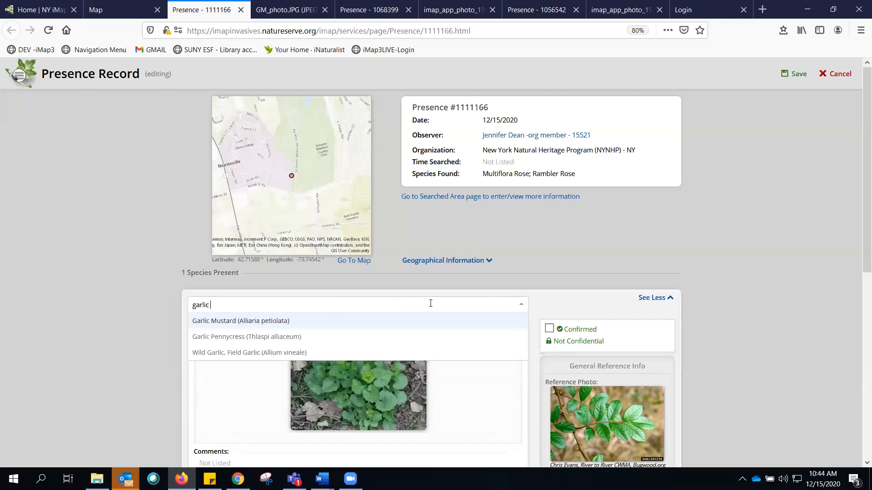
left_click(340, 321)
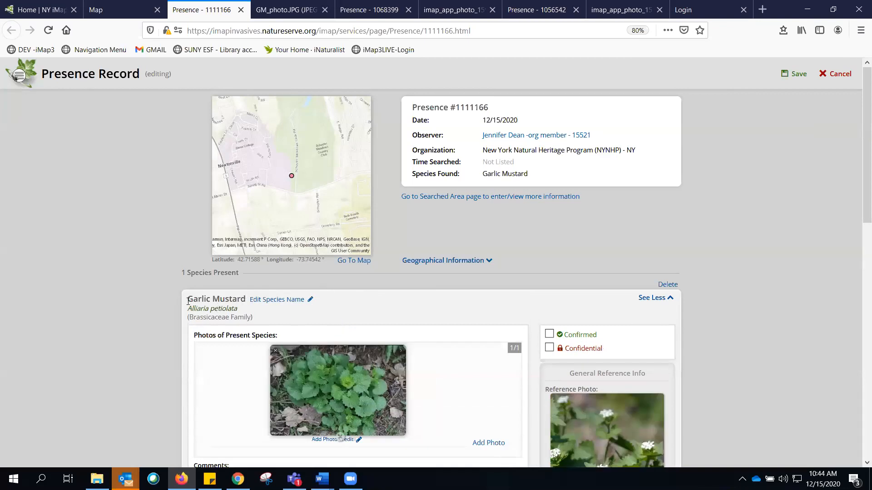
left_click(797, 75)
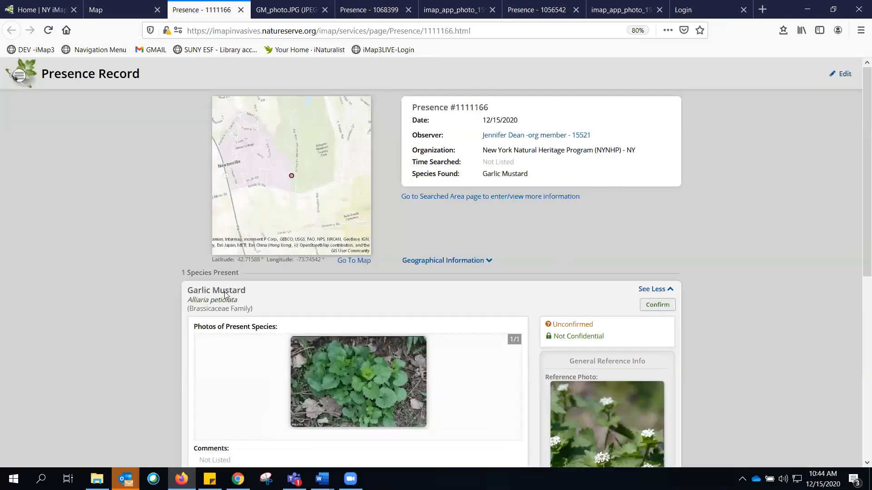
- Start confirming the species with Photo ID as the confirmation method and the admin user as verifier
left_click(665, 309)
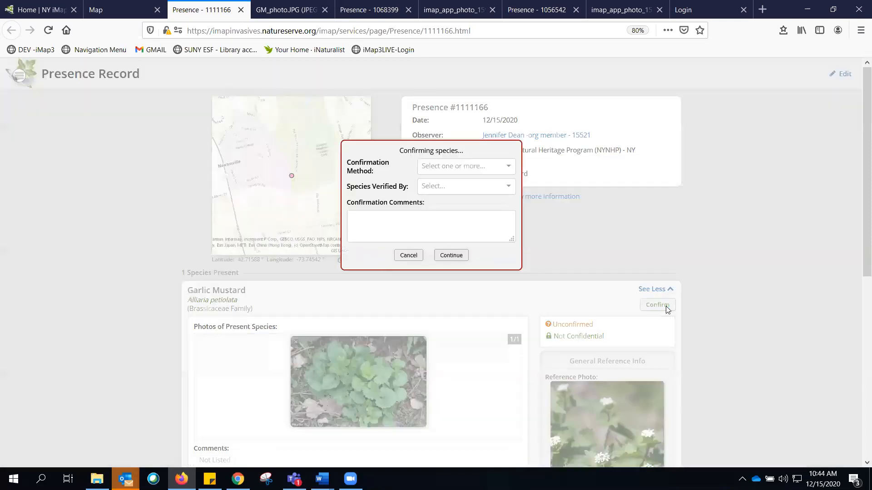
left_click(449, 166)
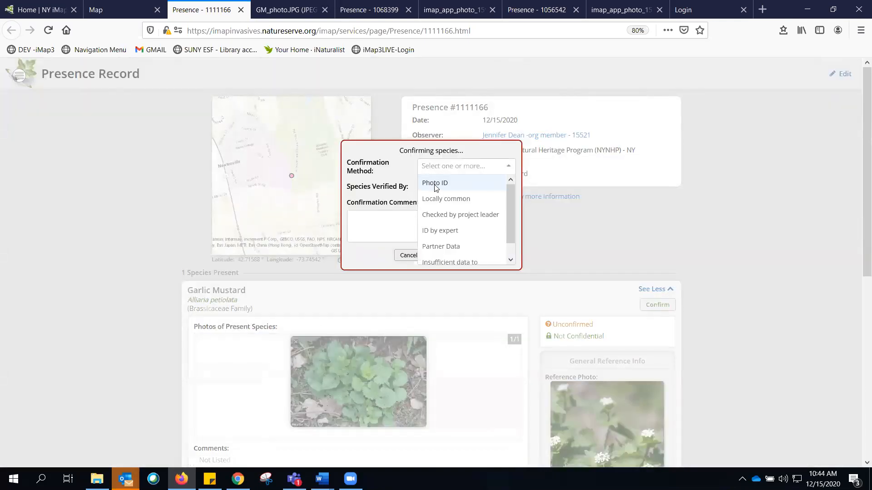
left_click(435, 184)
left_click(435, 187)
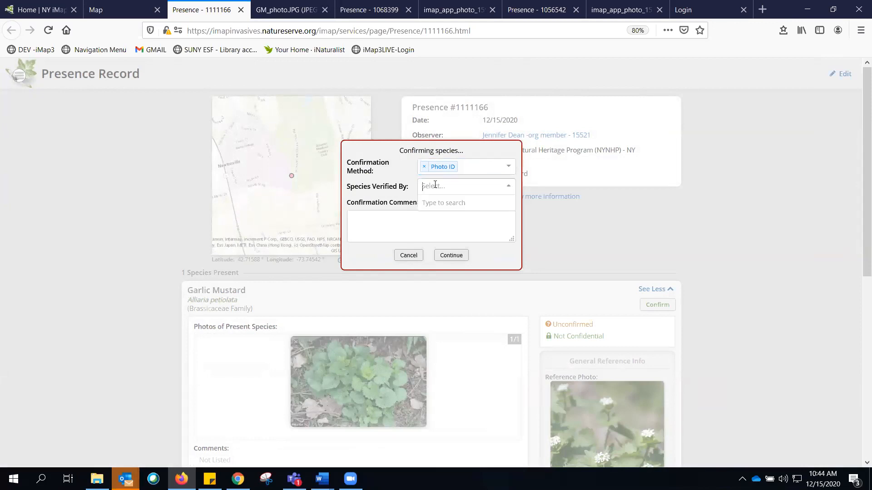
type("jennifer de")
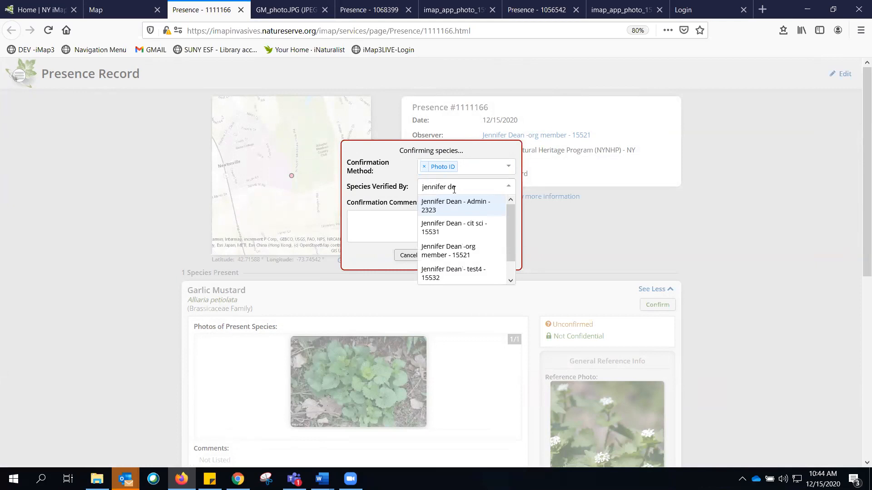
left_click(453, 203)
left_click(433, 219)
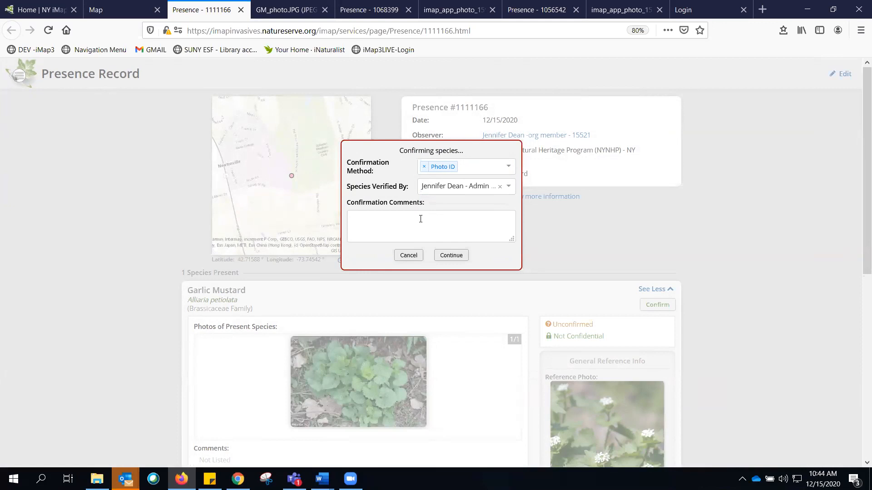
- Enter the confirmation comment "Changed species from multiflora rose per photo" and continue
left_click_drag(425, 202, 382, 215)
left_click(381, 214)
type("Changed species from multiflora rose per photo")
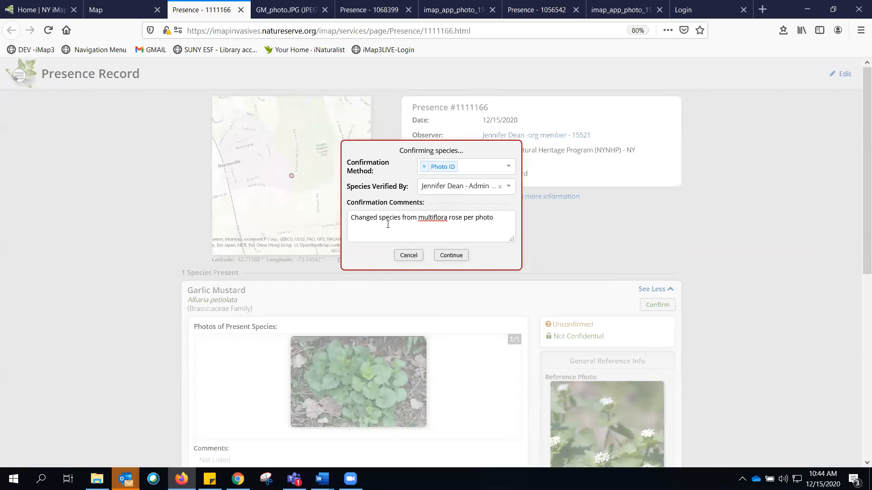
left_click(451, 255)
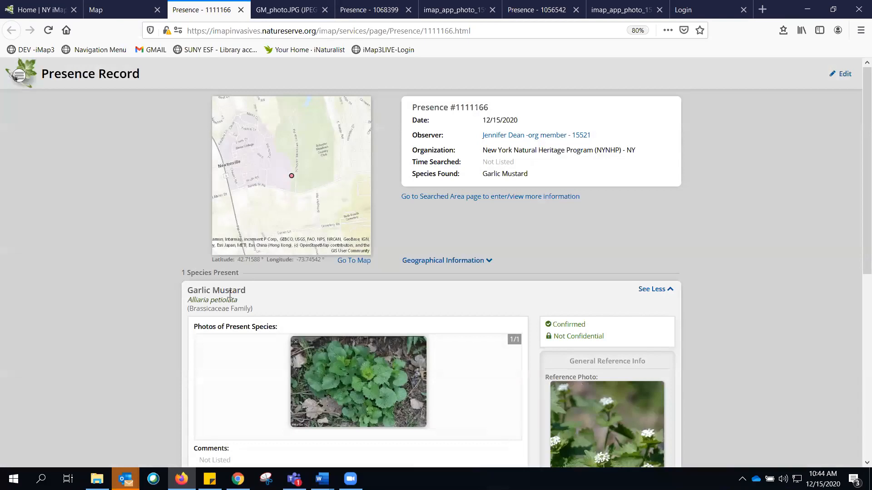
- Review the confirmation section at the bottom of record 1111166
scroll(434, 327, "down", 8)
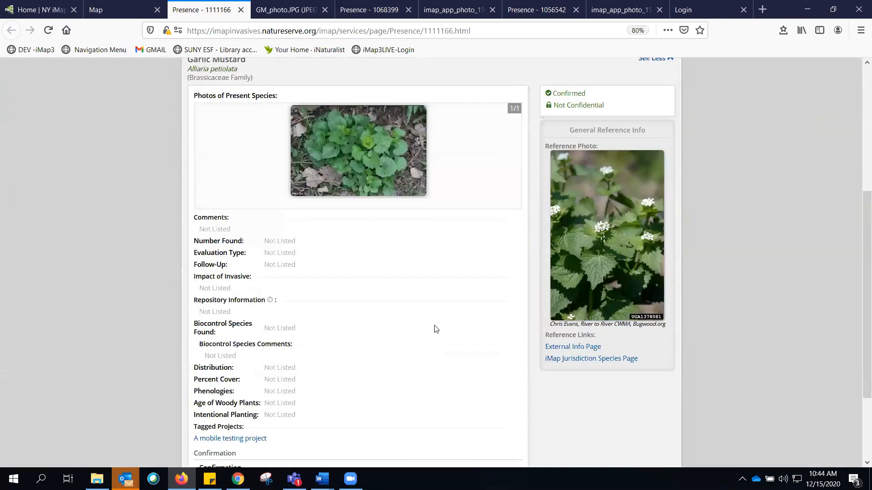
left_click_drag(208, 406, 351, 404)
left_click(359, 405)
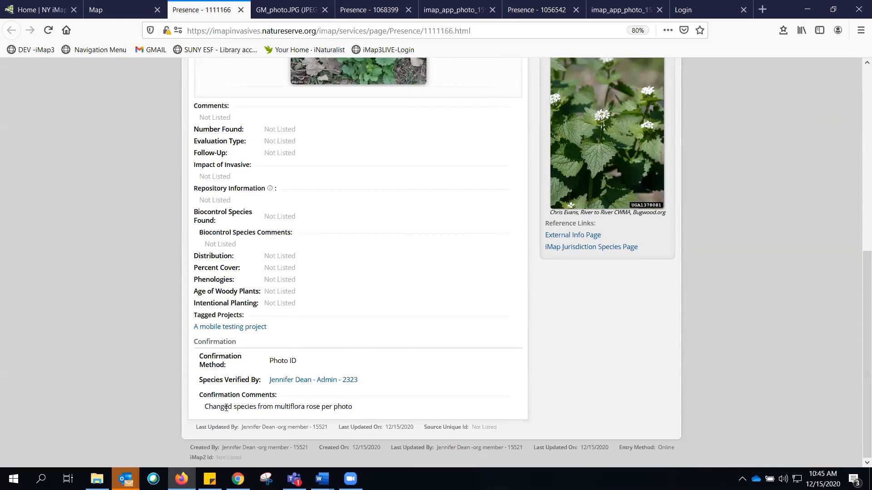
scroll(313, 341, "up", 8)
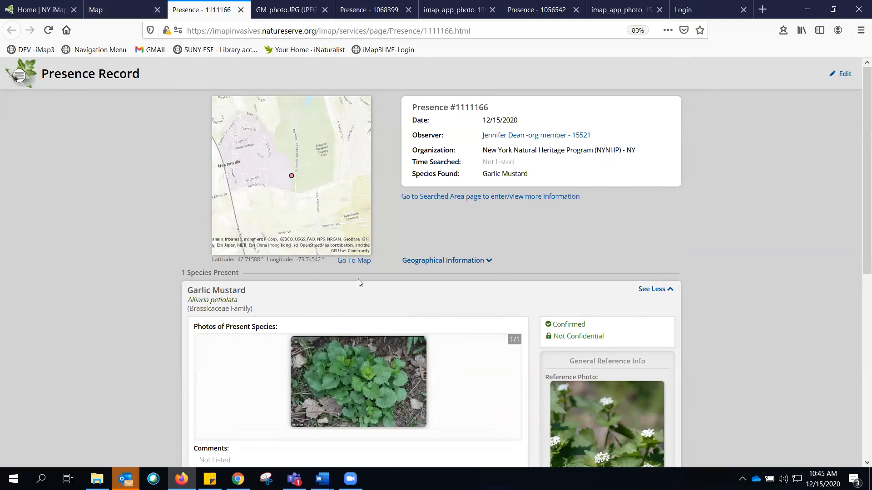
- Return to the map and open record 1068502's details from the results table
left_click(124, 12)
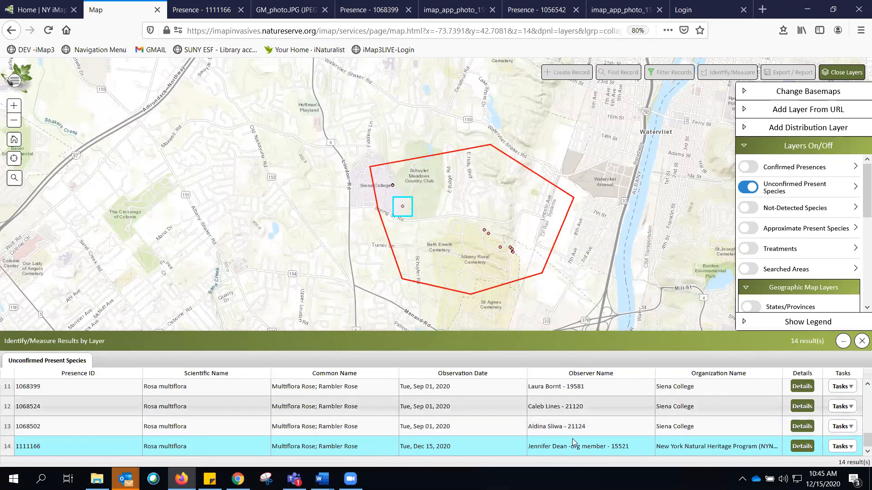
left_click(800, 427)
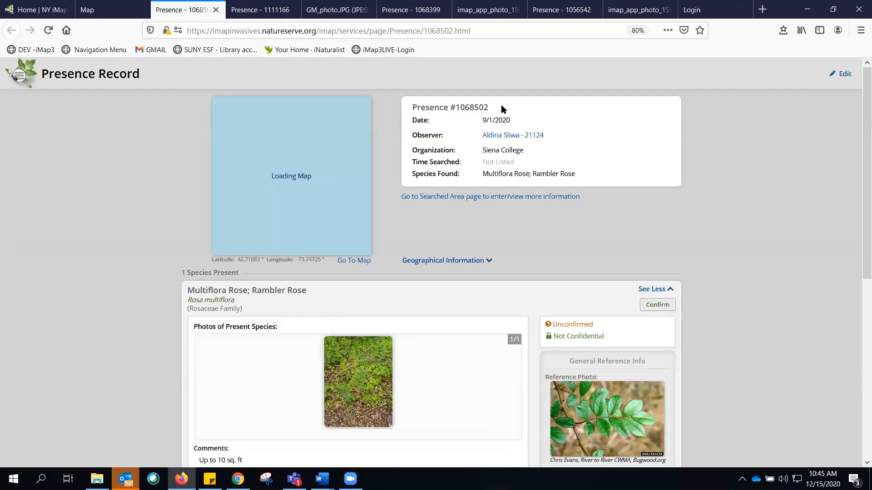
- Highlight the presence record number 1068502 in the record heading and in the page address
left_click_drag(494, 108, 412, 108)
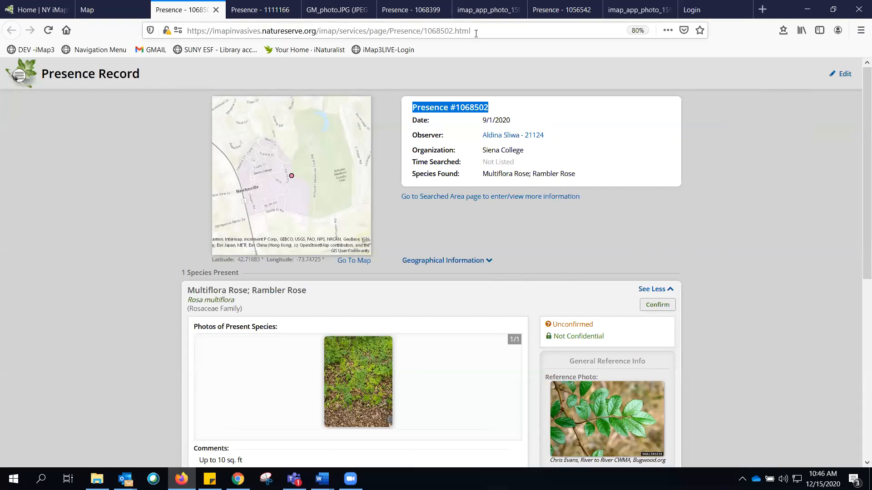
left_click_drag(476, 33, 184, 32)
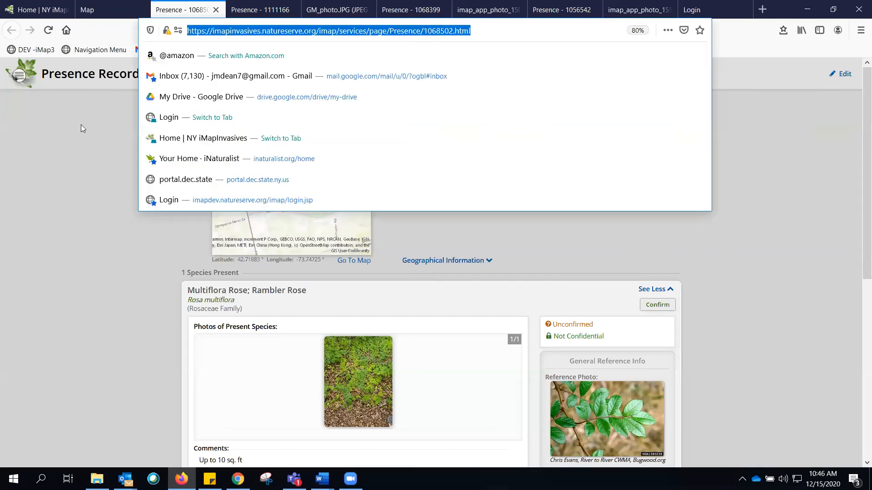
left_click(75, 134)
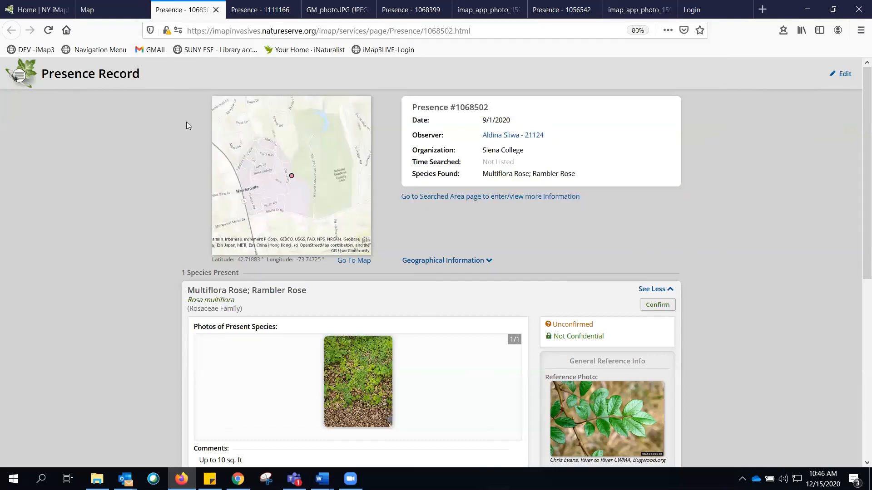
double_click(324, 31)
left_click(93, 147)
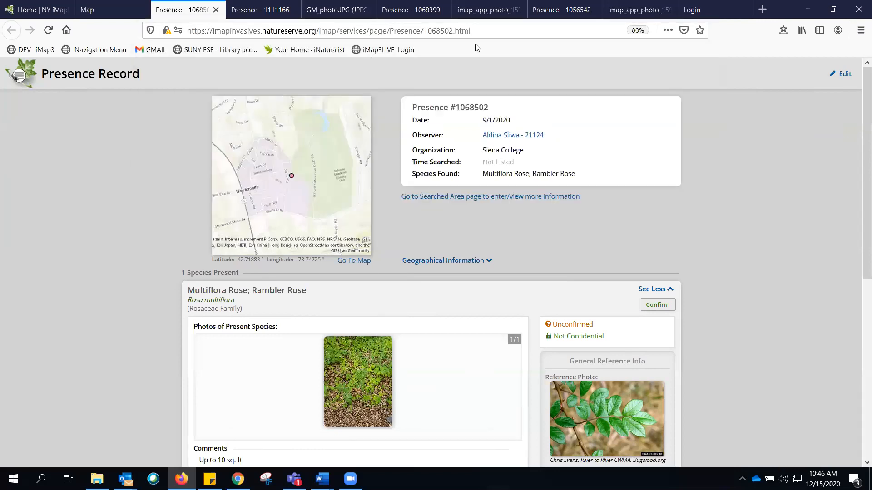
left_click_drag(454, 32, 426, 36)
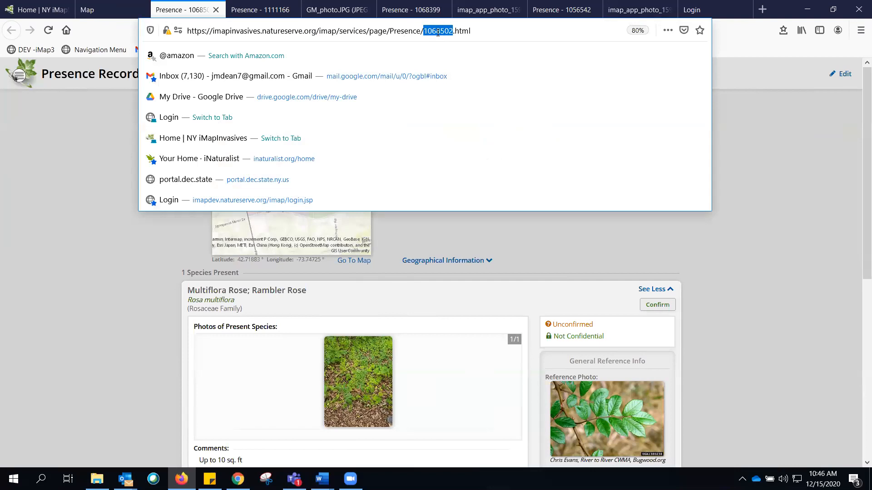
left_click(779, 141)
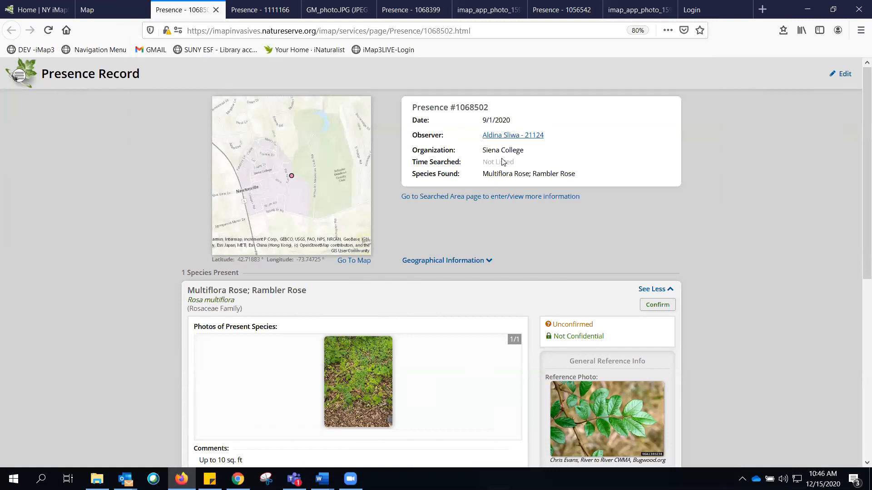
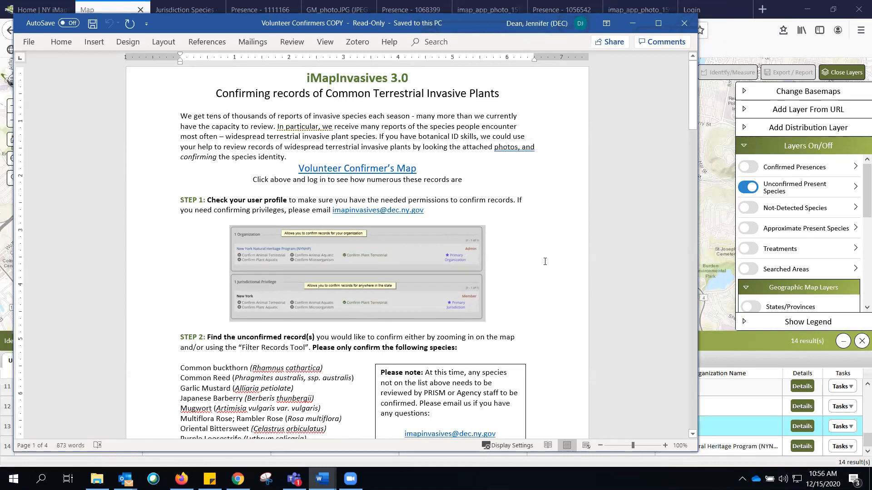
- Review the list of species approved for volunteer confirmation in the confirmer instructions document
scroll(196, 328, "down", 1)
left_click_drag(179, 340, 311, 417)
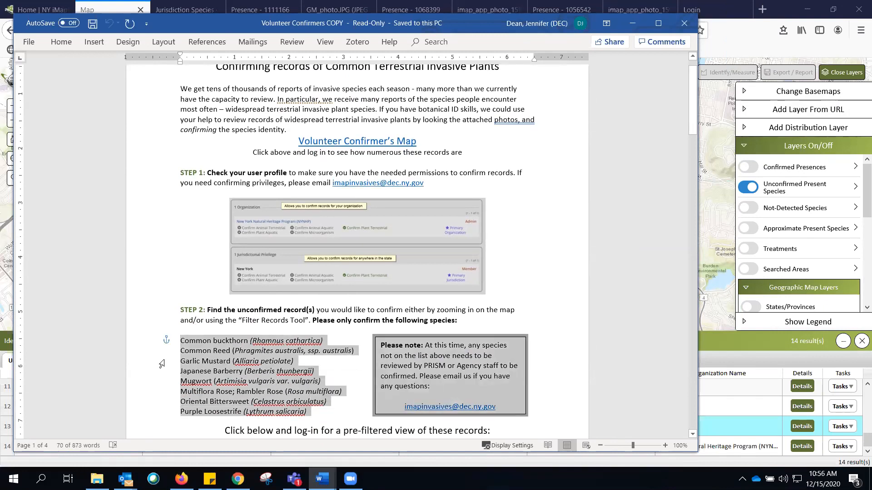
left_click(147, 336)
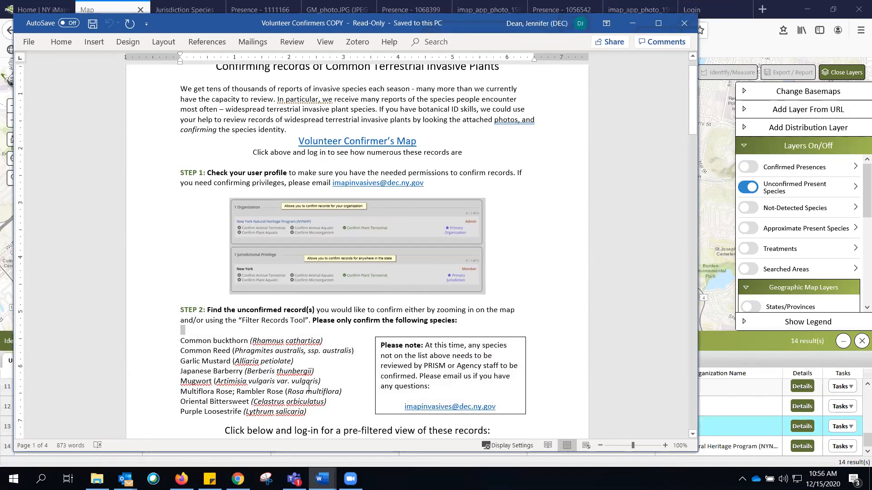
scroll(309, 388, "up", 1)
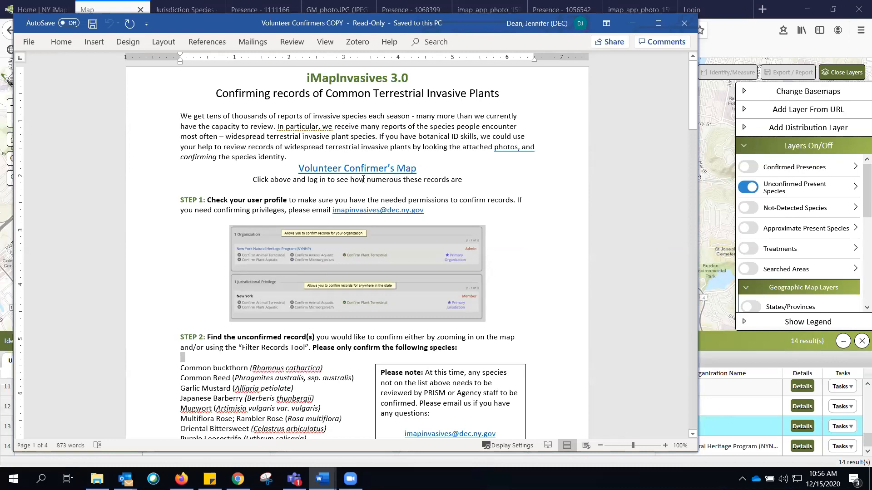
- Open the Volunteer Confirmer's Map link and review its preset species filter before closing the filter dialog
left_click(352, 167, "ctrl")
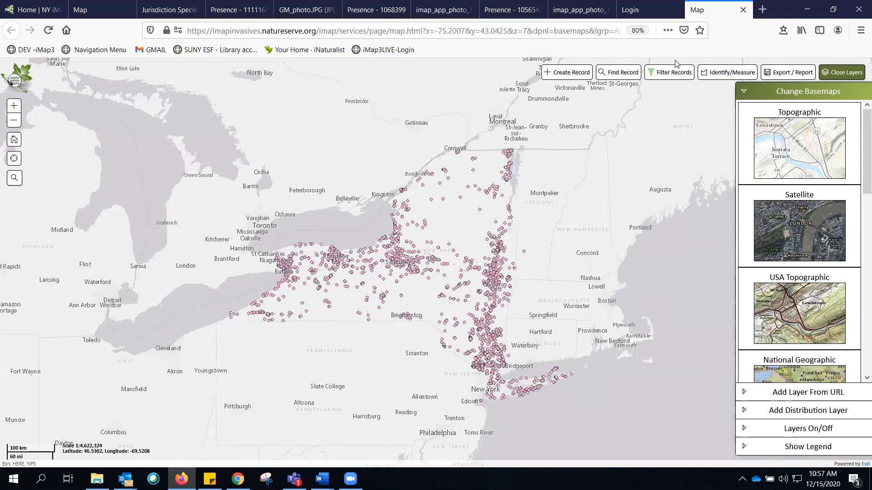
left_click(669, 73)
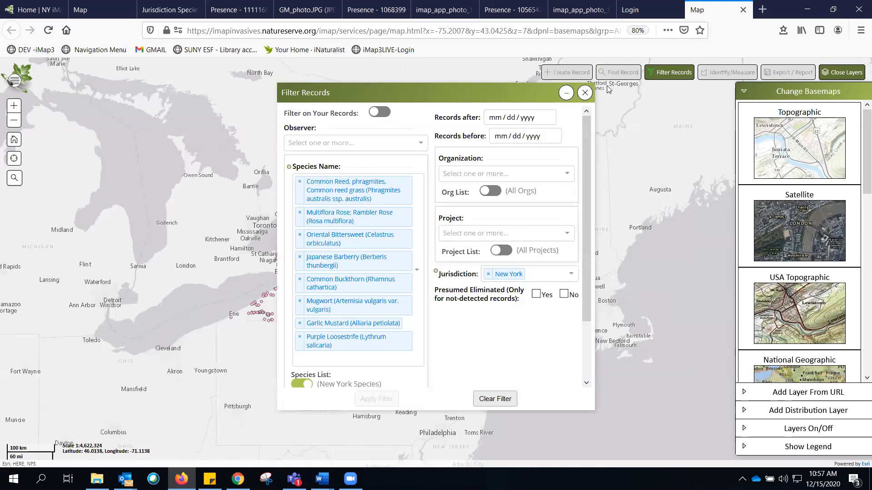
left_click(585, 93)
- Zoom the map in around Utica and turn off the Confirmed Presences layer, leaving unconfirmed records shown
scroll(435, 262, "up", 1)
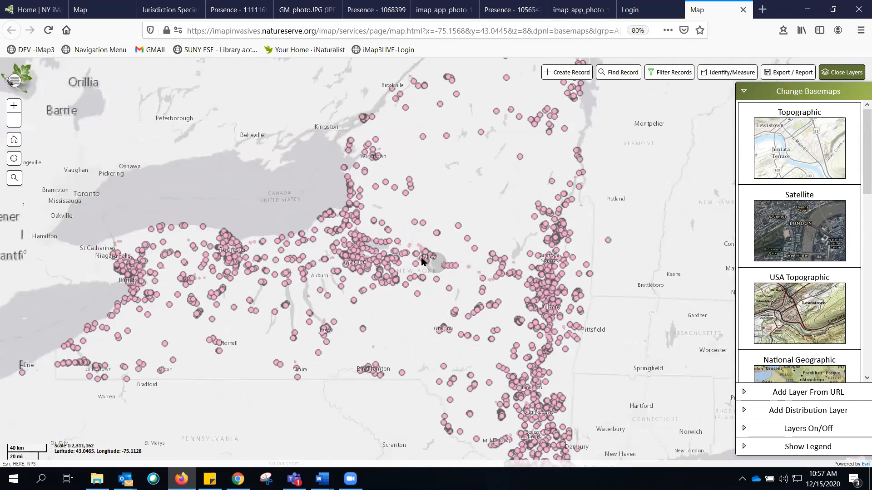
scroll(423, 257, "up", 3)
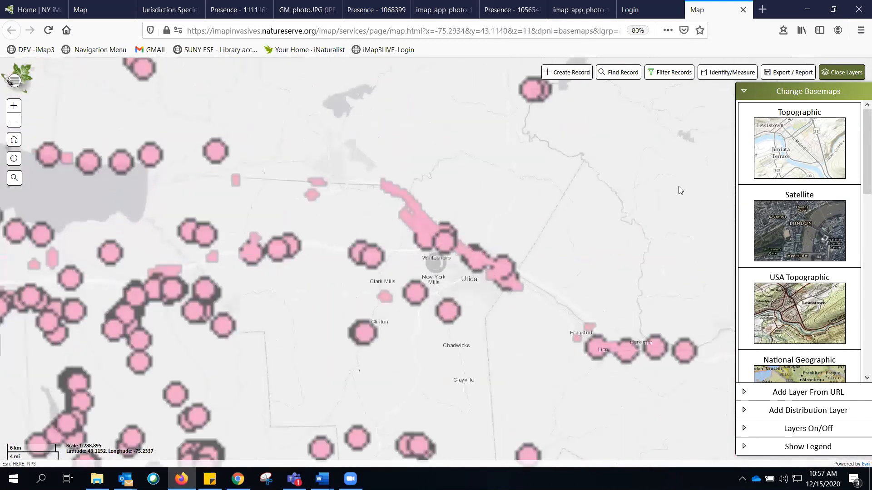
left_click(743, 92)
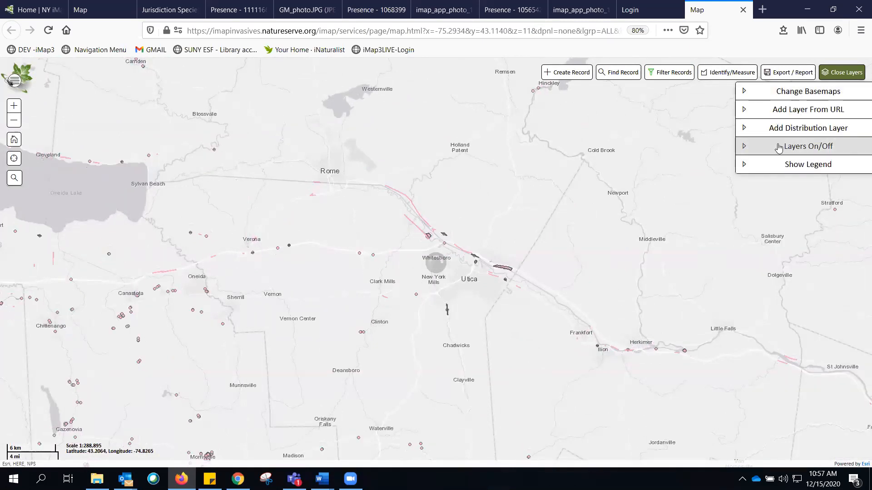
left_click(778, 146)
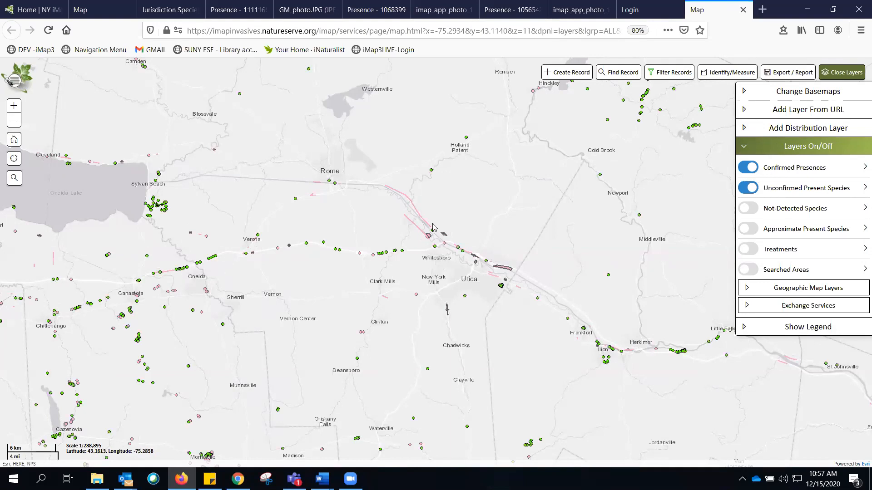
left_click(743, 172)
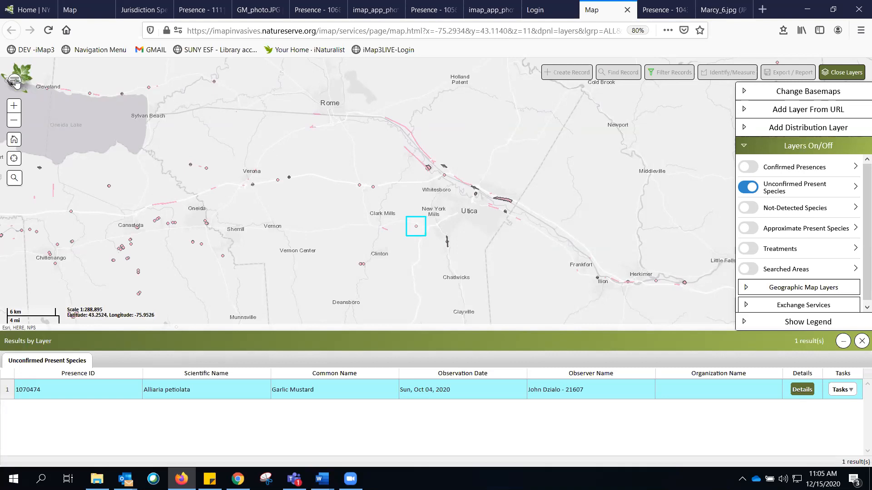
- Open Your Email Alerts from the account menu, switch to editing, and add a new custom alert
left_click(14, 81)
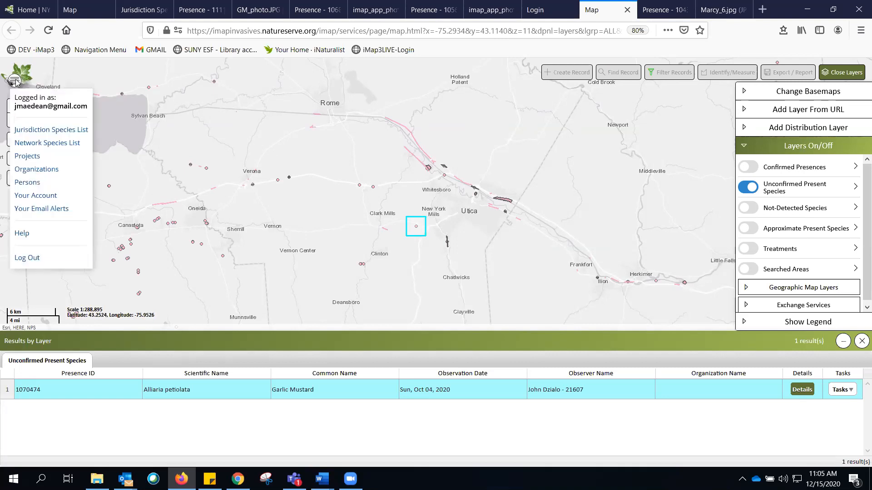
left_click(41, 210)
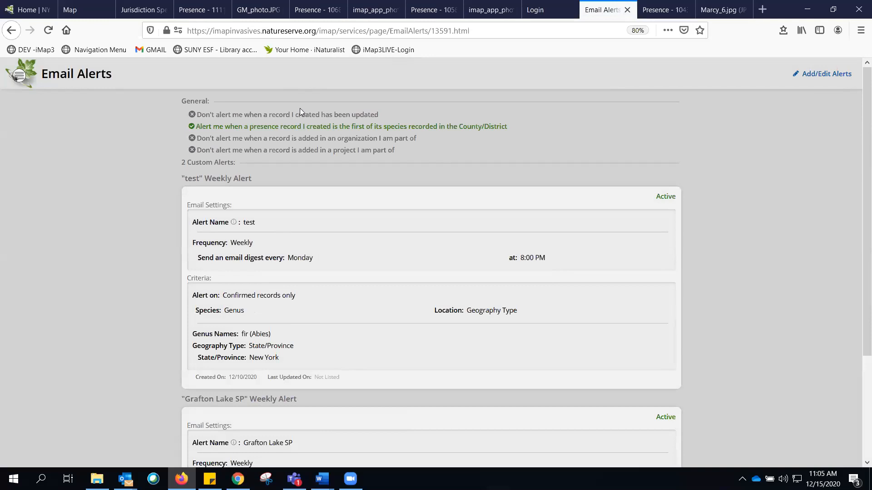
left_click_drag(52, 72, 127, 77)
left_click(716, 107)
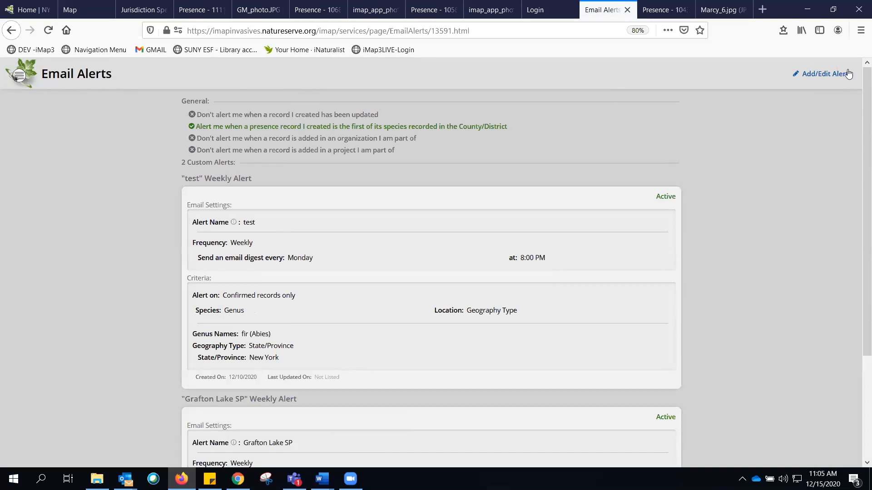
left_click(815, 77)
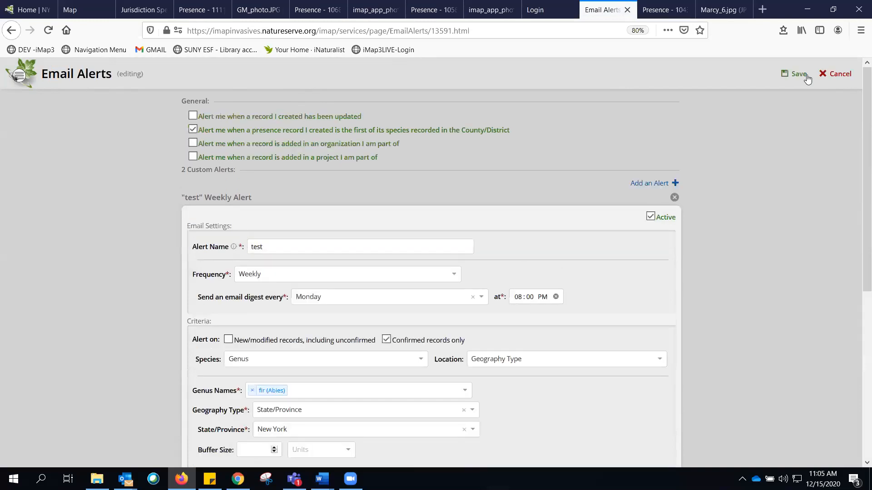
left_click(654, 185)
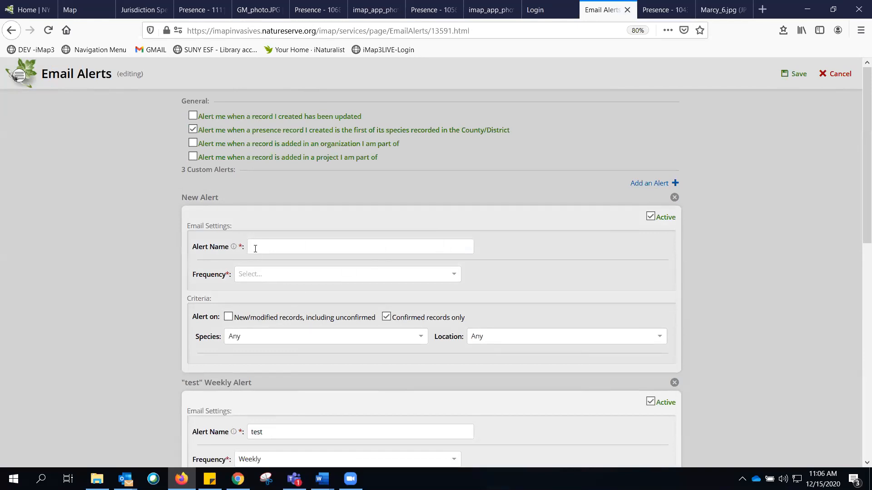
- Name the new alert "Garlic for Albany - iMap uncofirmed"
type("Garlic for Albany")
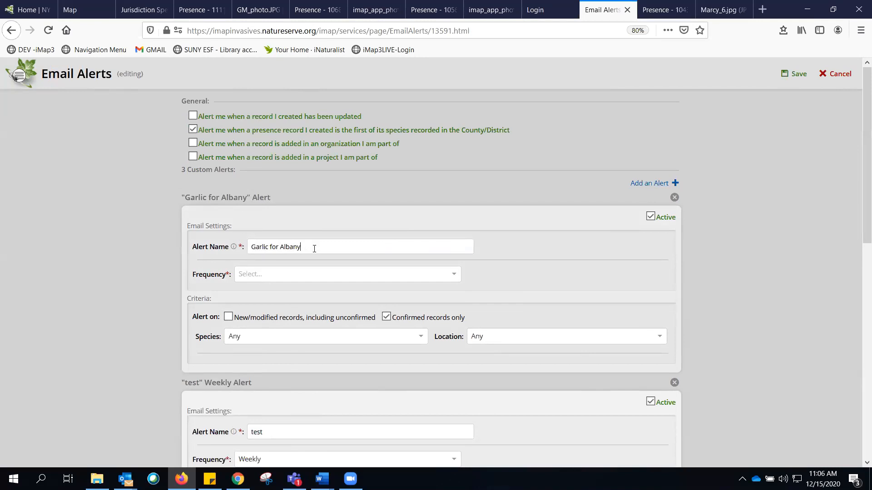
type(" - iMap uncofirmed")
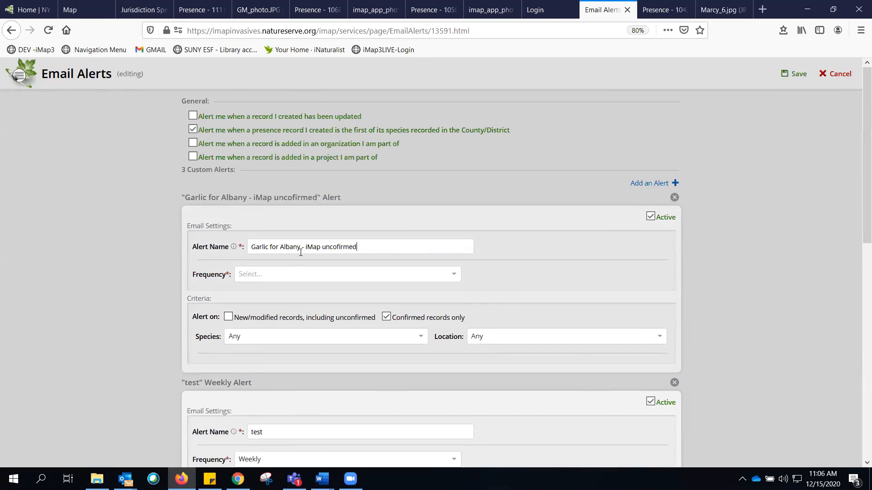
- Set the alert frequency to Daily with the email digest sent at 08:00 AM
left_click(286, 275)
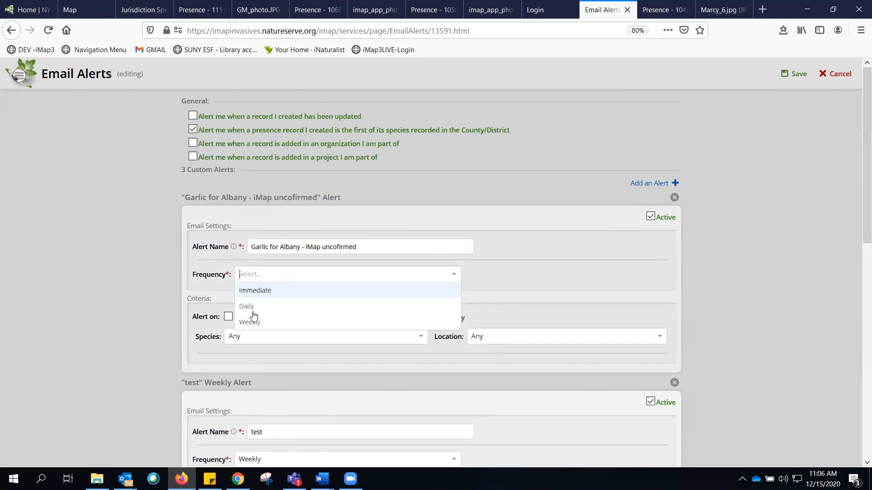
left_click(252, 307)
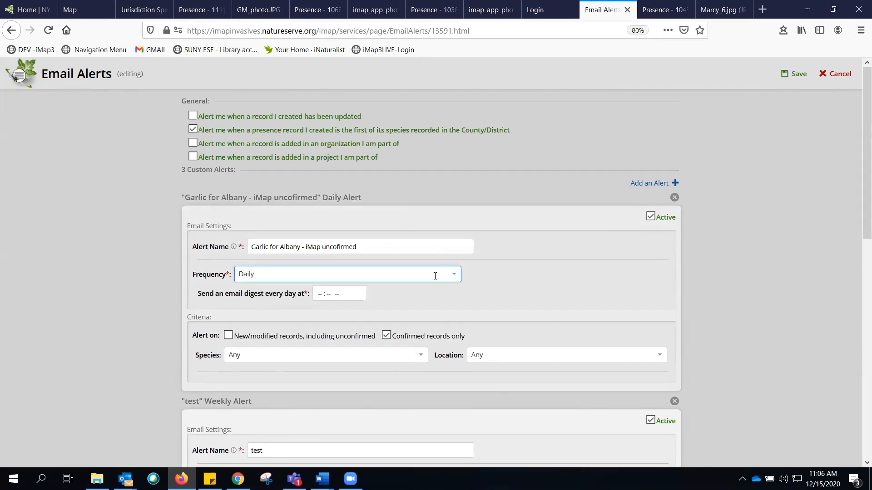
left_click(320, 295)
type("08 : 00 AM")
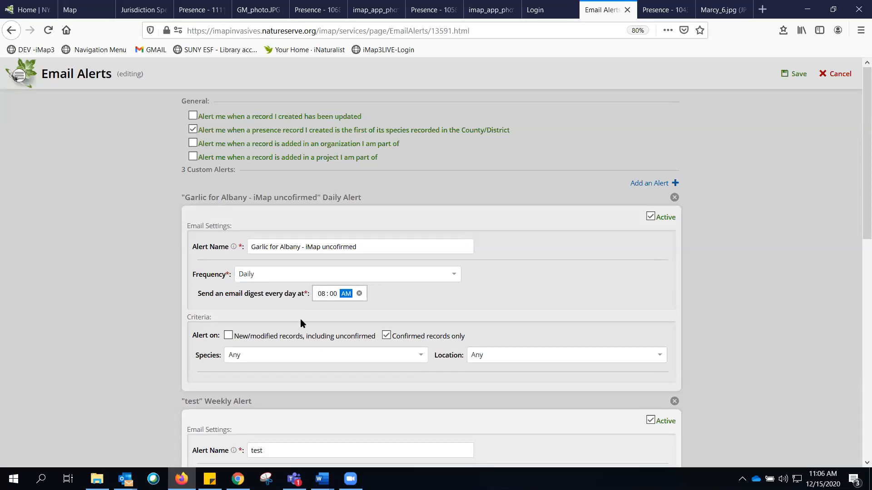
- Set the alert to trigger on new/modified records, including unconfirmed, instead of confirmed records only
left_click_drag(242, 336, 373, 334)
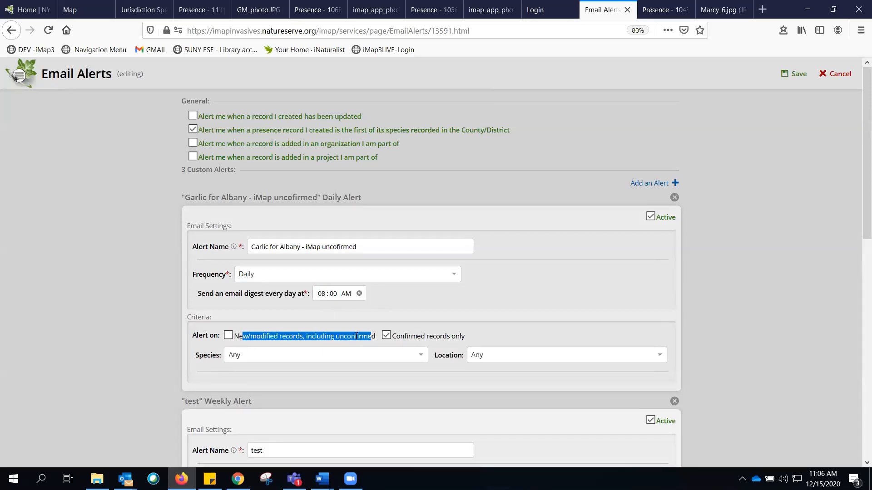
left_click(284, 337)
left_click(229, 336)
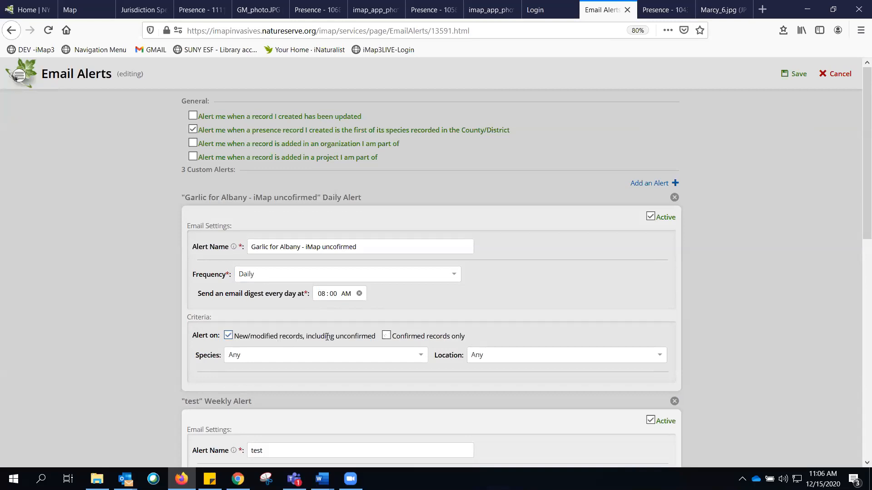
triple_click(362, 336)
- Set the species criterion to Species Name and select Garlic Mustard (Alliaria petiolata)
left_click(268, 356)
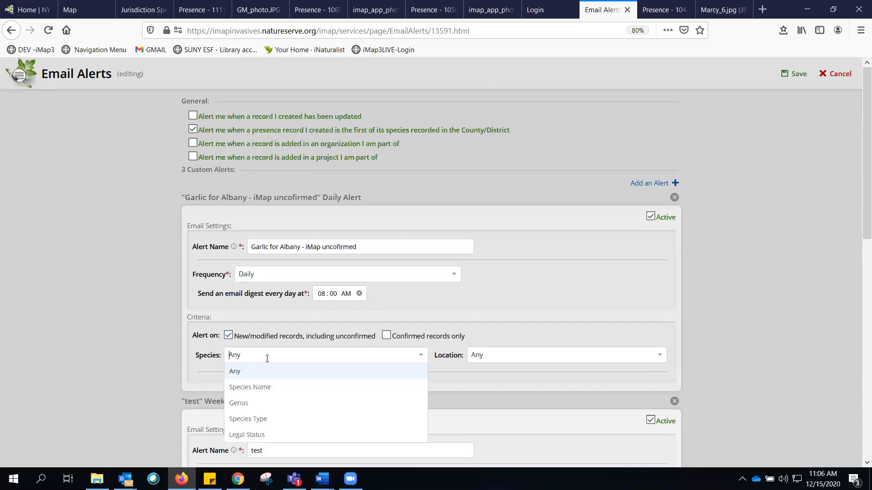
left_click(252, 387)
left_click(375, 386)
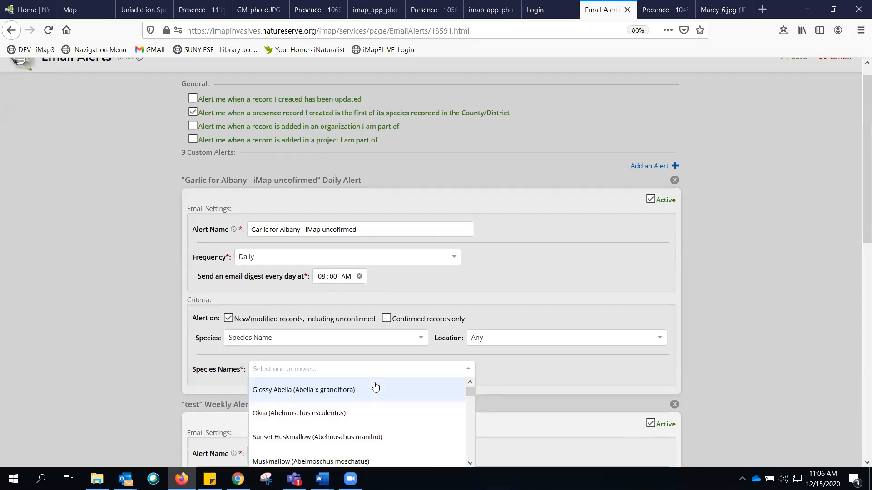
type("garlic")
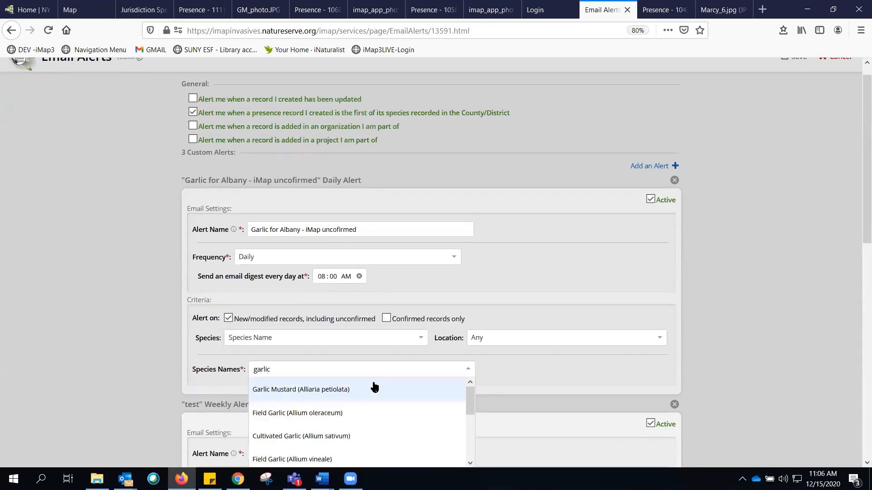
left_click(352, 390)
- Set the location criterion to Geography Type with County/District as the geography type
left_click(511, 339)
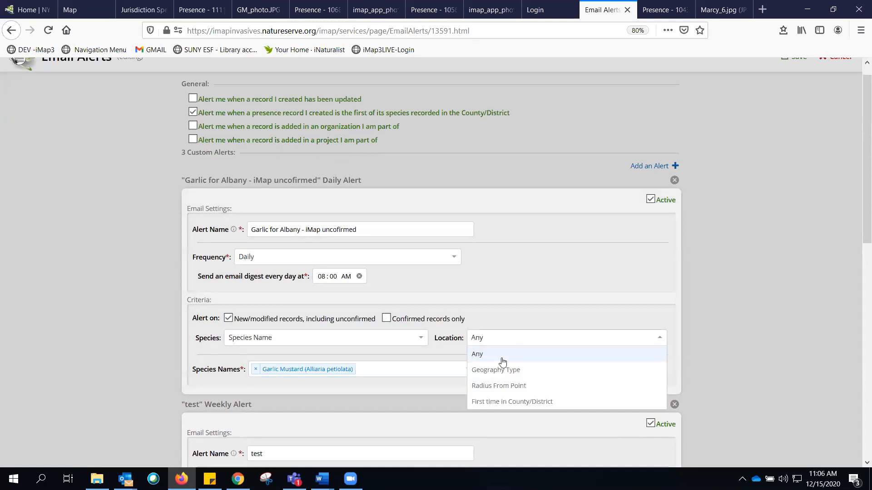
left_click(501, 367)
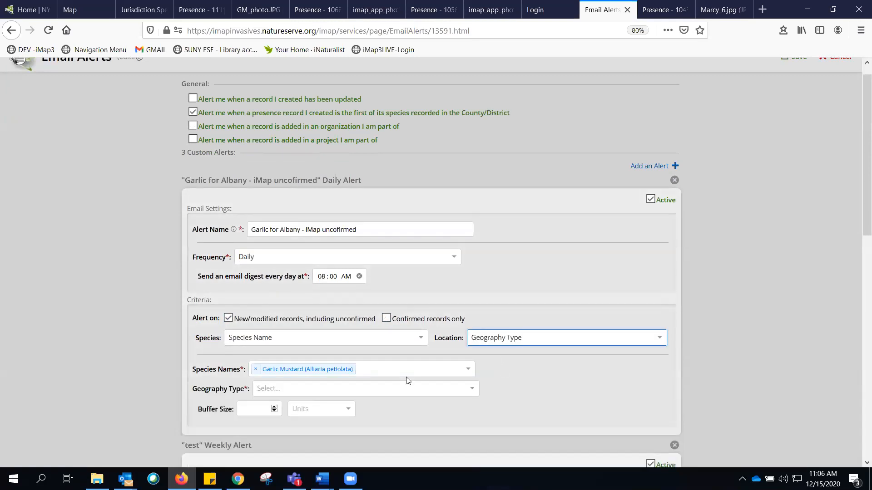
left_click(360, 390)
left_click(286, 402)
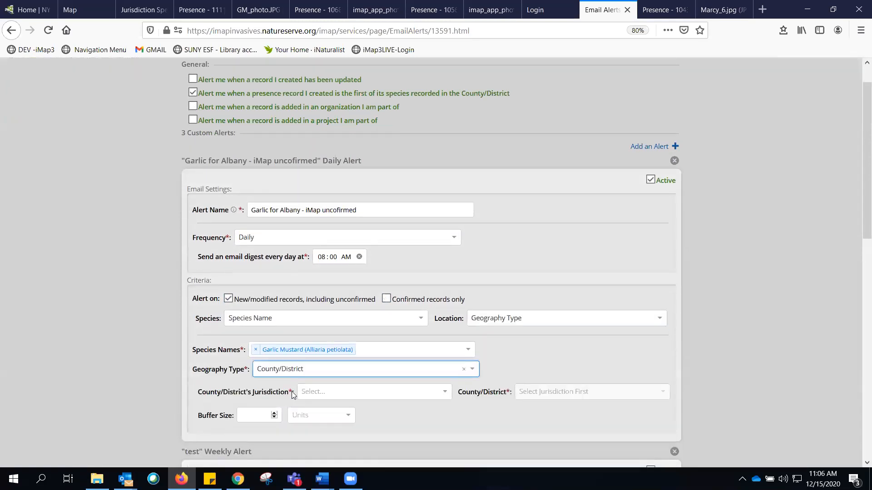
- Set the county jurisdiction to New York and the county to Albany
left_click(319, 391)
type("new yo")
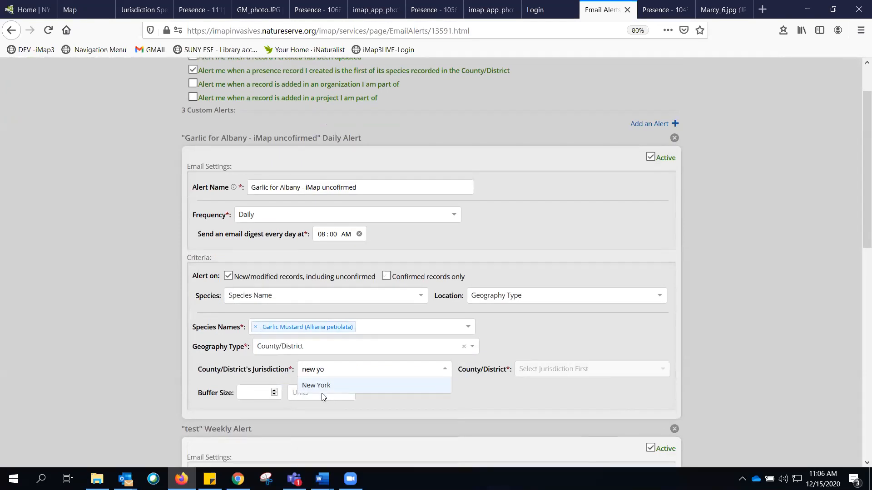
left_click(321, 391)
left_click(527, 369)
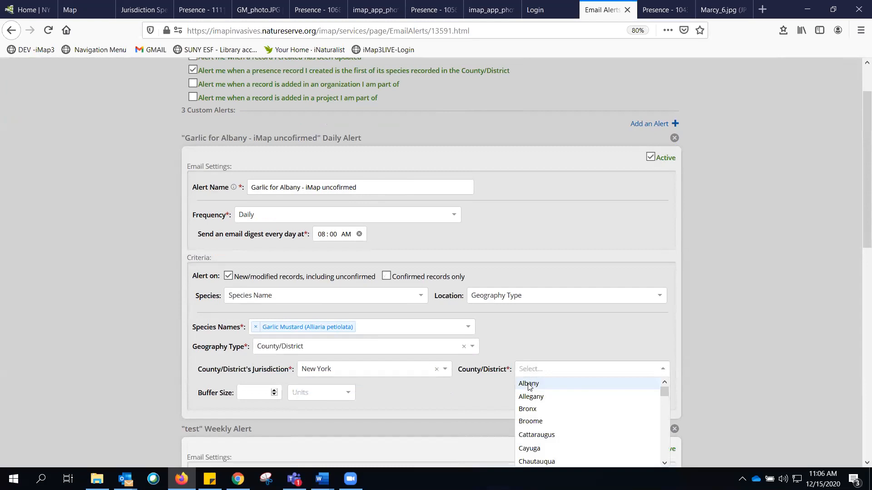
left_click(528, 384)
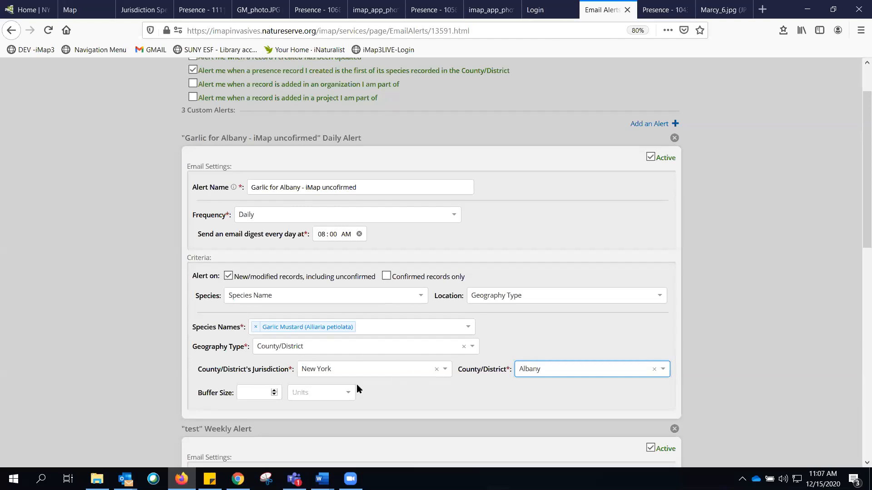
left_click(515, 370)
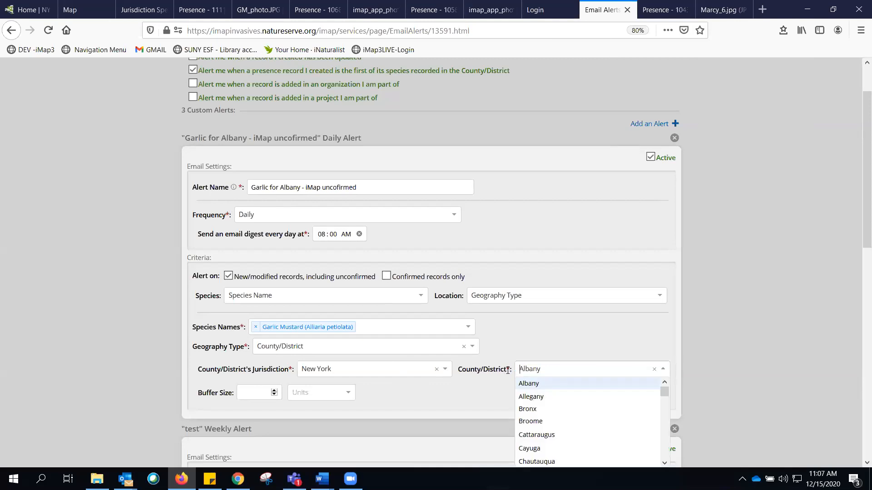
left_click(558, 354)
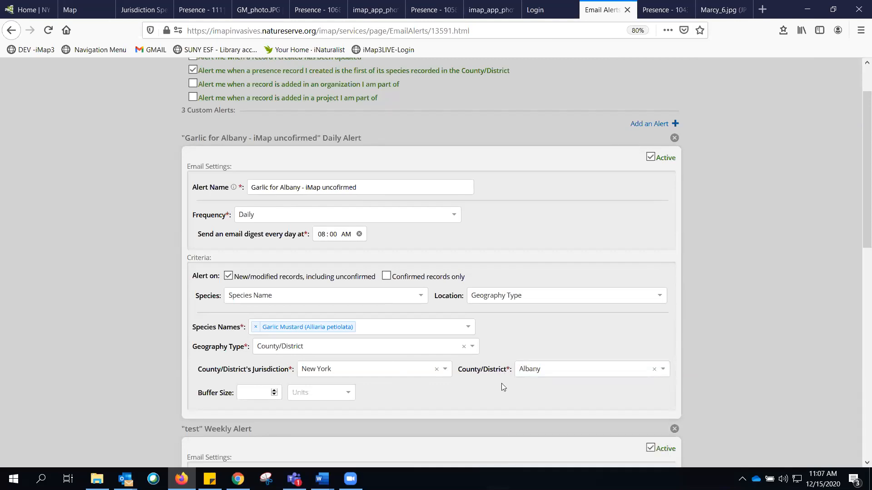